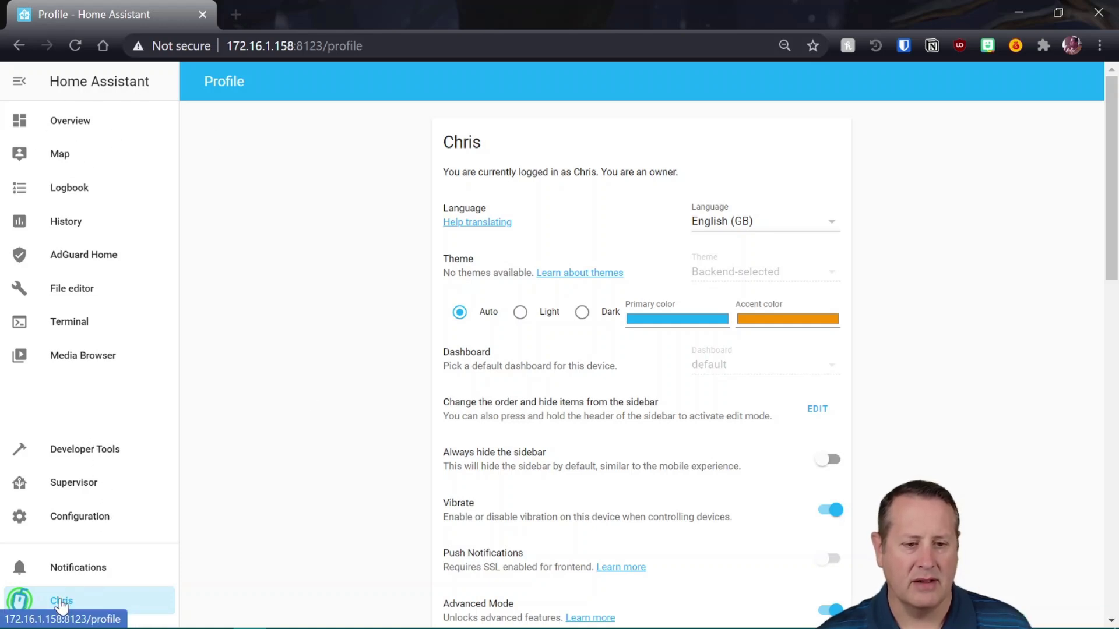
Open the Advanced Mode documentation linked from the profile page in a new tab, read it and close the tab
scroll(387, 367, down, 2)
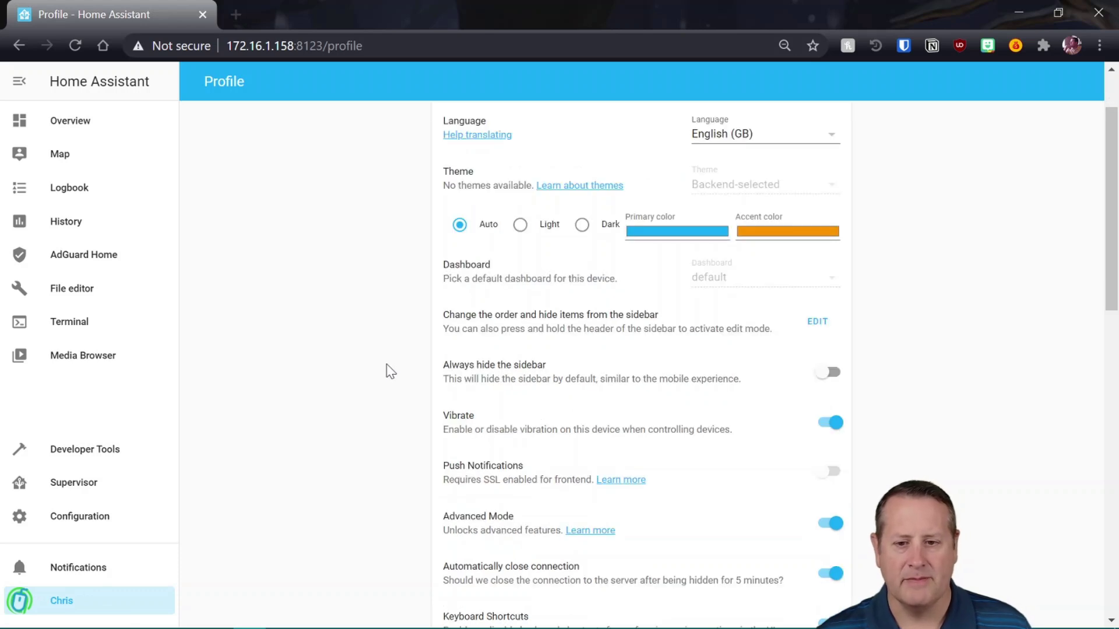
scroll(390, 370, down, 2)
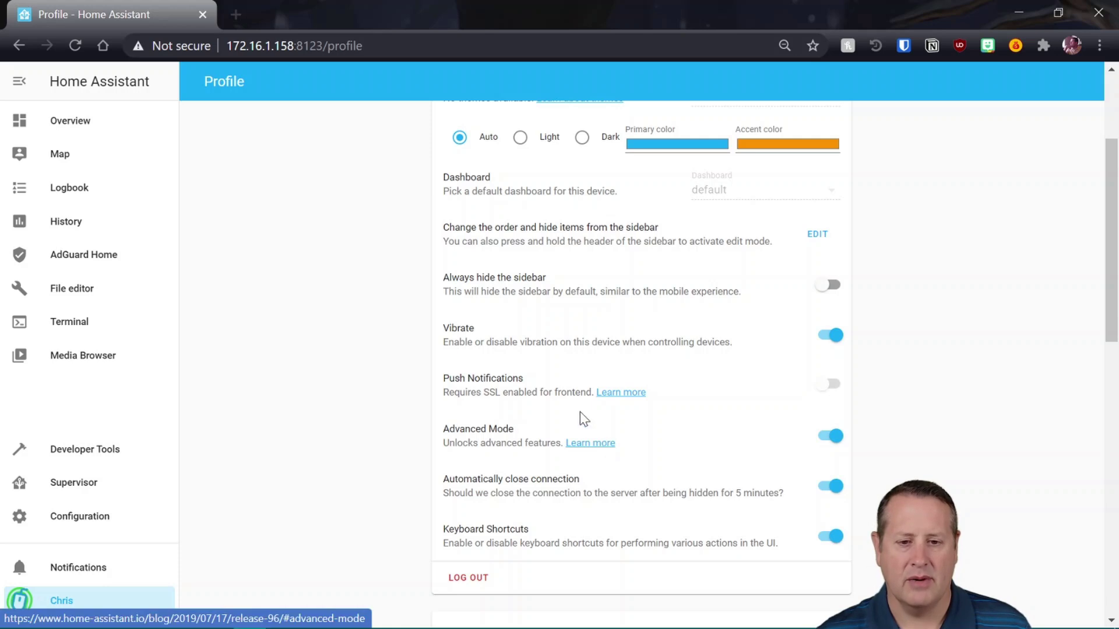
key(ctrl+plus)
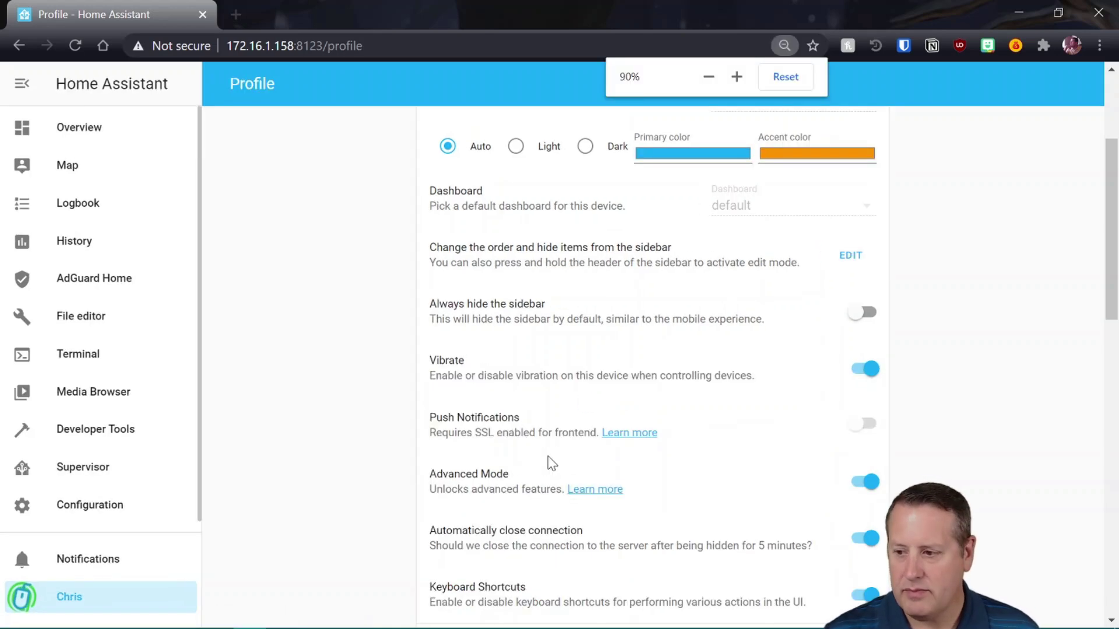
middle_click(600, 493)
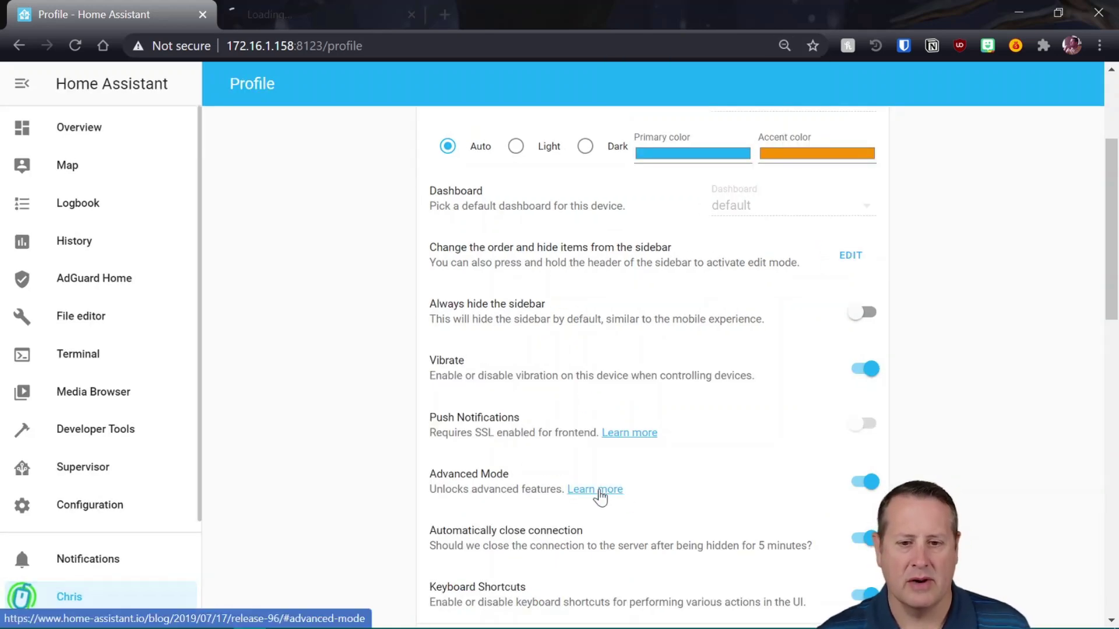
click(292, 14)
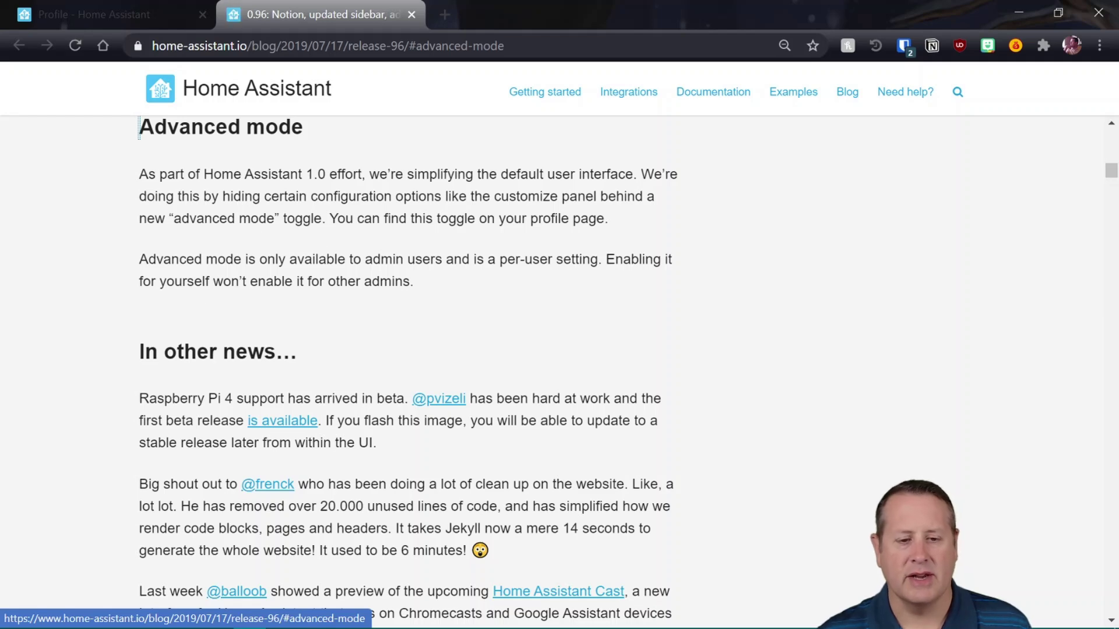
key(ctrl+w)
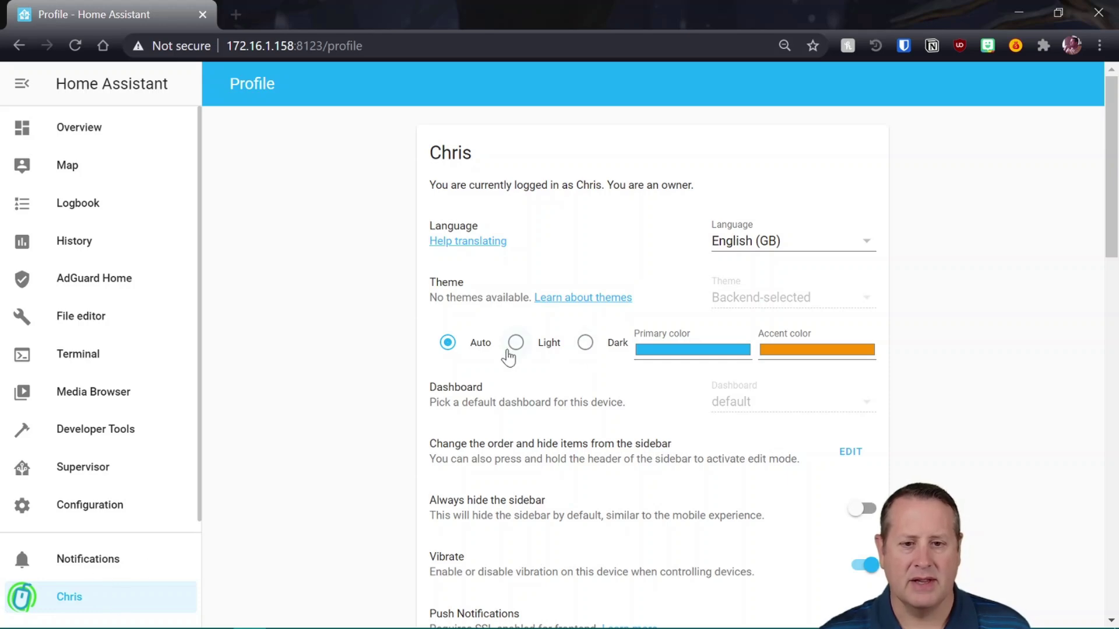
Try the Light and Dark theme modes on the profile, and return to Auto
click(512, 348)
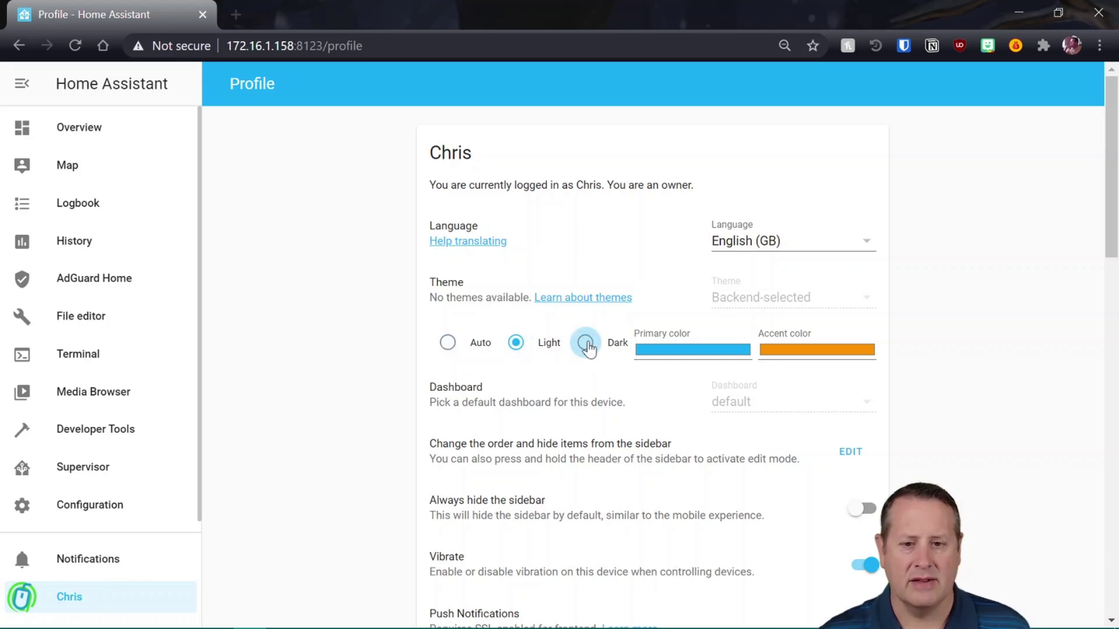
click(586, 344)
click(449, 343)
Change the theme's primary color to a deep blue by shifting its hue
click(668, 352)
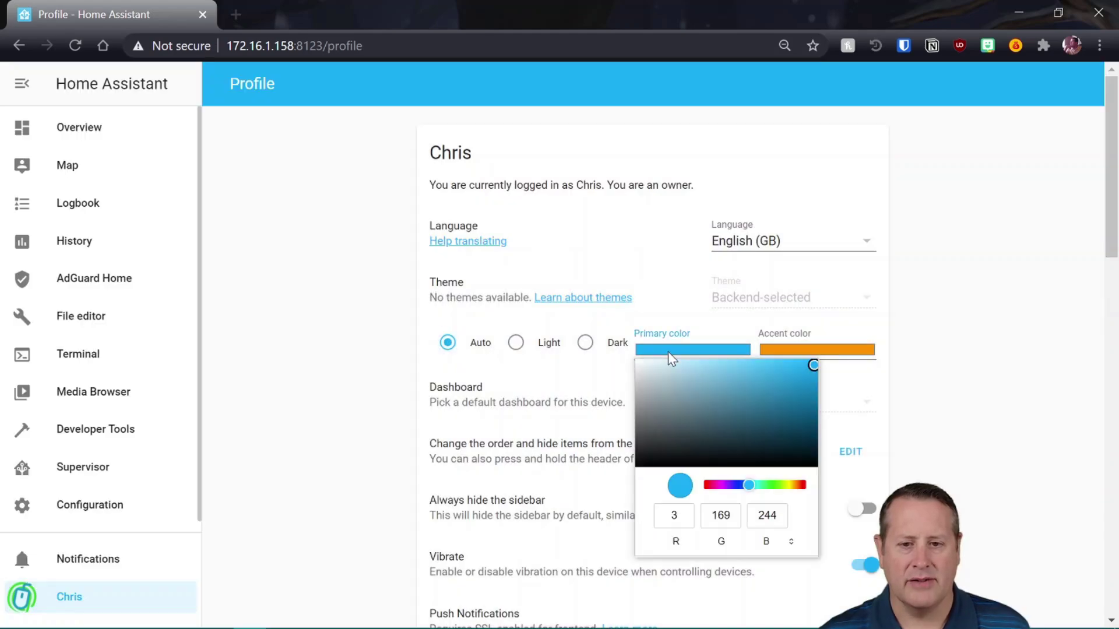
click(747, 484)
drag(747, 486, 736, 486)
click(956, 347)
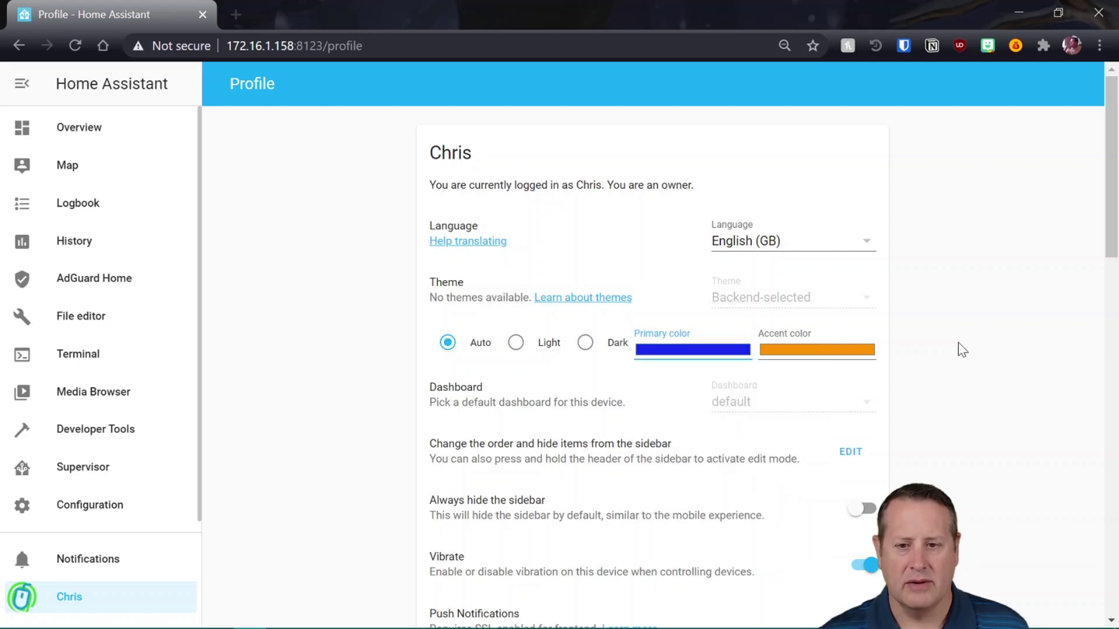
Change the theme's accent color to a bright green by shifting its hue
click(798, 351)
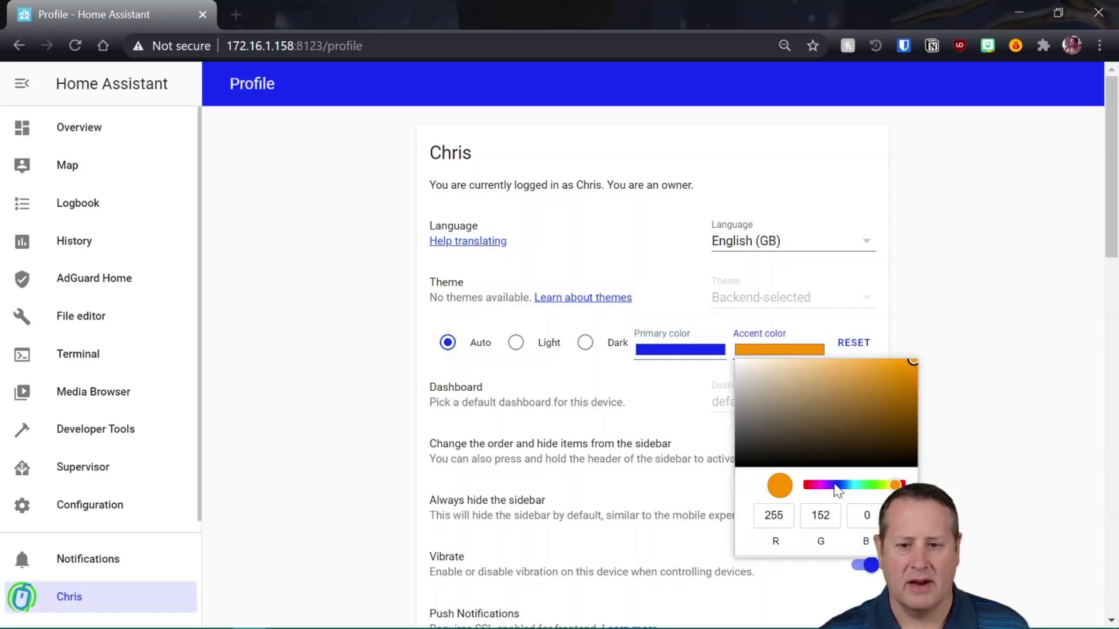
click(861, 484)
drag(865, 487, 872, 488)
click(960, 453)
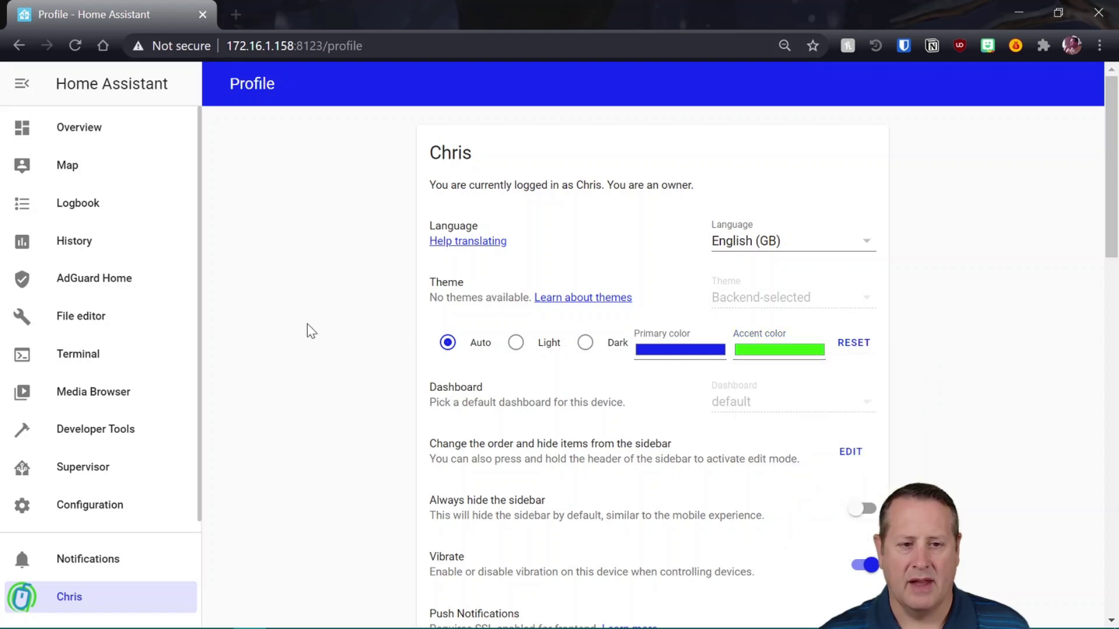
Check how the new theme colors look on the Overview, Map and Logbook pages
click(108, 129)
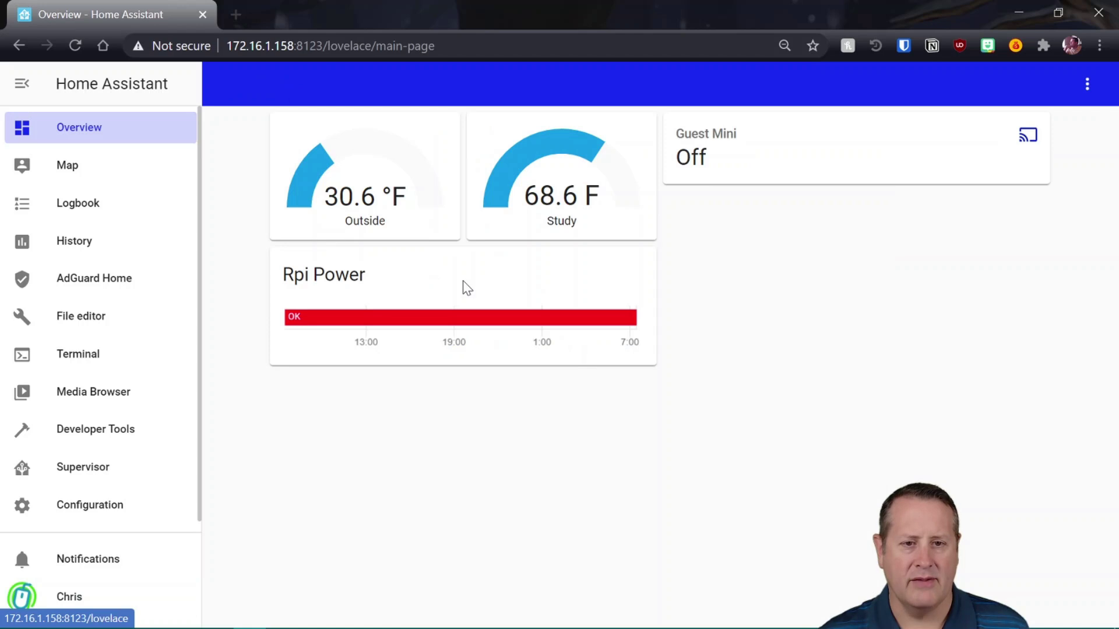
click(70, 167)
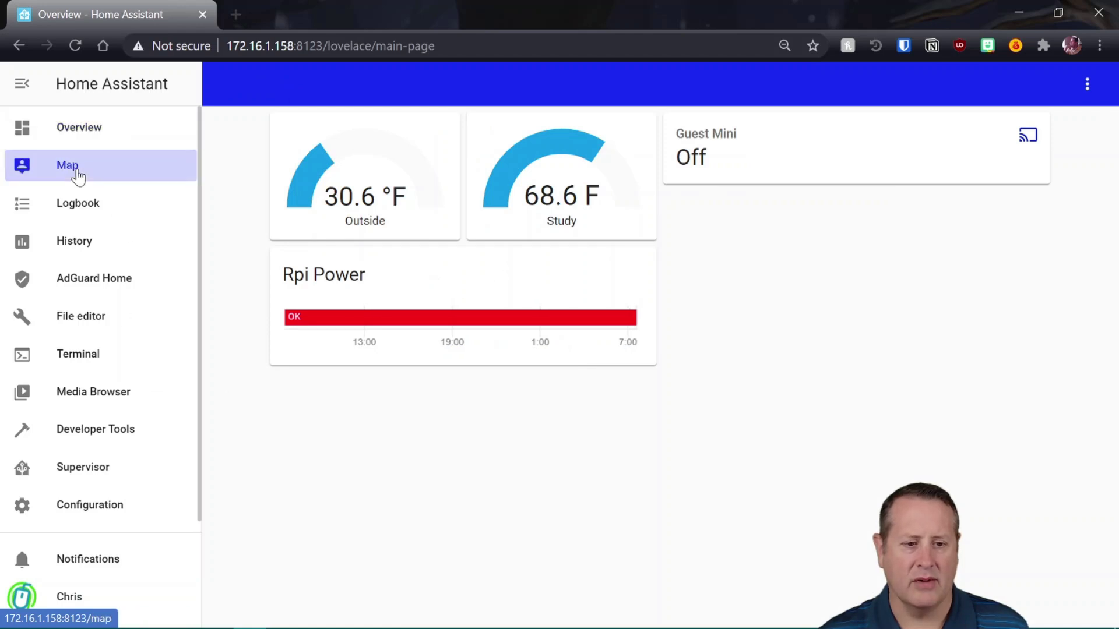
click(95, 215)
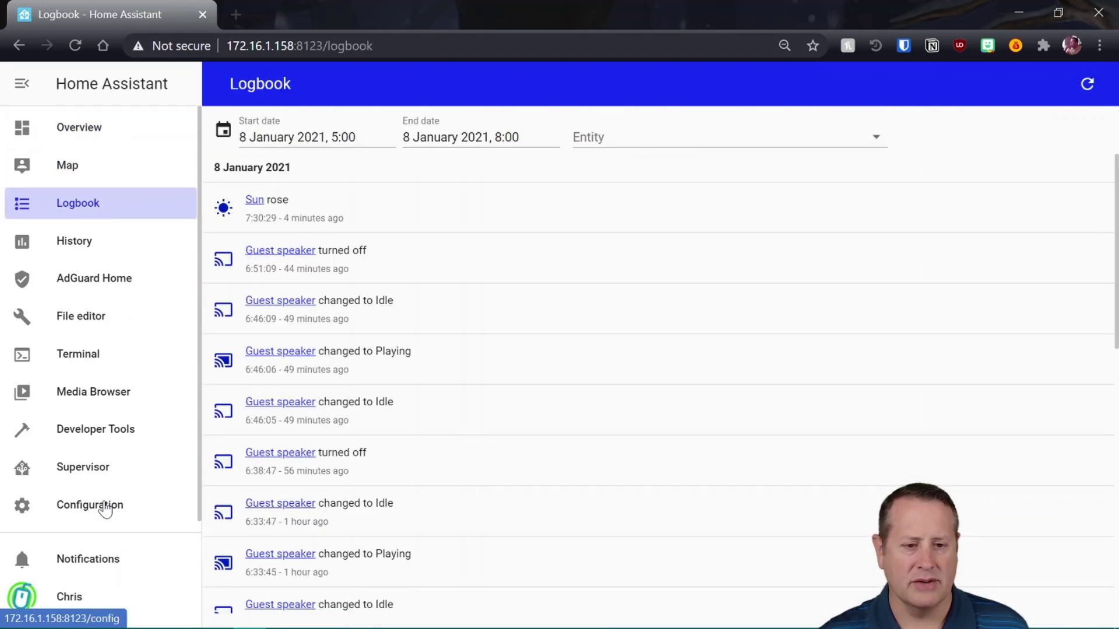
Return to the user profile, preview the Dark theme mode and set the mode to Light
click(70, 600)
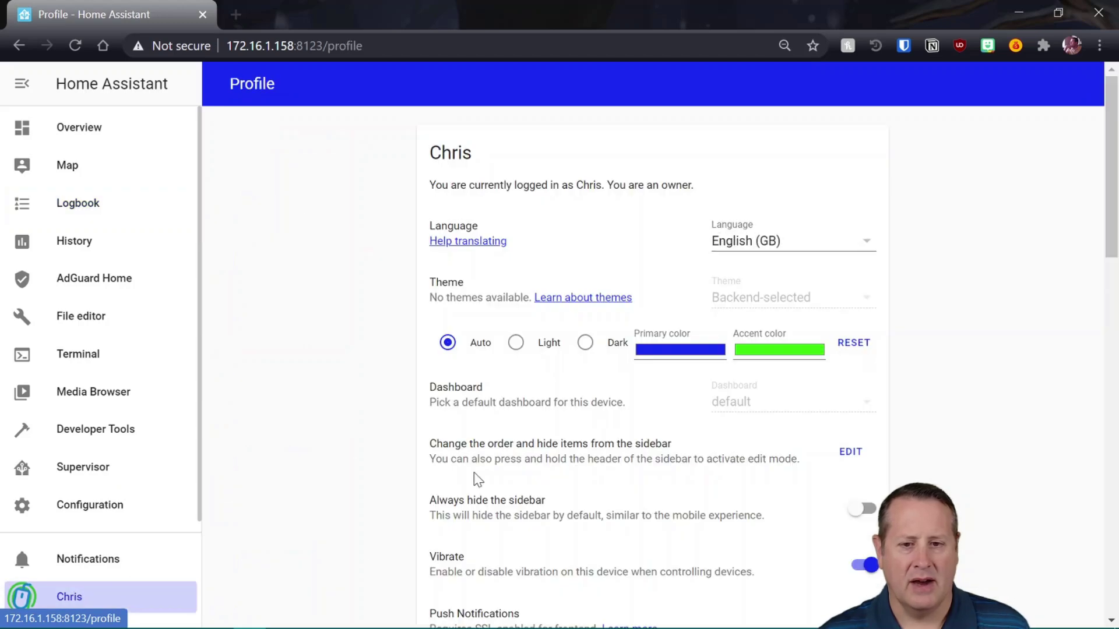
click(582, 354)
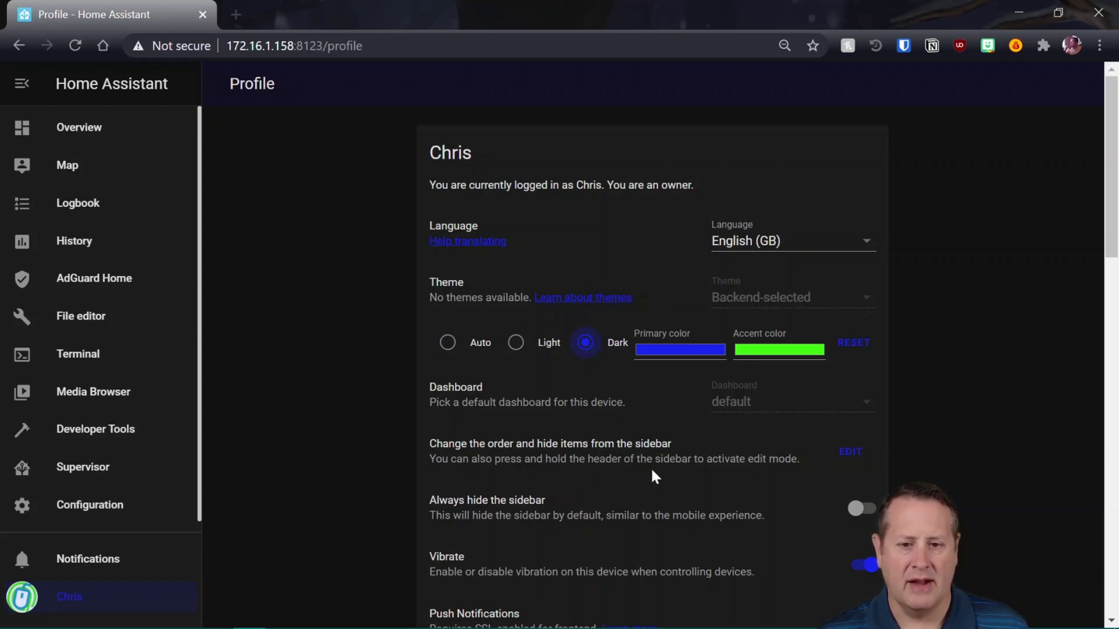
click(515, 344)
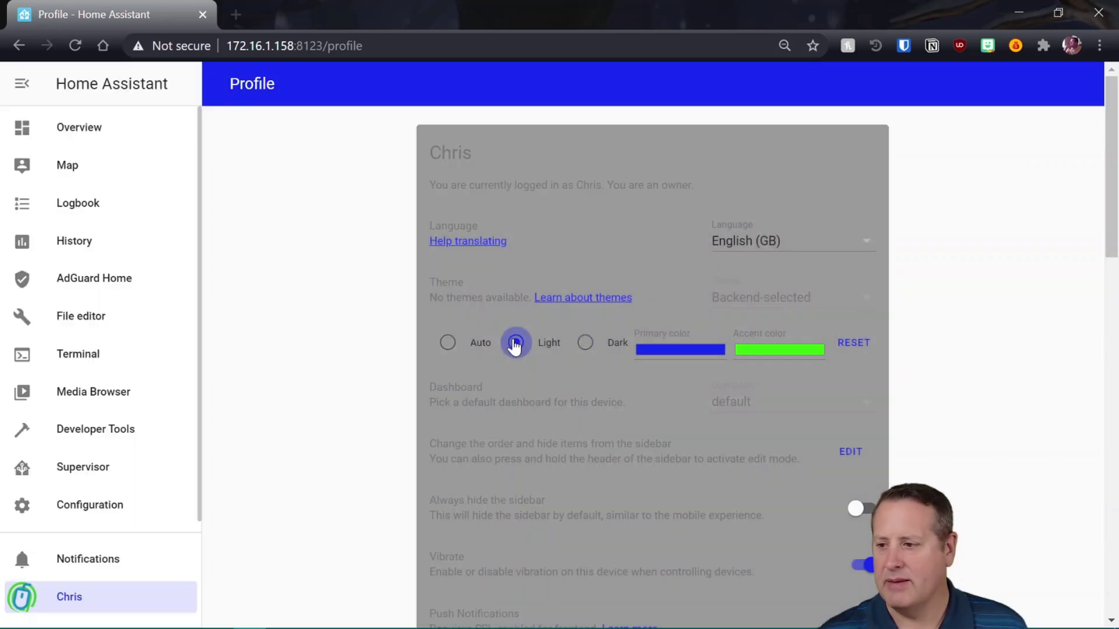
Edit the sidebar order so that AdGuard Home sits between Overview and Map, and finish editing
click(854, 457)
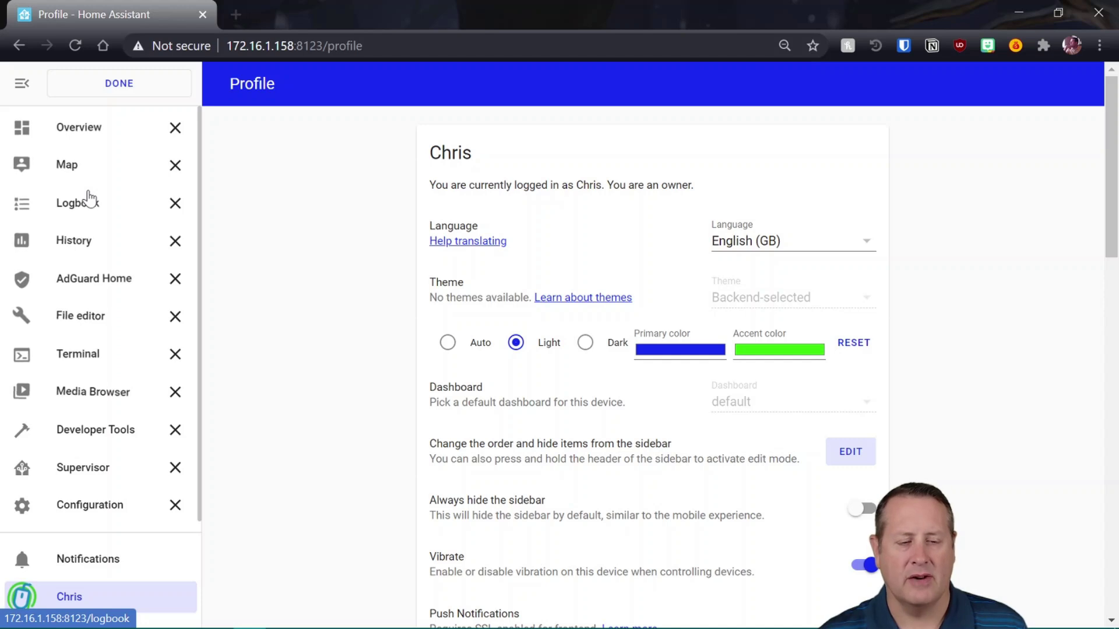
drag(104, 146, 83, 124)
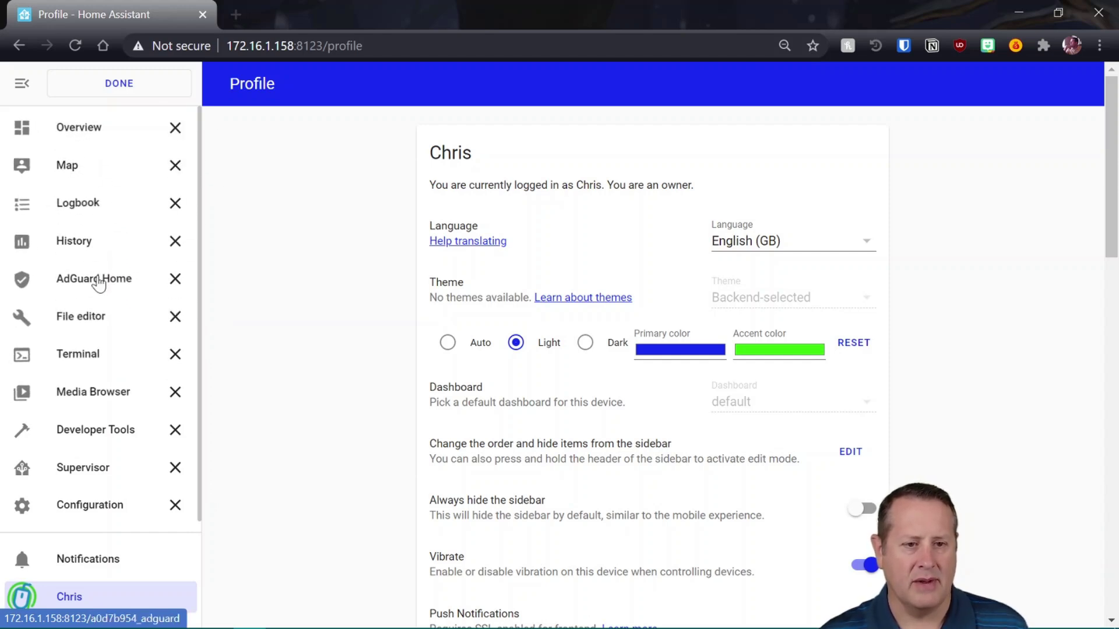
drag(97, 287, 81, 157)
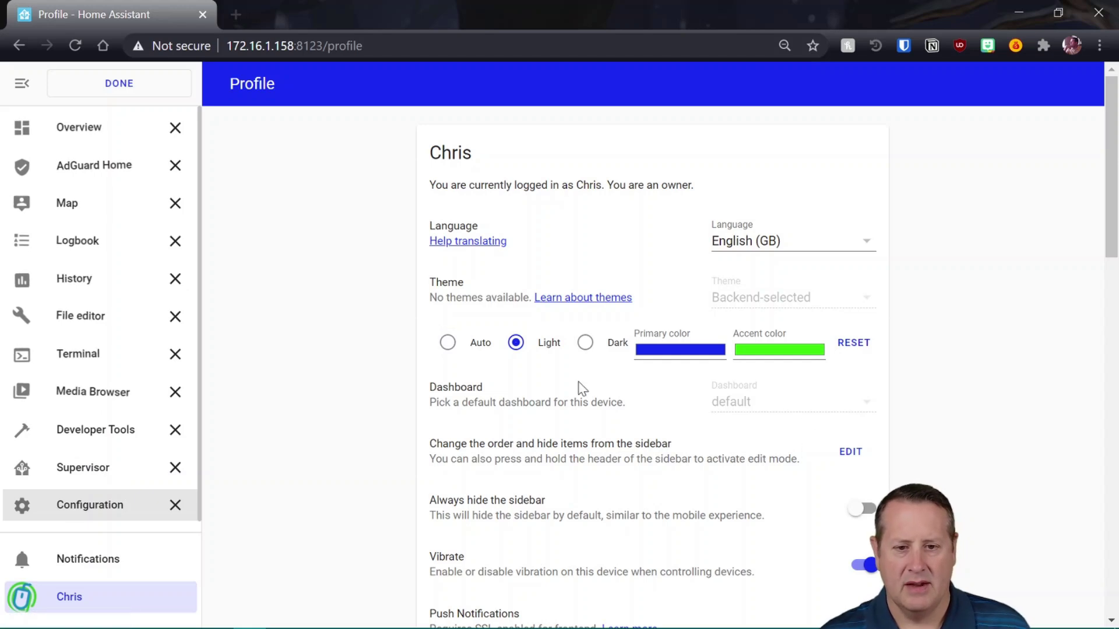
click(104, 85)
Enable always hiding the sidebar, and show and dismiss the hidden sidebar to test the setting
scroll(627, 438, down, 1)
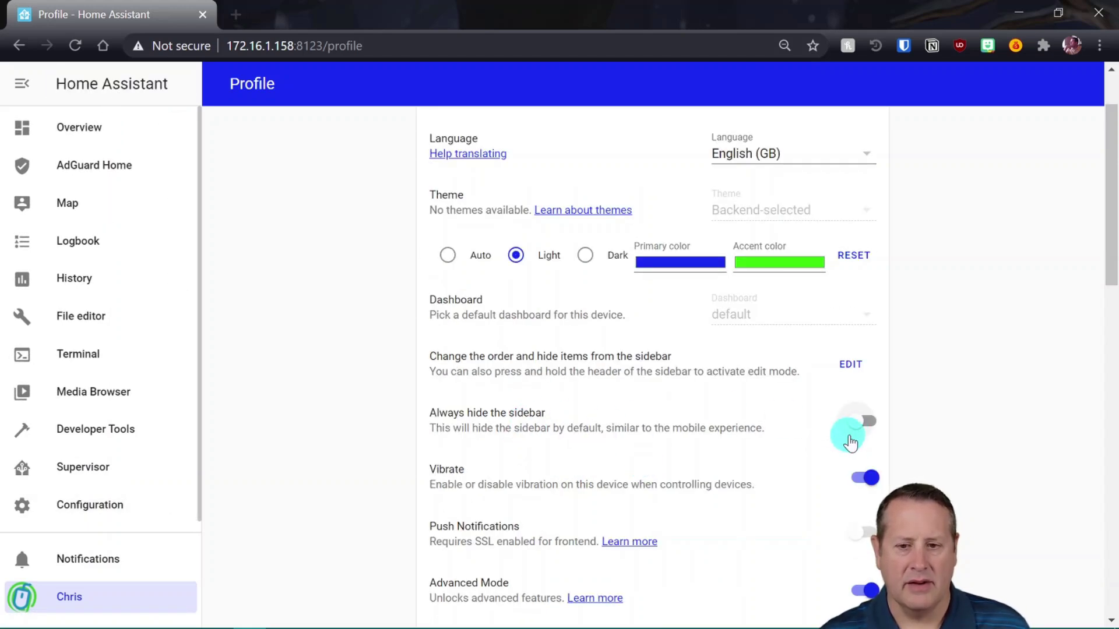
click(877, 423)
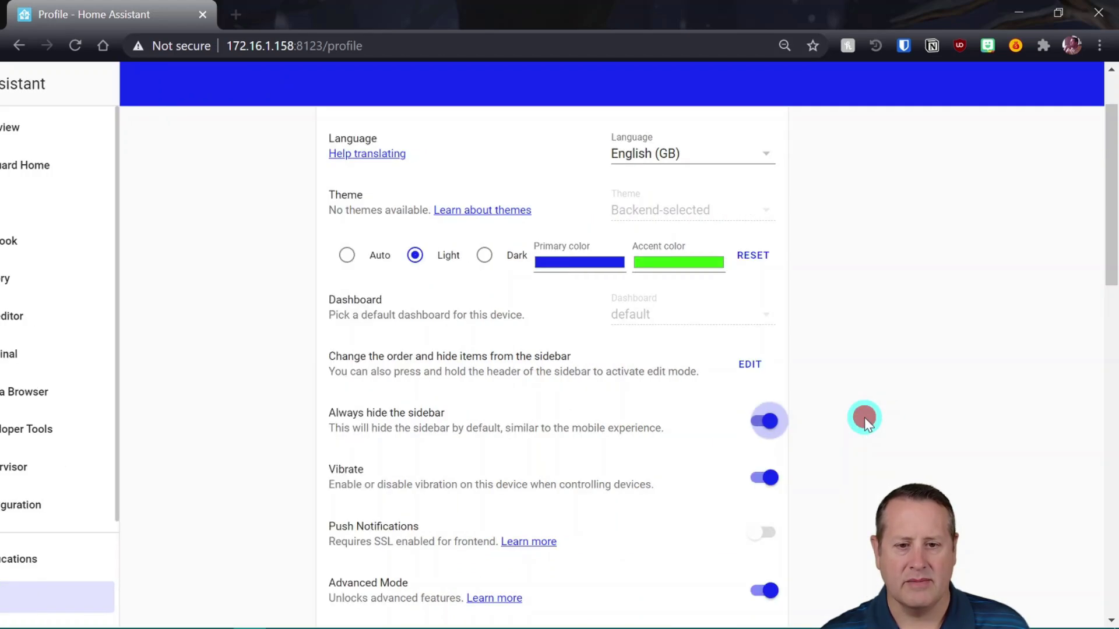
click(29, 86)
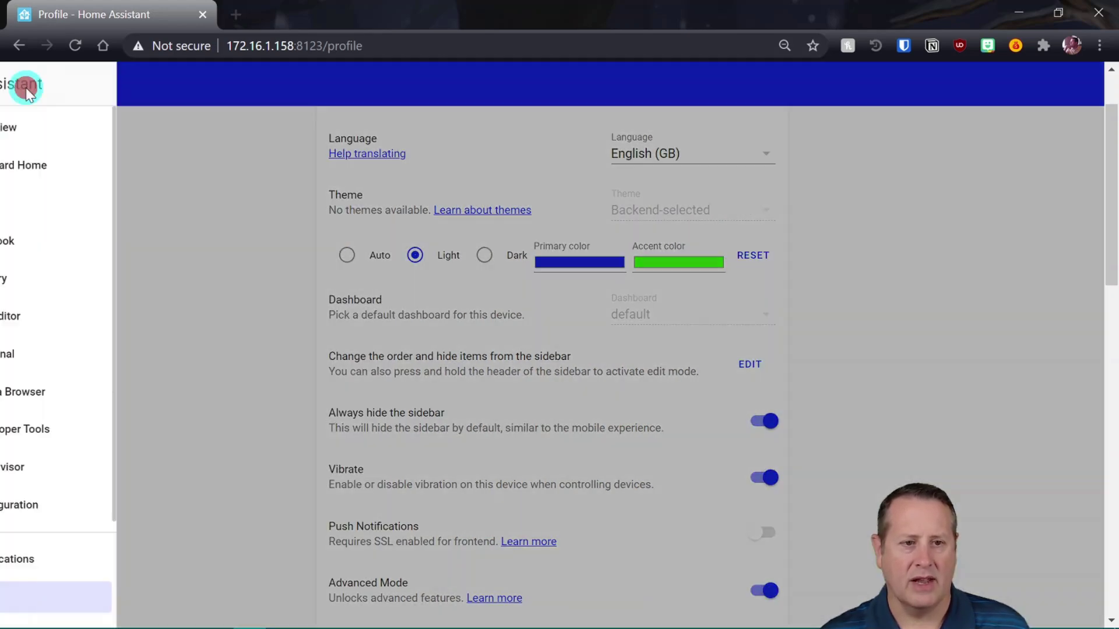
click(216, 294)
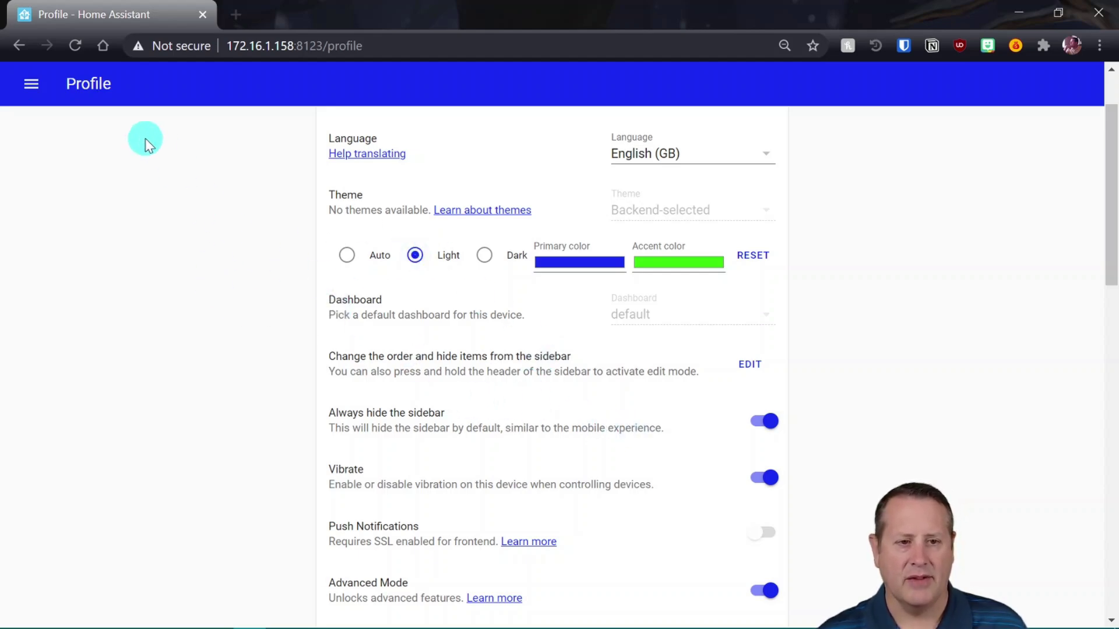
click(35, 88)
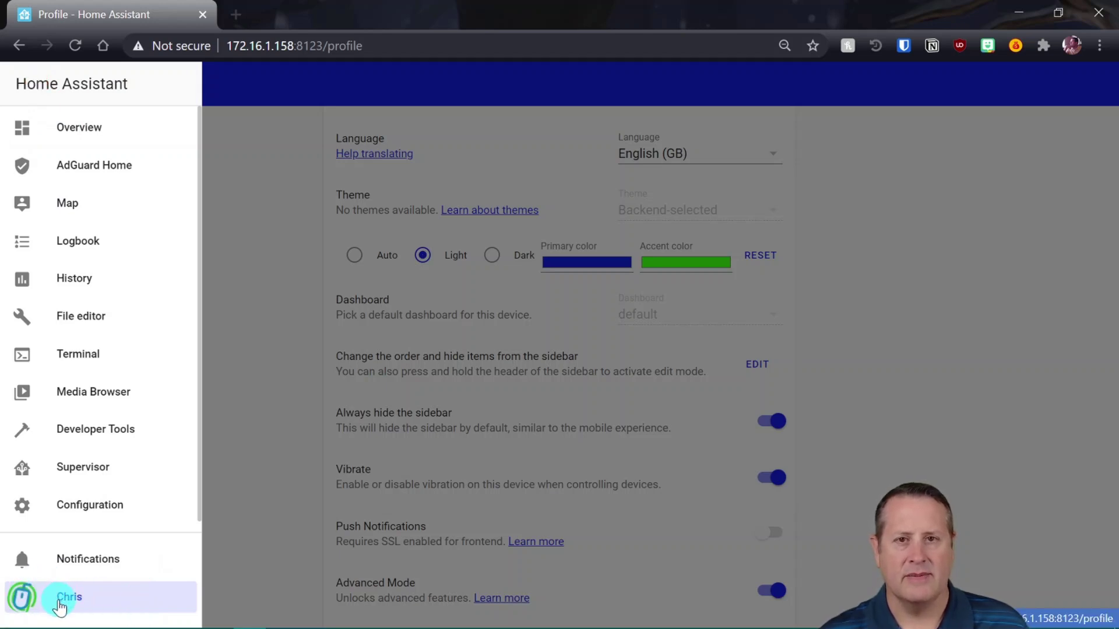
click(293, 393)
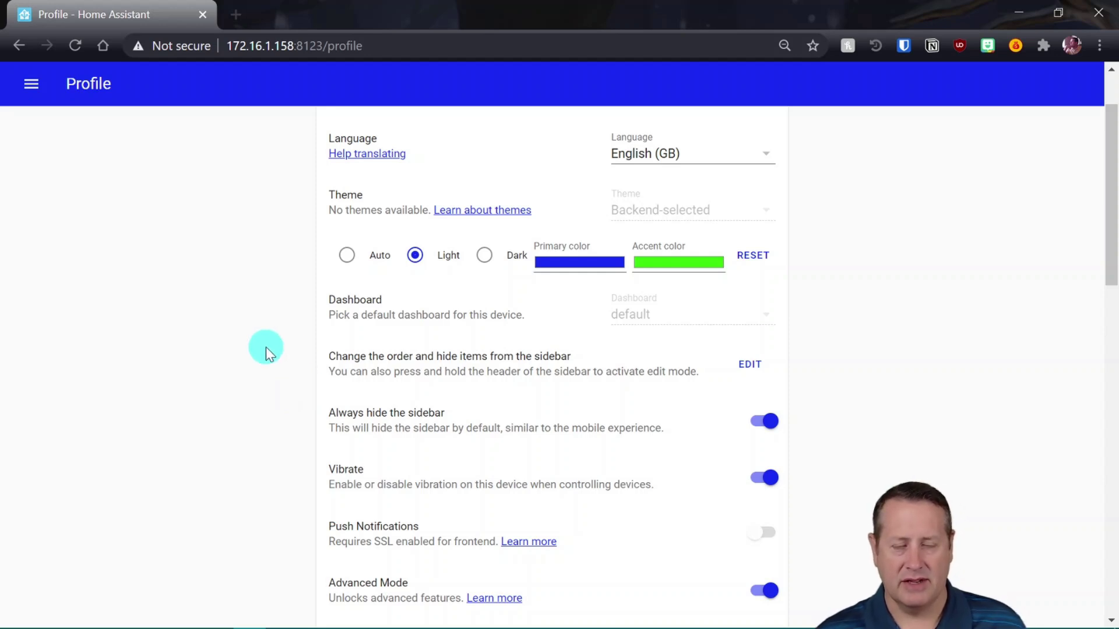
Review the remaining profile options and test the keyboard shortcuts by opening and closing the command list and the entity filter
scroll(250, 336, down, 2)
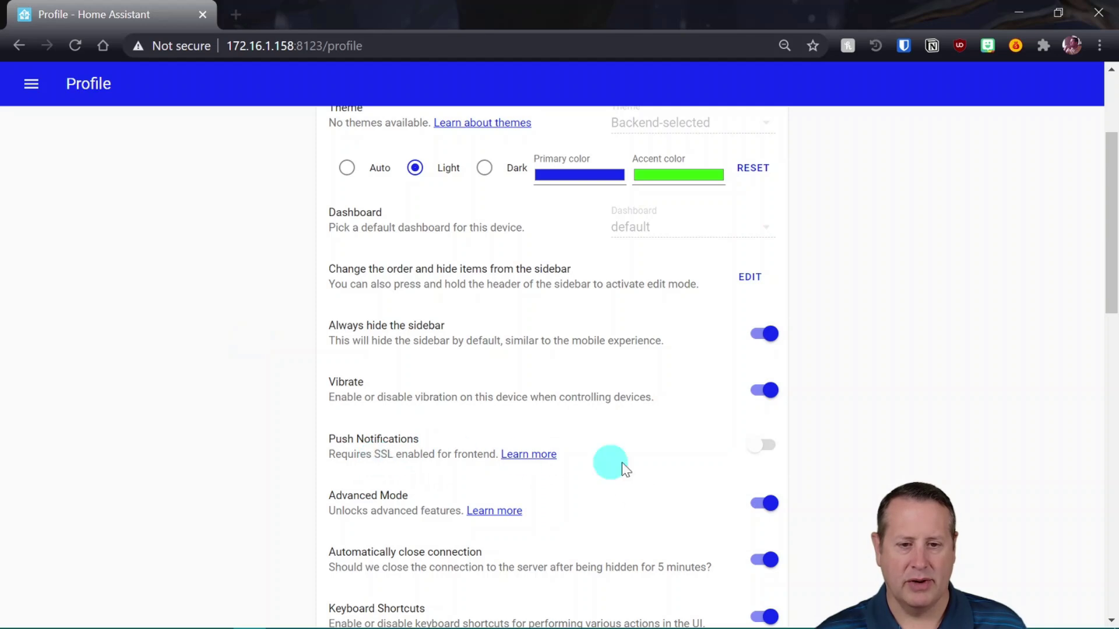
scroll(286, 466, down, 2)
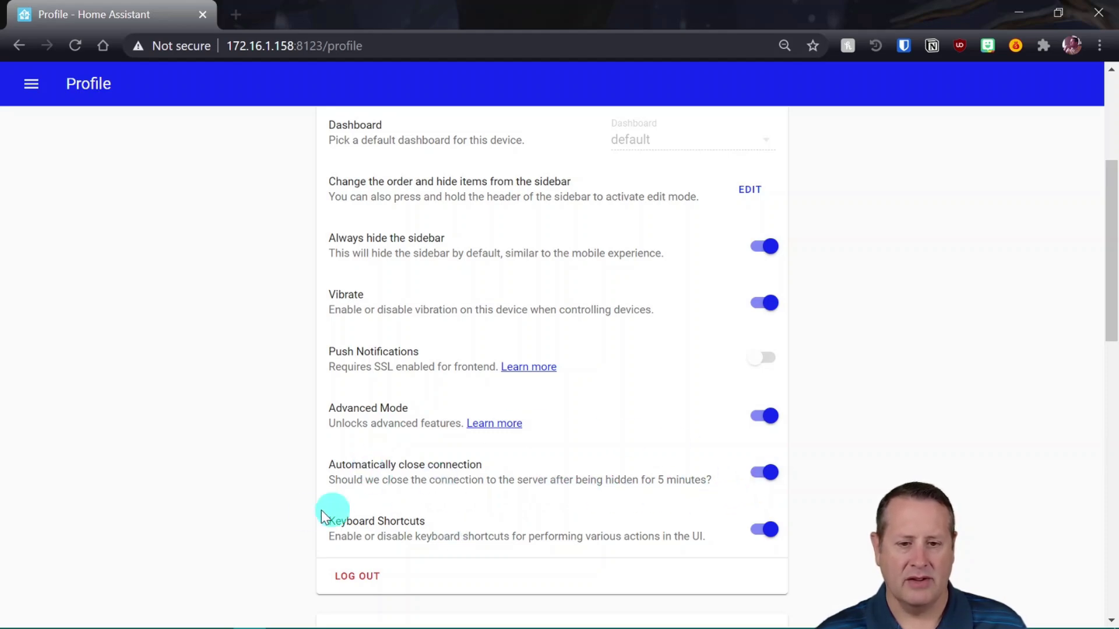
scroll(289, 518, up, 4)
scroll(288, 519, down, 7)
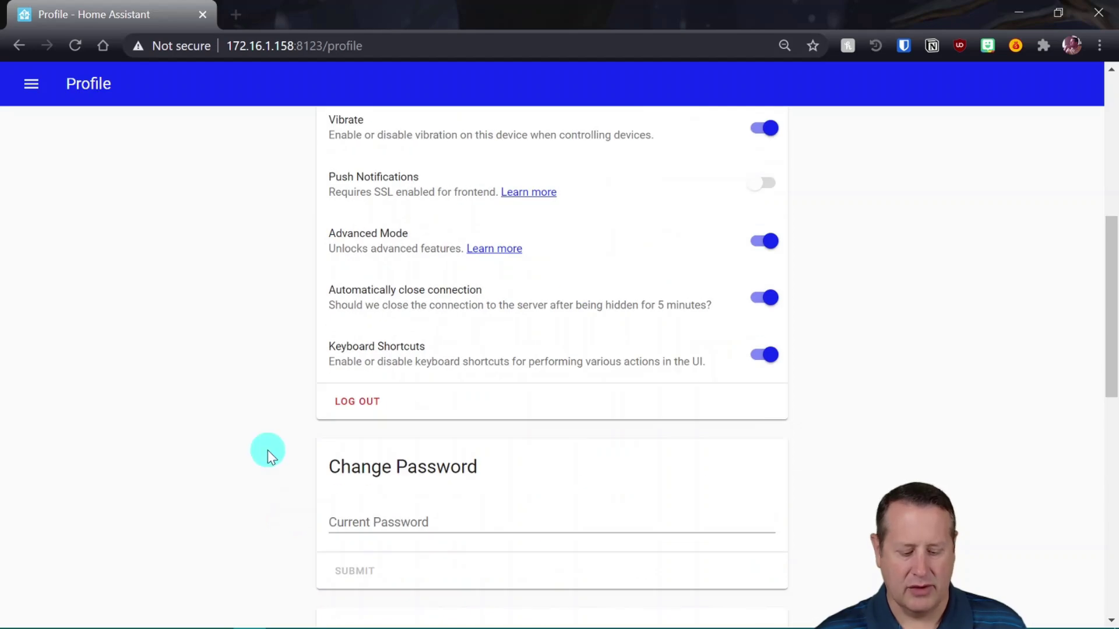
key(c)
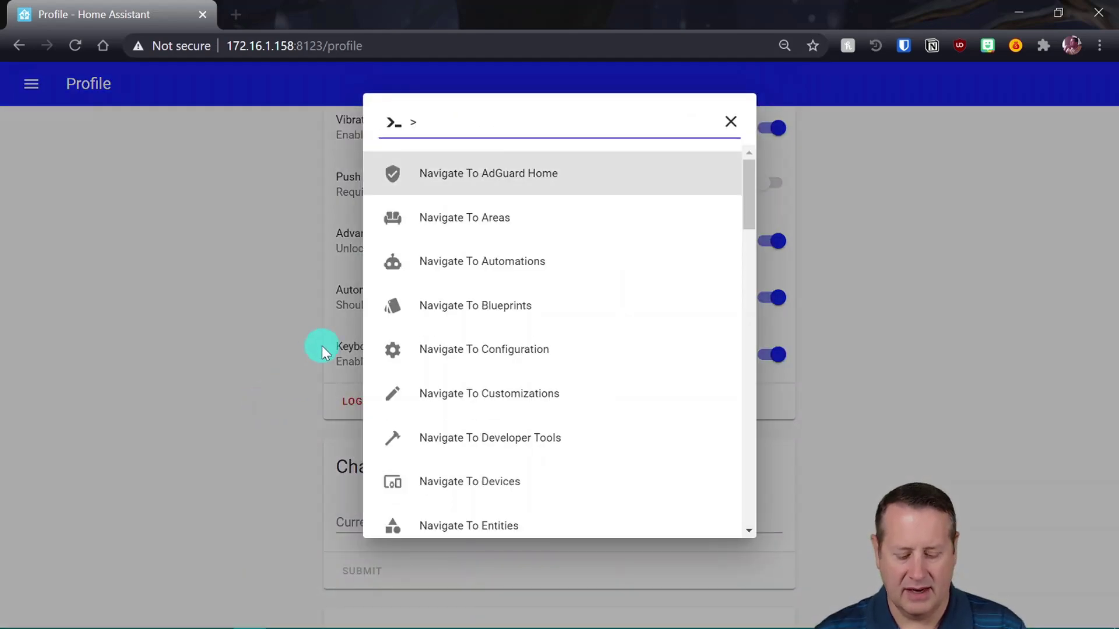
key(Escape)
key(e)
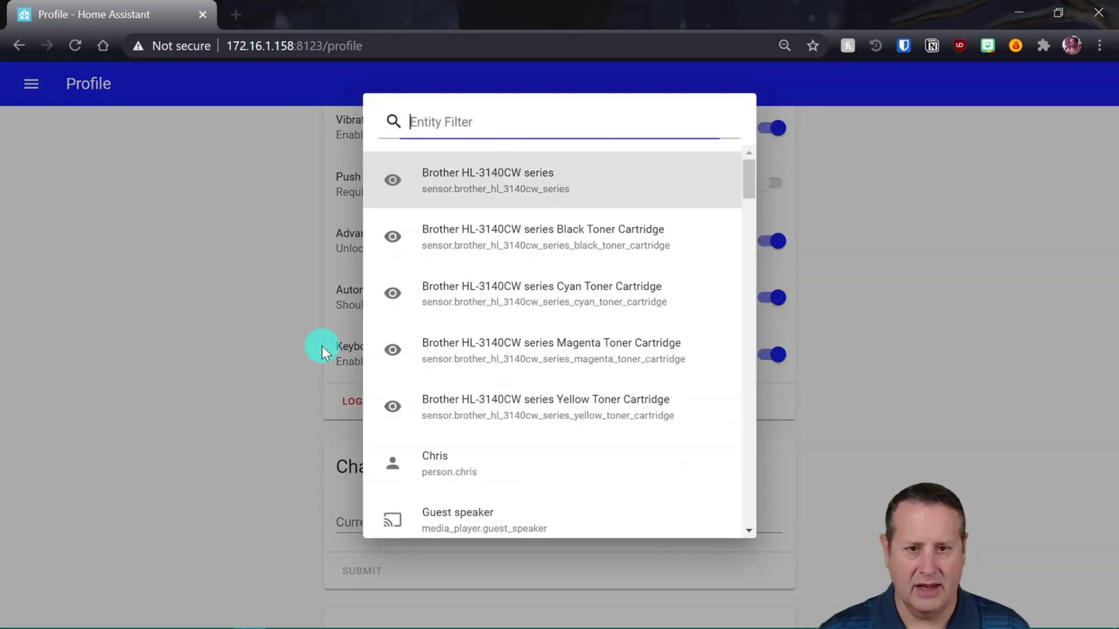
key(Escape)
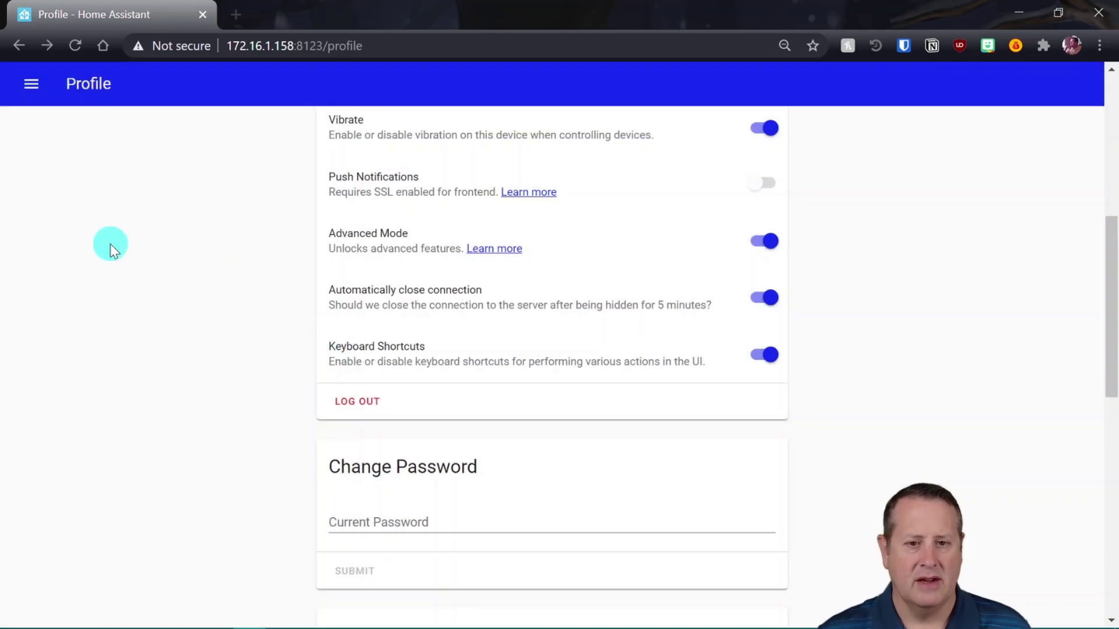
Disable always hiding the sidebar and expand the sidebar to its full width
scroll(344, 424, up, 6)
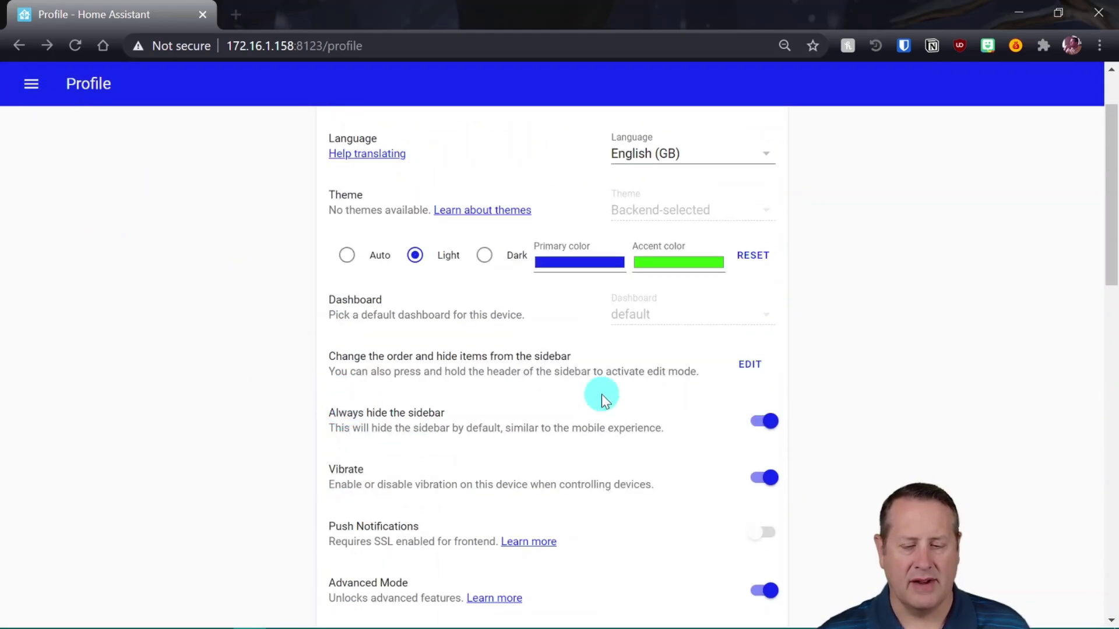
click(765, 421)
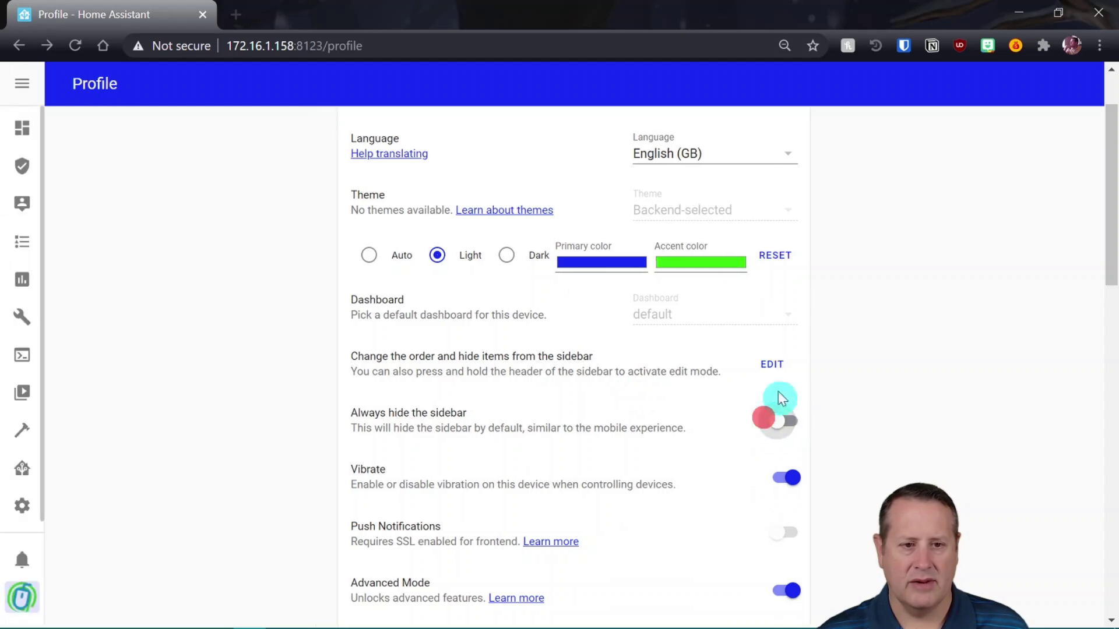
click(22, 85)
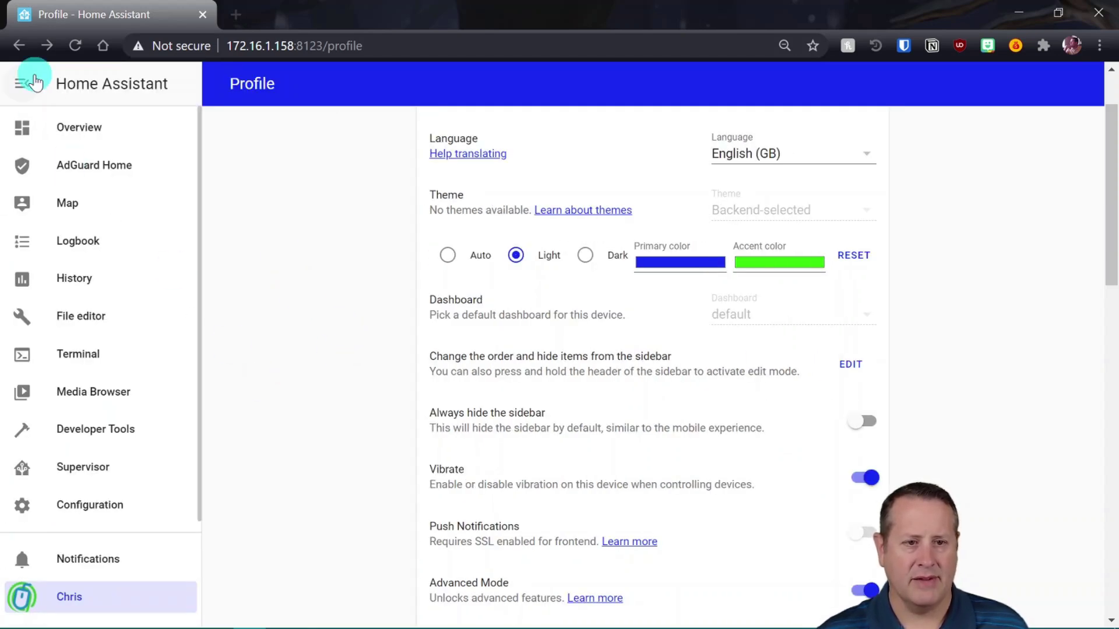
Collapse the sidebar to icons only and expand it to full width again
click(18, 84)
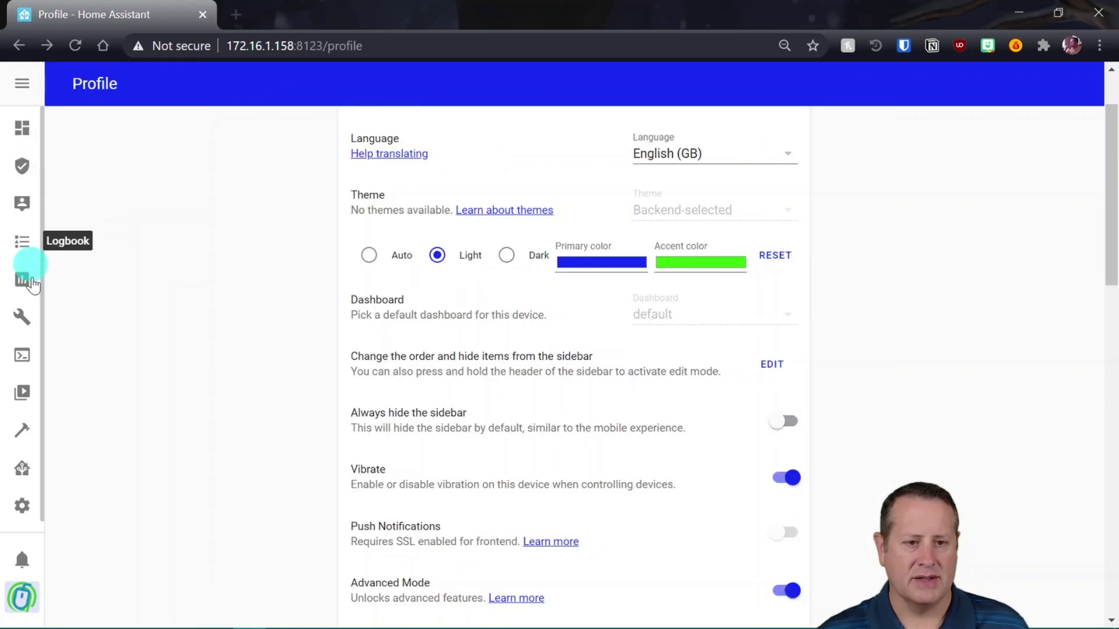
click(14, 85)
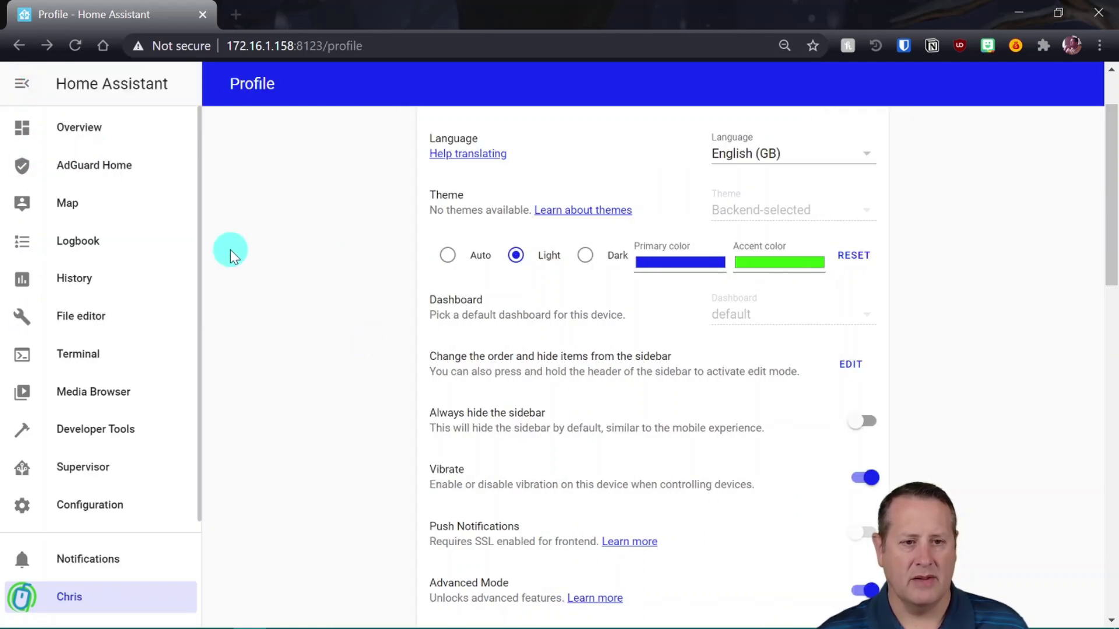
scroll(224, 256, up, 3)
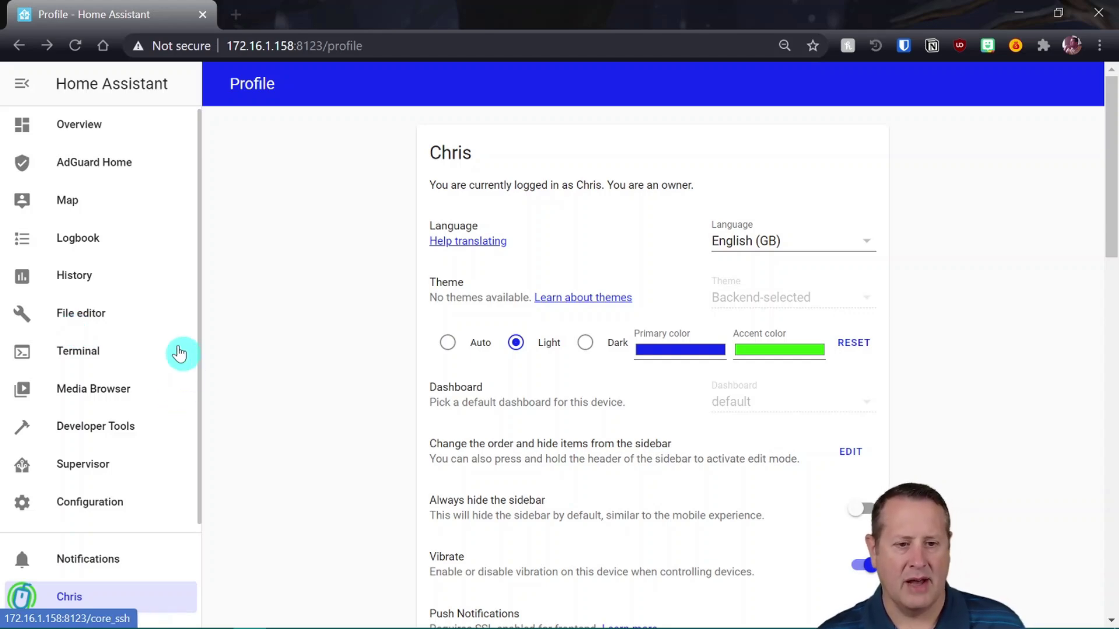
Open the developer tools' entity states and filter the current entities by the name "power"
click(80, 428)
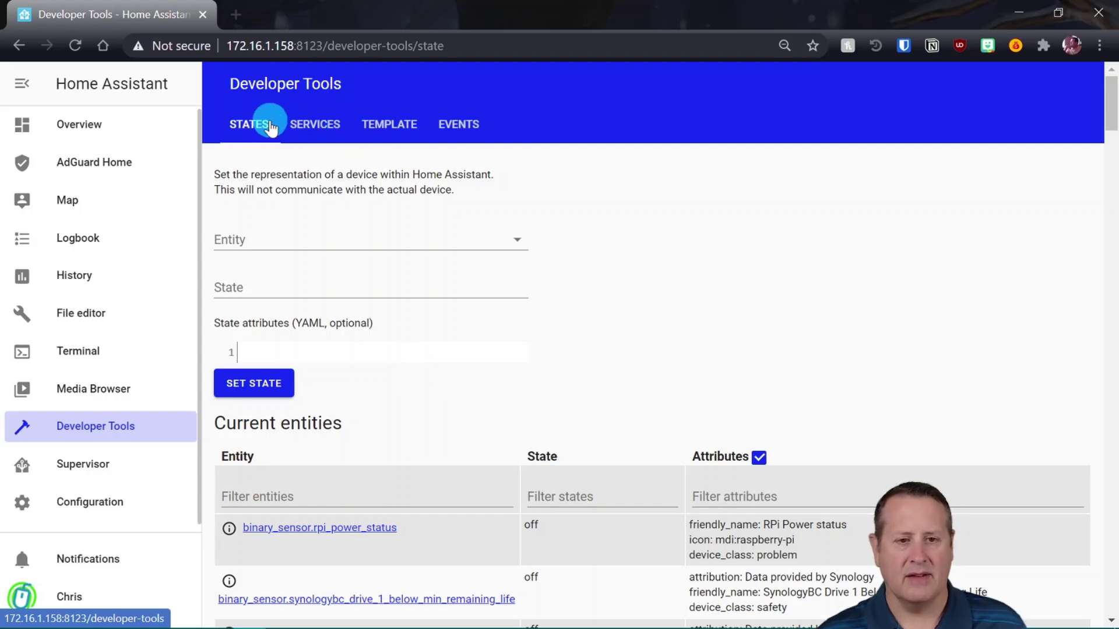
scroll(365, 481, down, 1)
scroll(527, 443, down, 1)
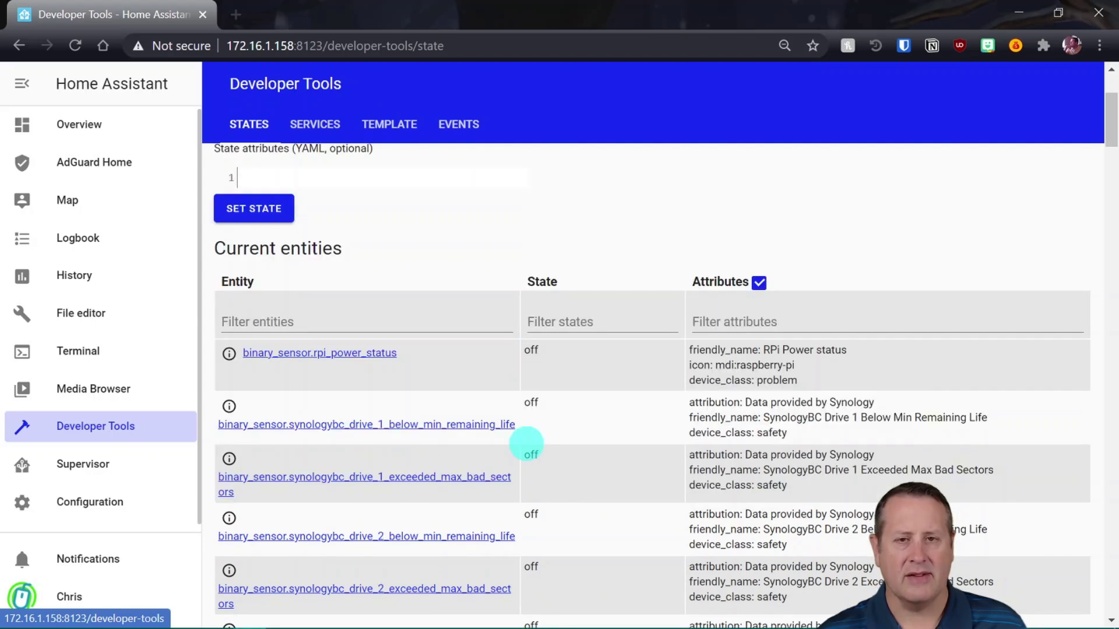
click(275, 315)
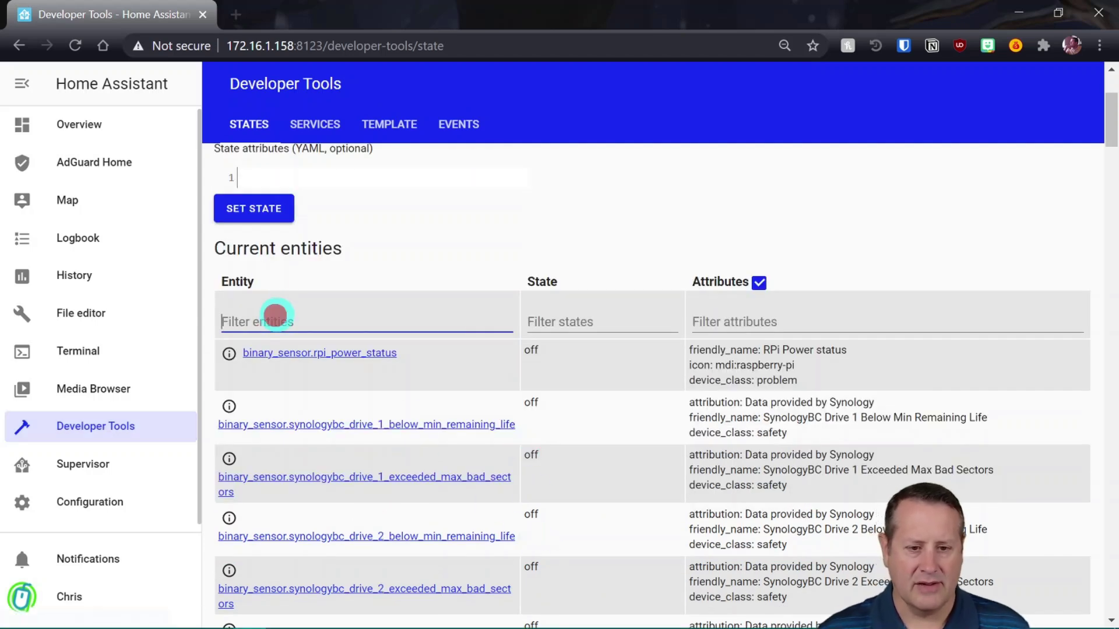
text(power)
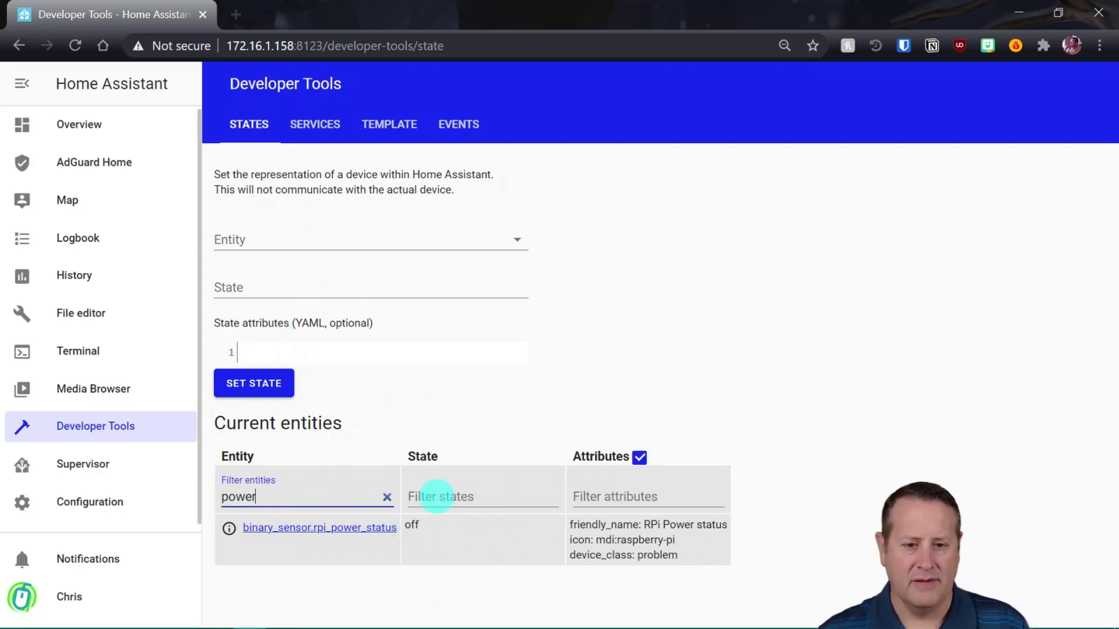
Filter the entity states by "on", remove the entity name filter to check the matches, and clear the state filter
click(434, 498)
text(on)
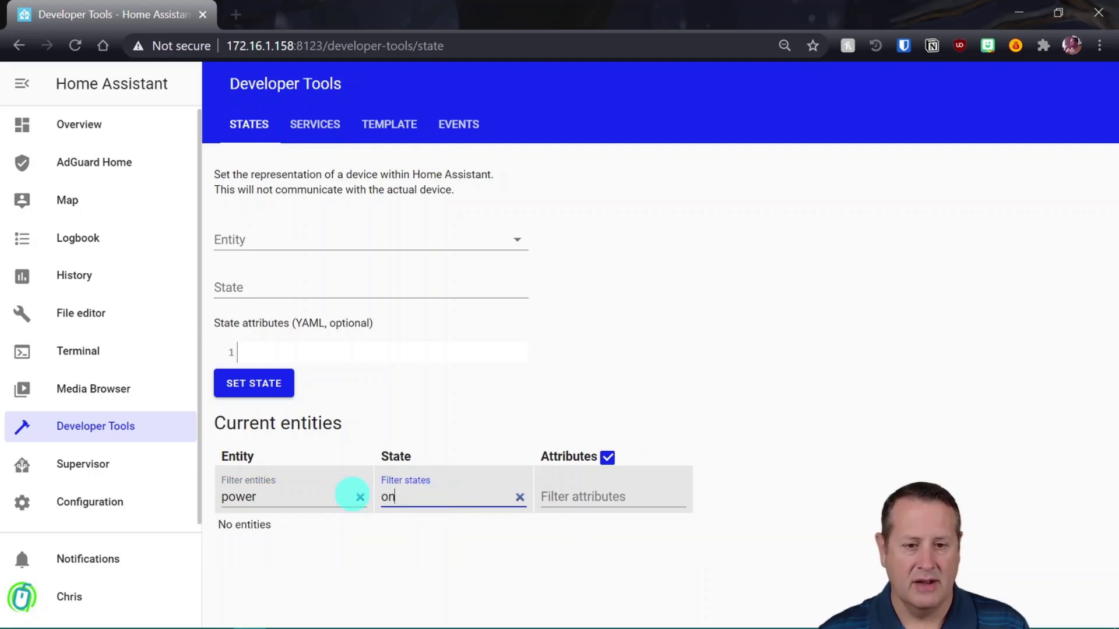
click(360, 497)
scroll(491, 521, down, 3)
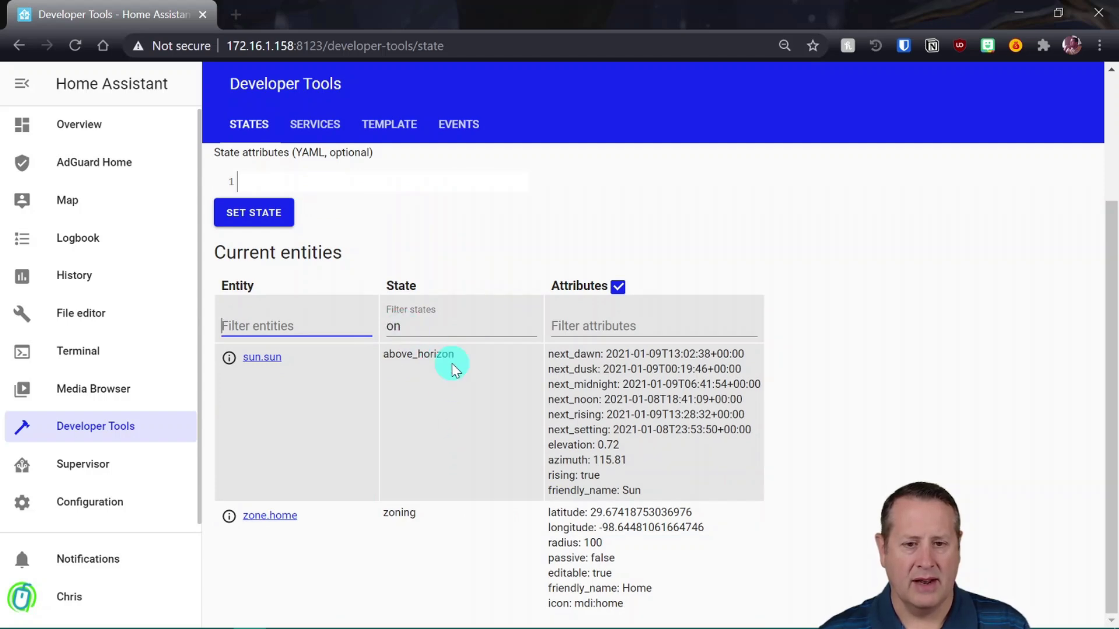
scroll(432, 550, up, 3)
scroll(432, 550, down, 3)
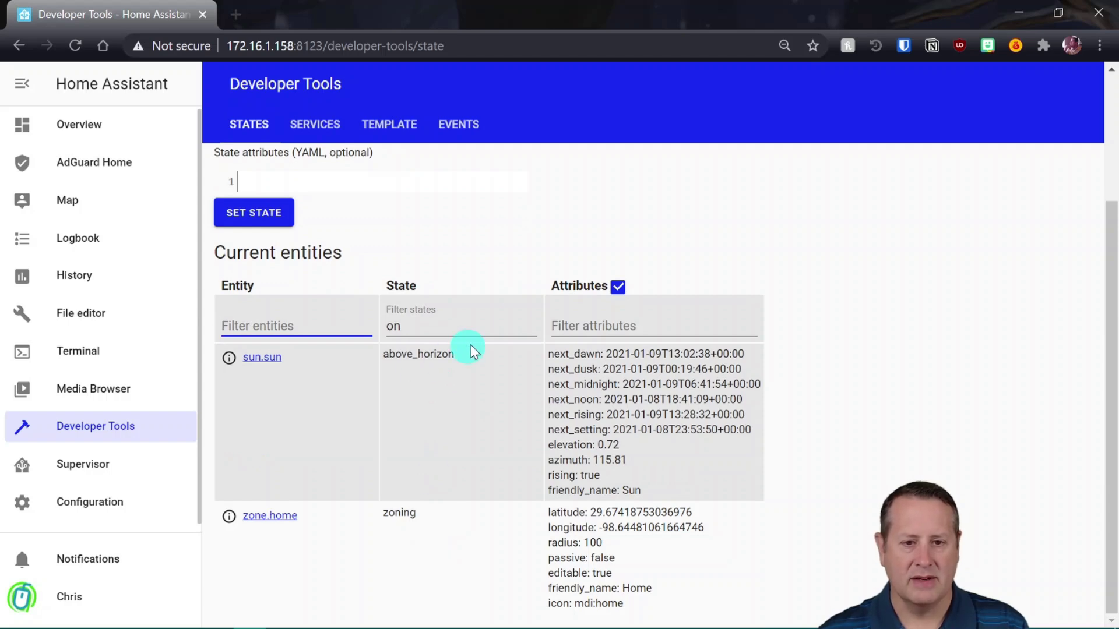
click(530, 326)
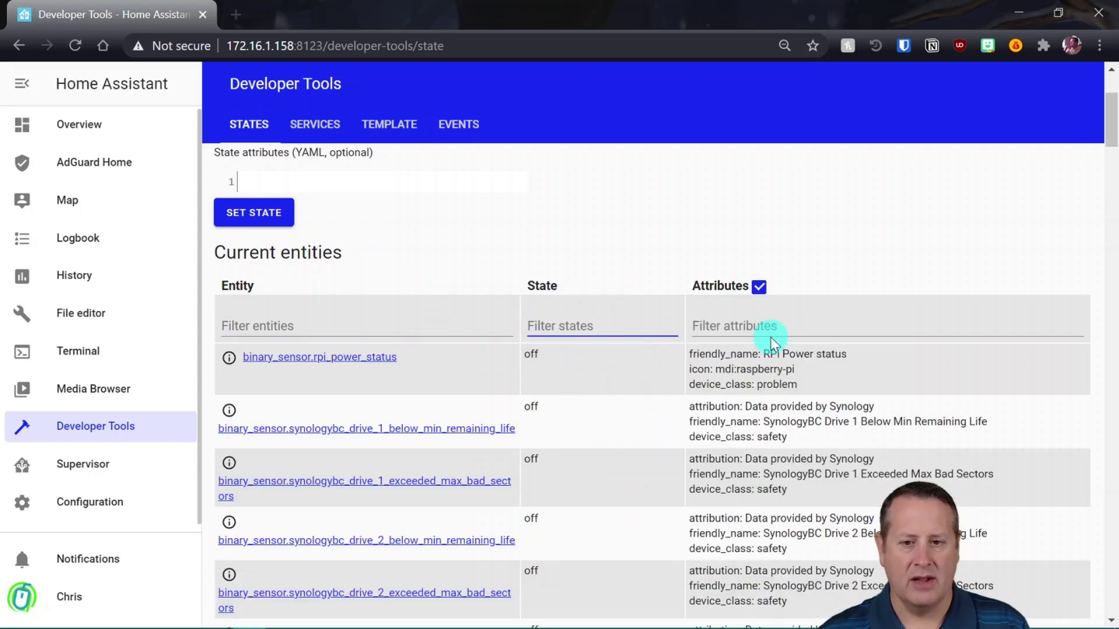
Filter the current entities by the attribute text "rpi", and replace it with "wea" to examine the weather attributes
click(758, 320)
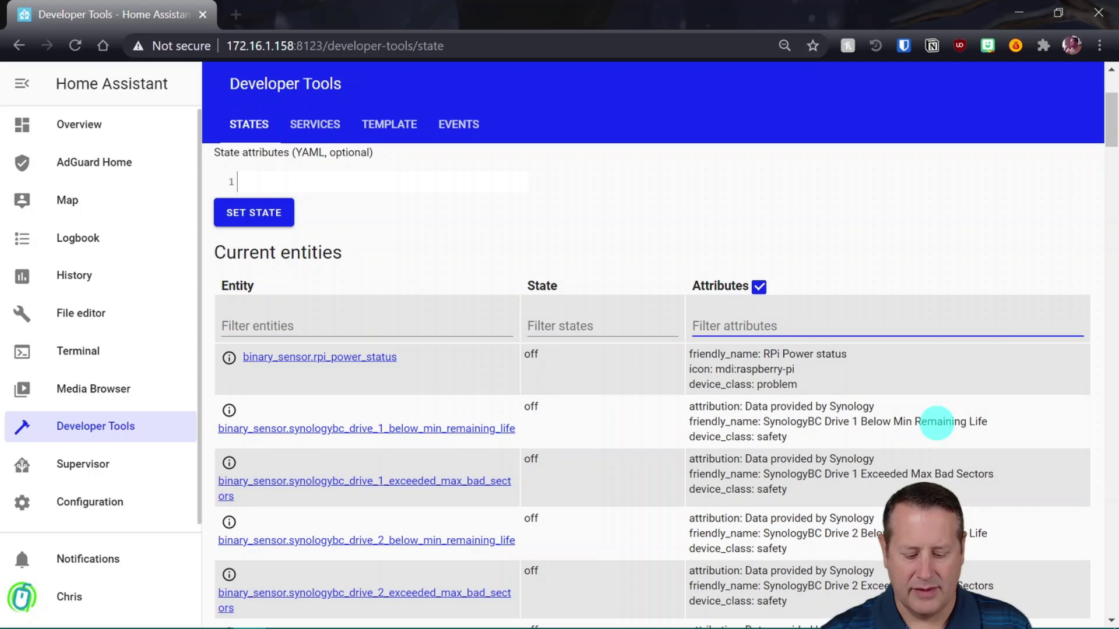
text(rpi)
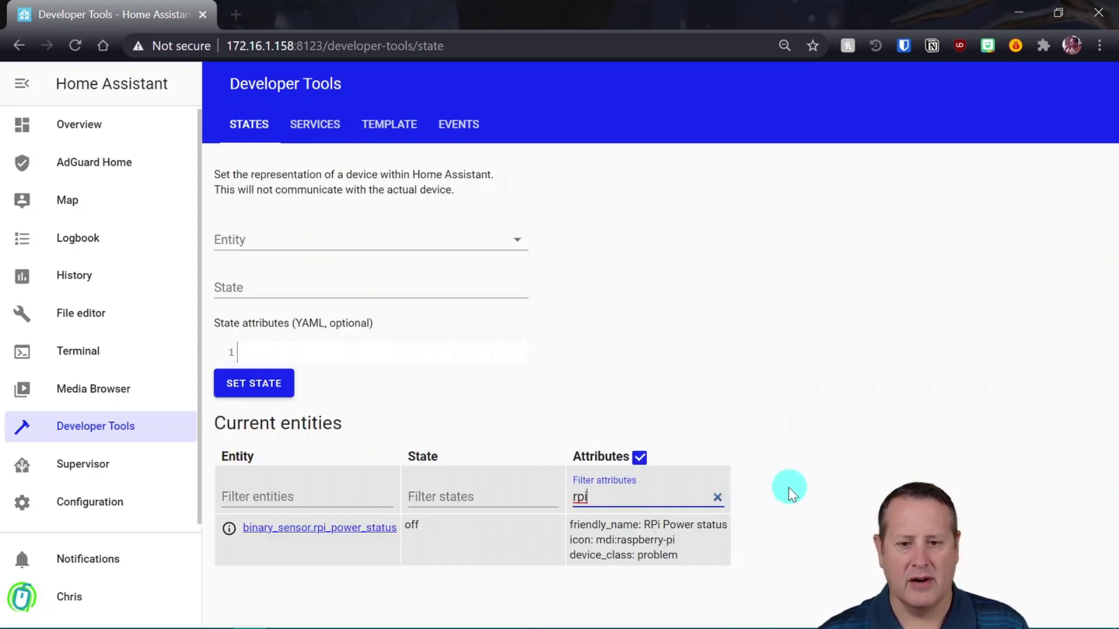
key(BackSpace)
key(BackSpace)
key(BackSpace)
text(we)
text(ar)
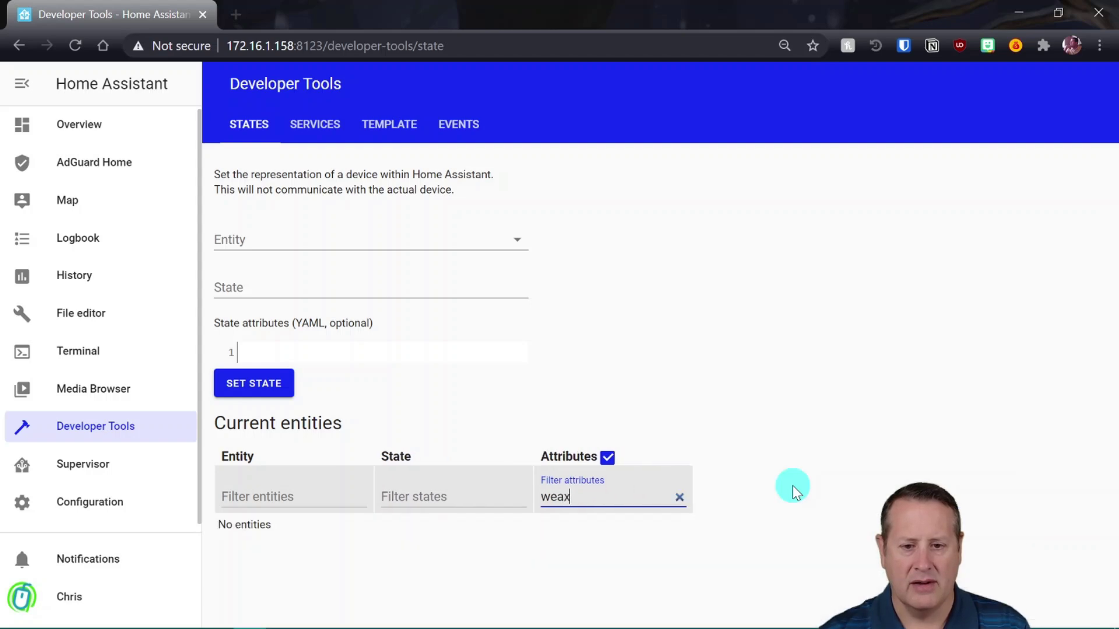
key(BackSpace)
scroll(709, 511, down, 3)
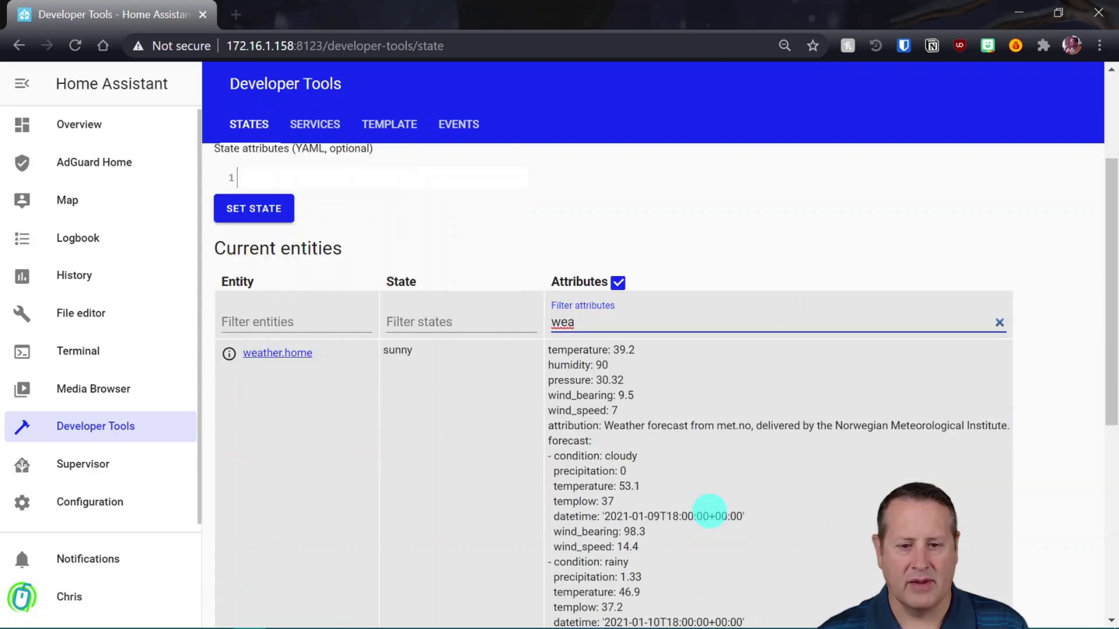
Try "wx" as the attribute filter and replace it with "we"
key(BackSpace)
key(BackSpace)
text(x)
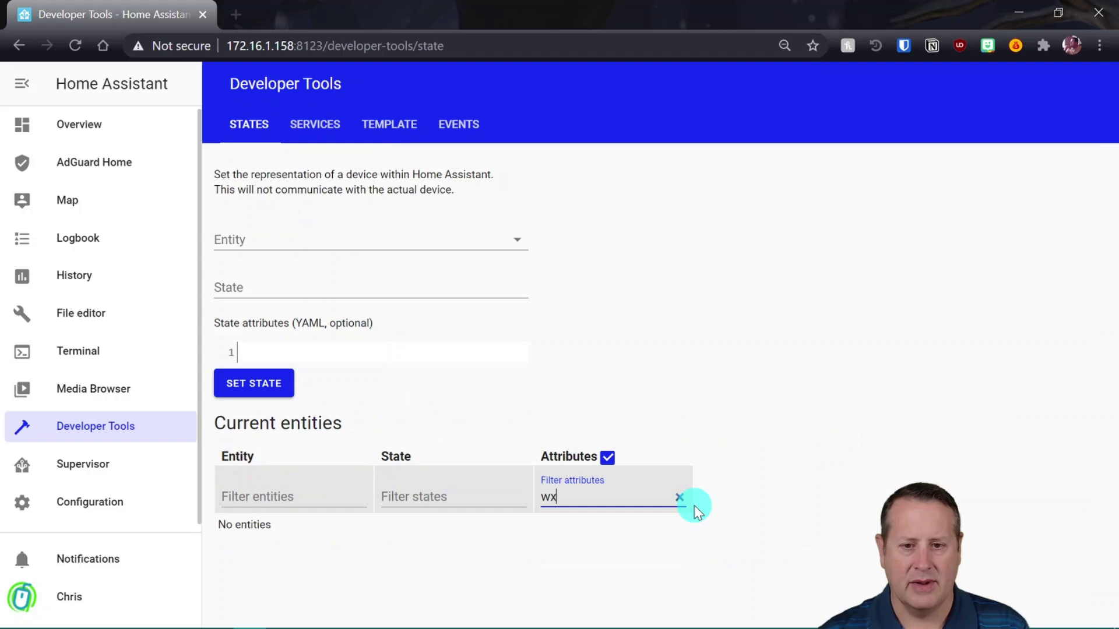
key(BackSpace)
text(e)
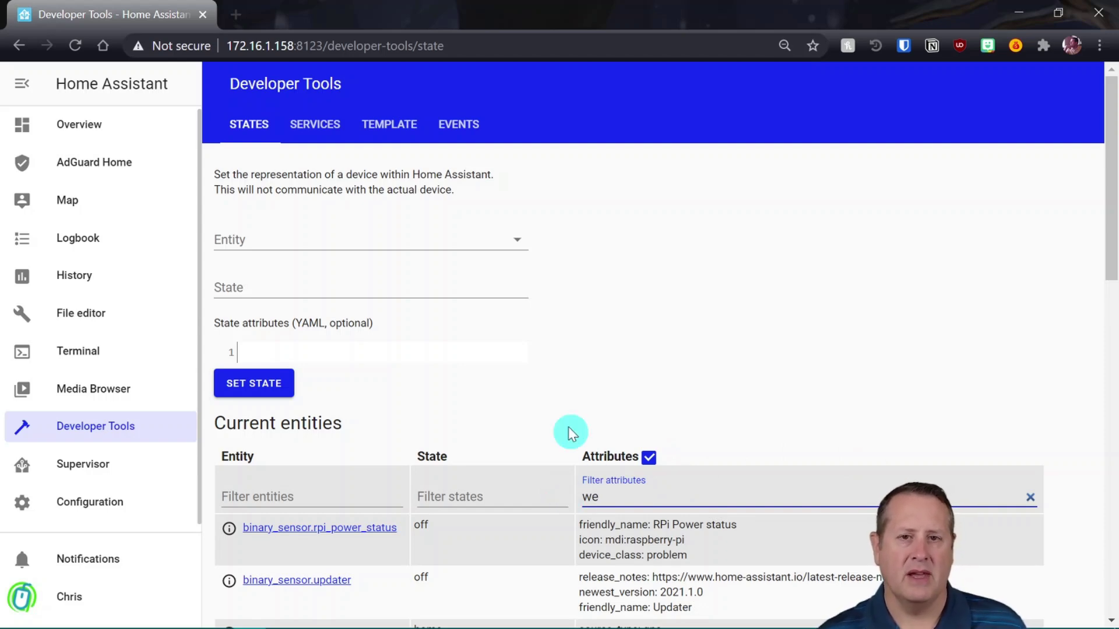
Hide the entity attributes, filter the entities by "rpi", and show the attributes again
click(649, 458)
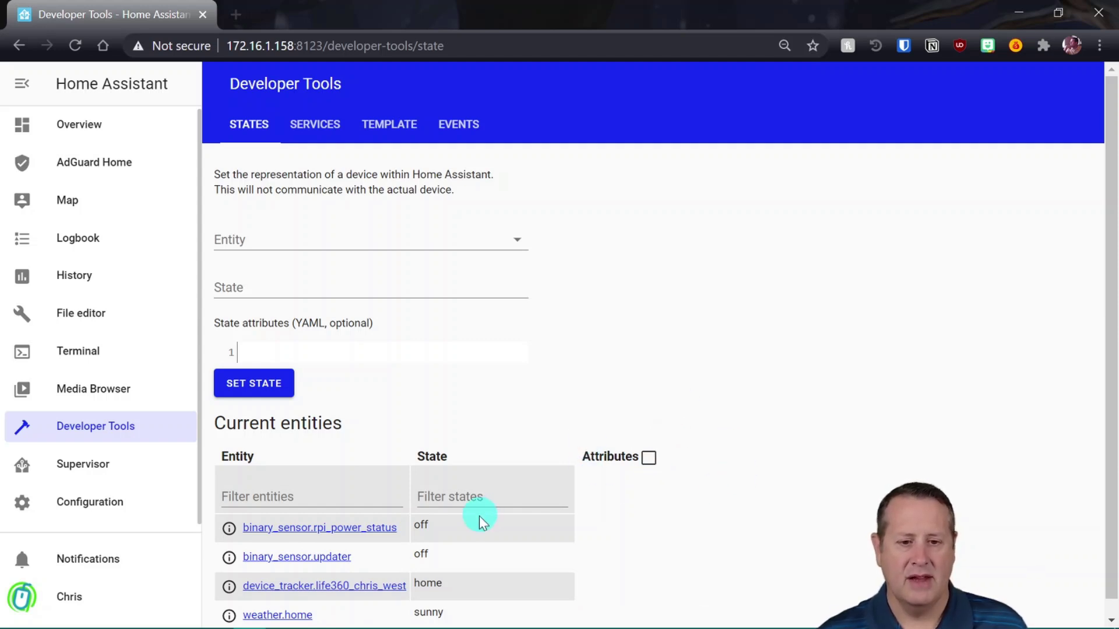
scroll(443, 514, down, 1)
click(305, 480)
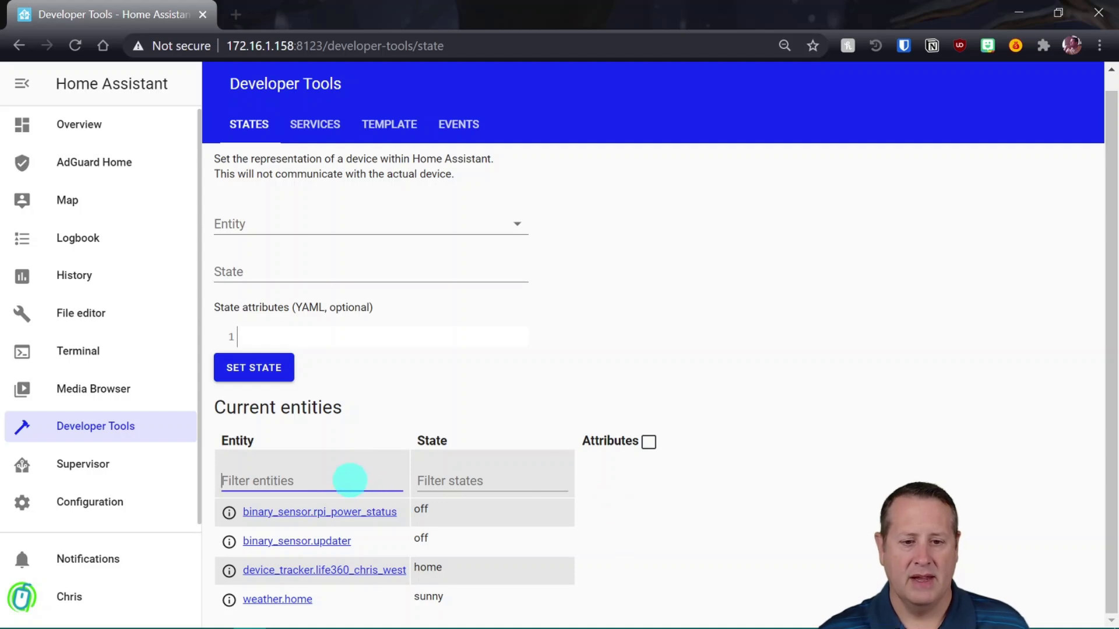
text(rpi)
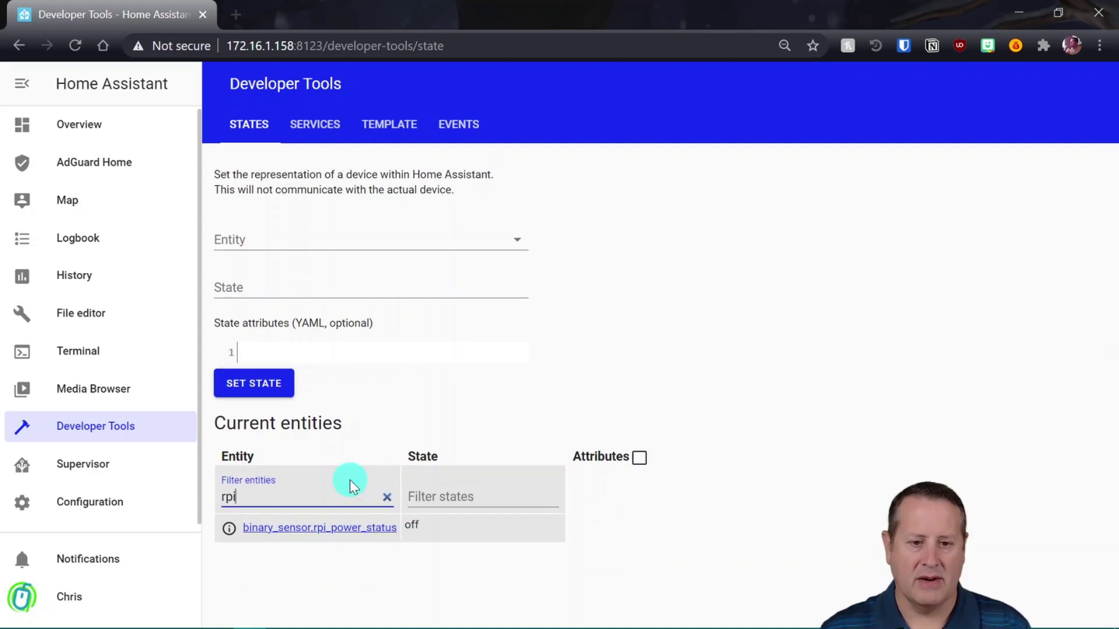
click(639, 458)
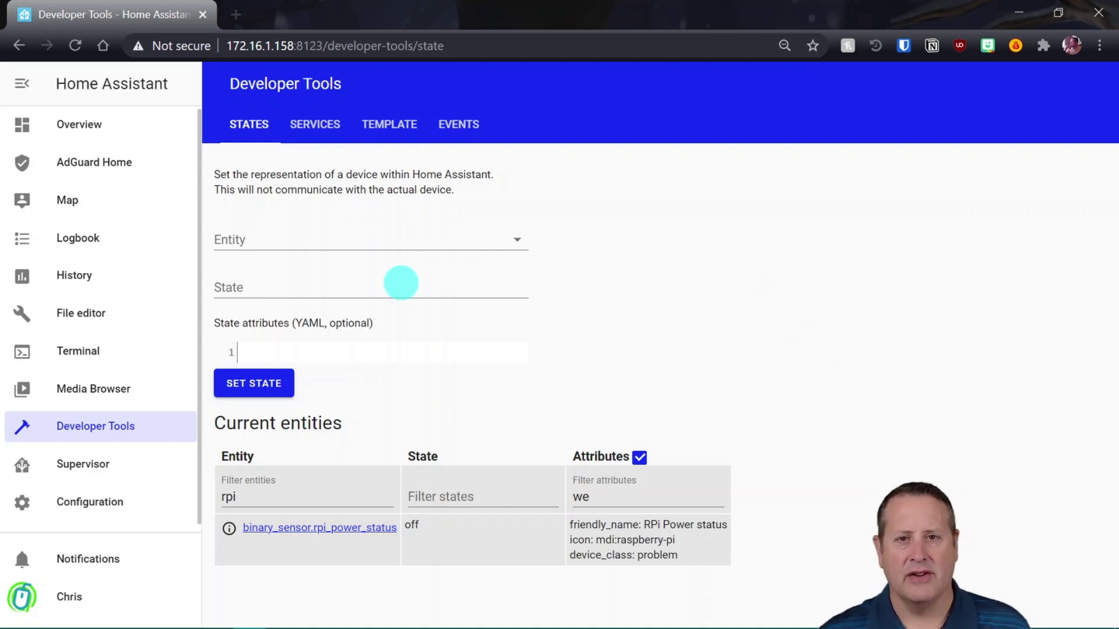
mouse_move(313, 497)
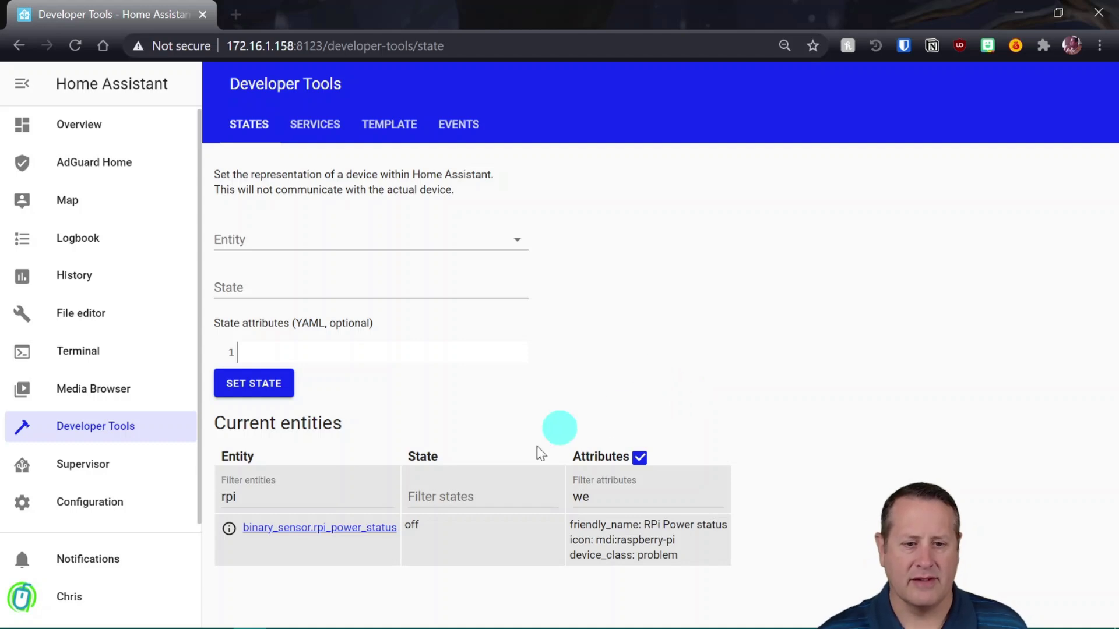
Select the switch.turn_on service in the Services developer tool and check which entities it offers
click(343, 140)
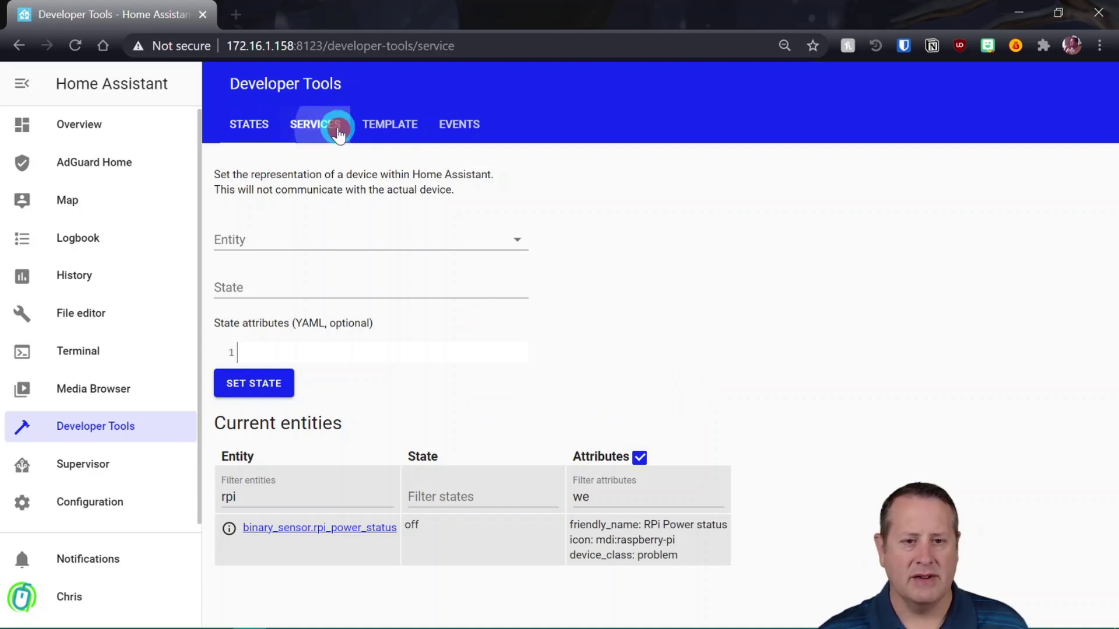
click(344, 233)
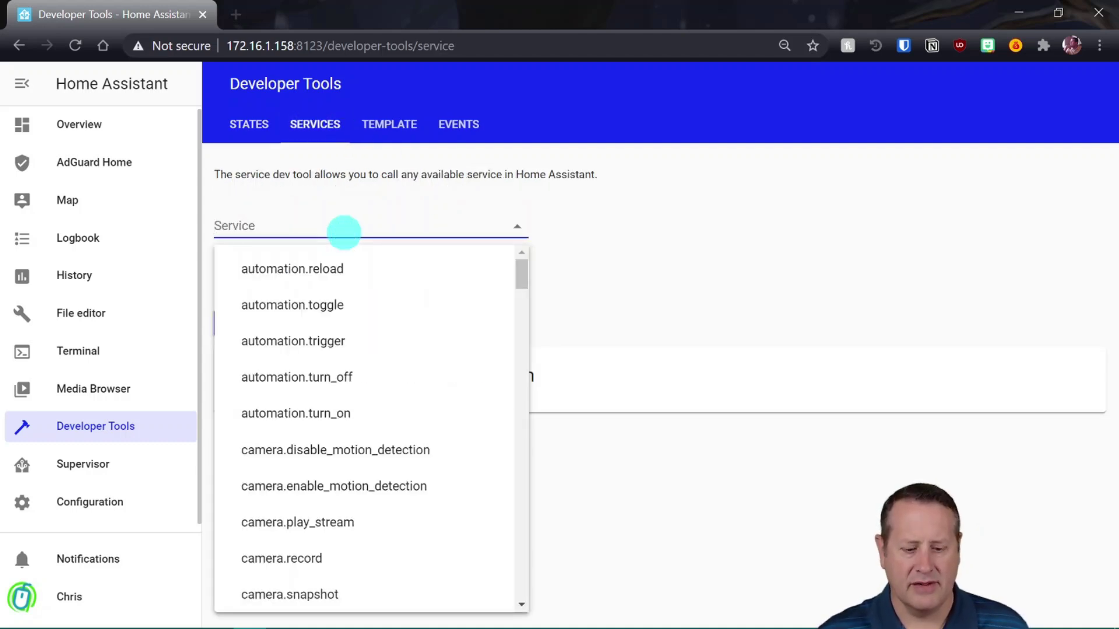
text(sw)
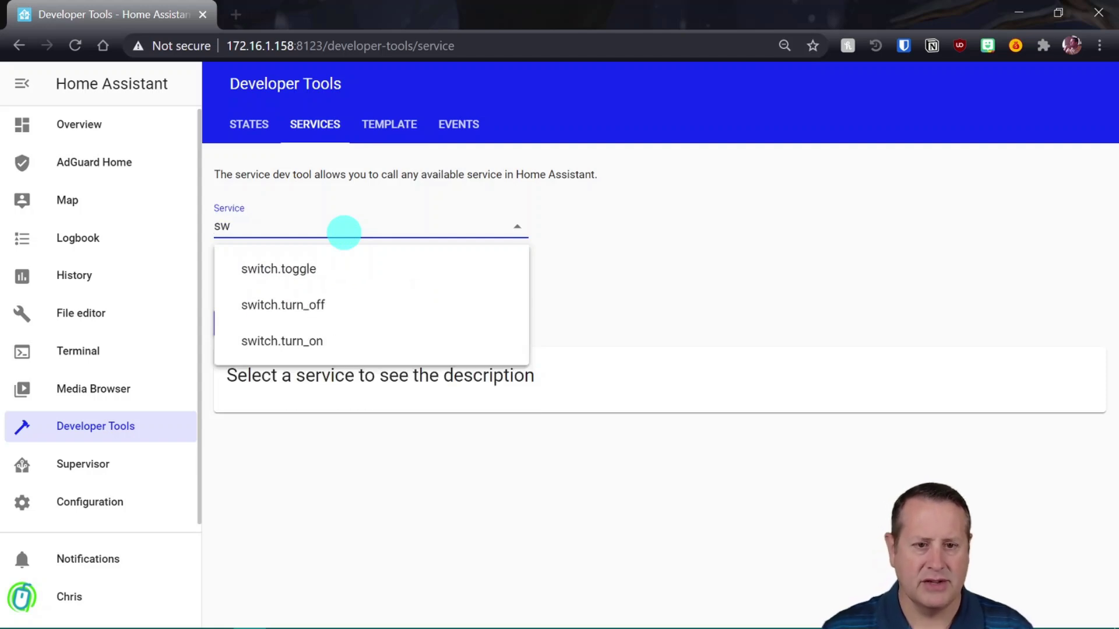
click(358, 344)
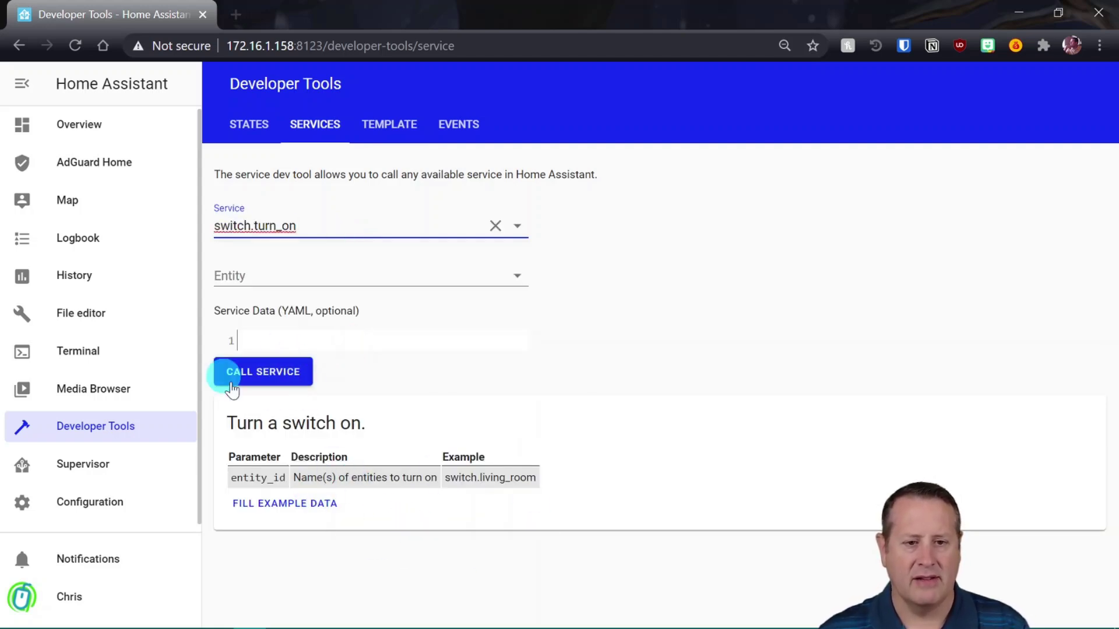
click(481, 273)
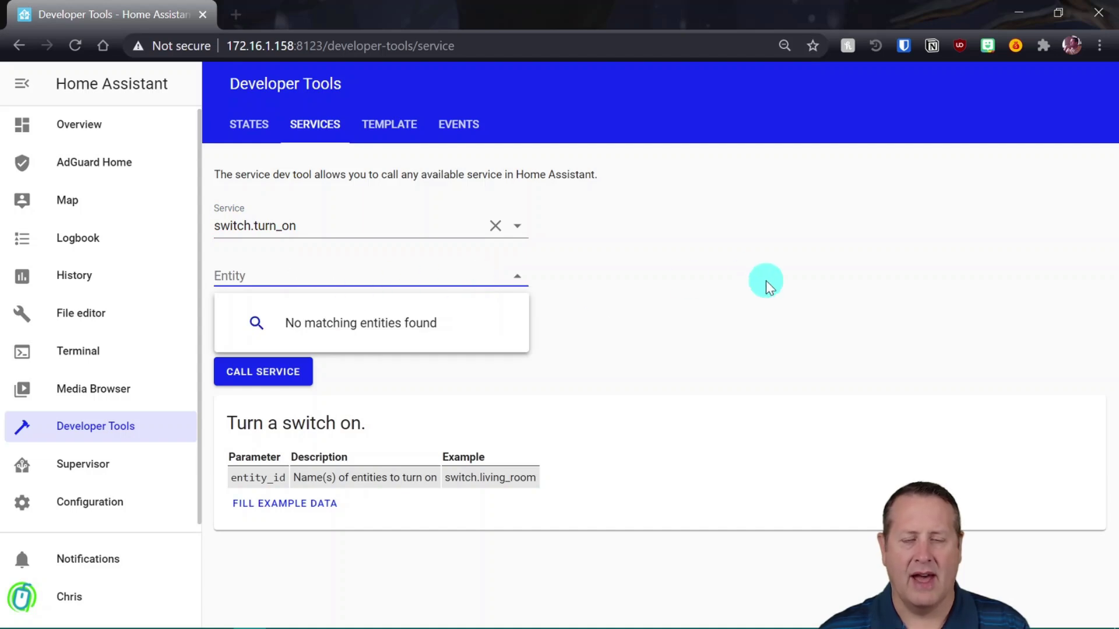
click(733, 287)
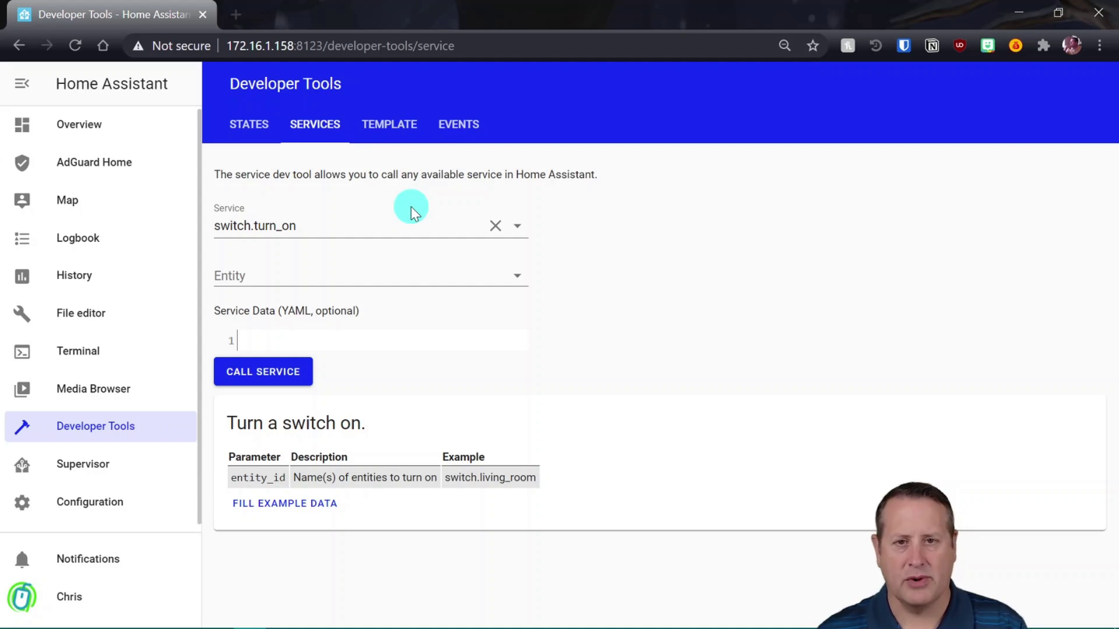
Review the Template editor and the Events page of the developer tools
click(394, 127)
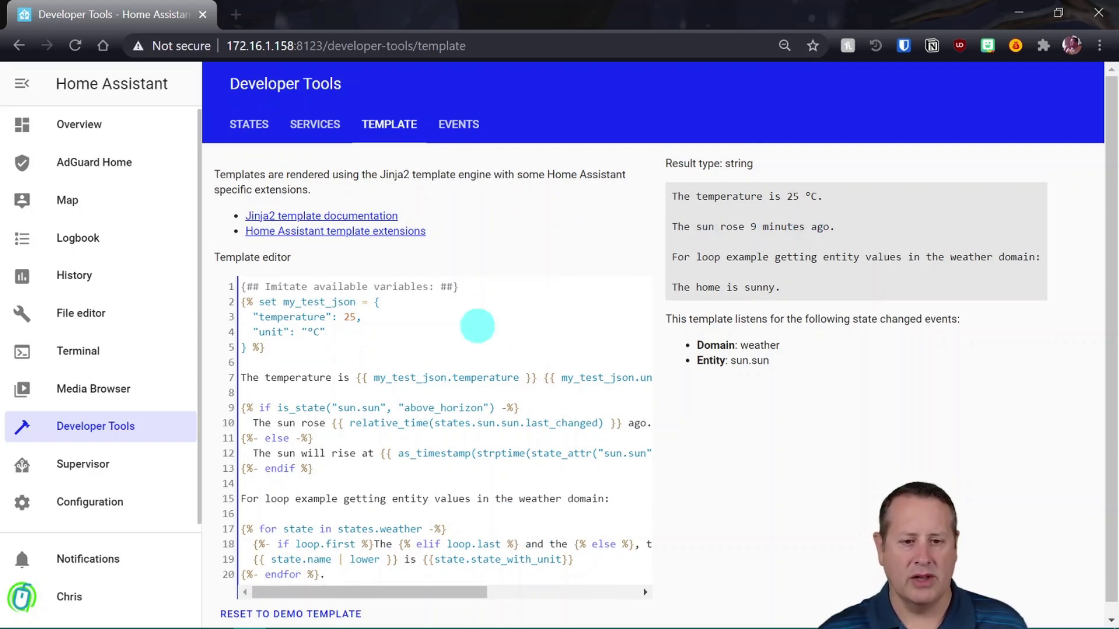
click(459, 125)
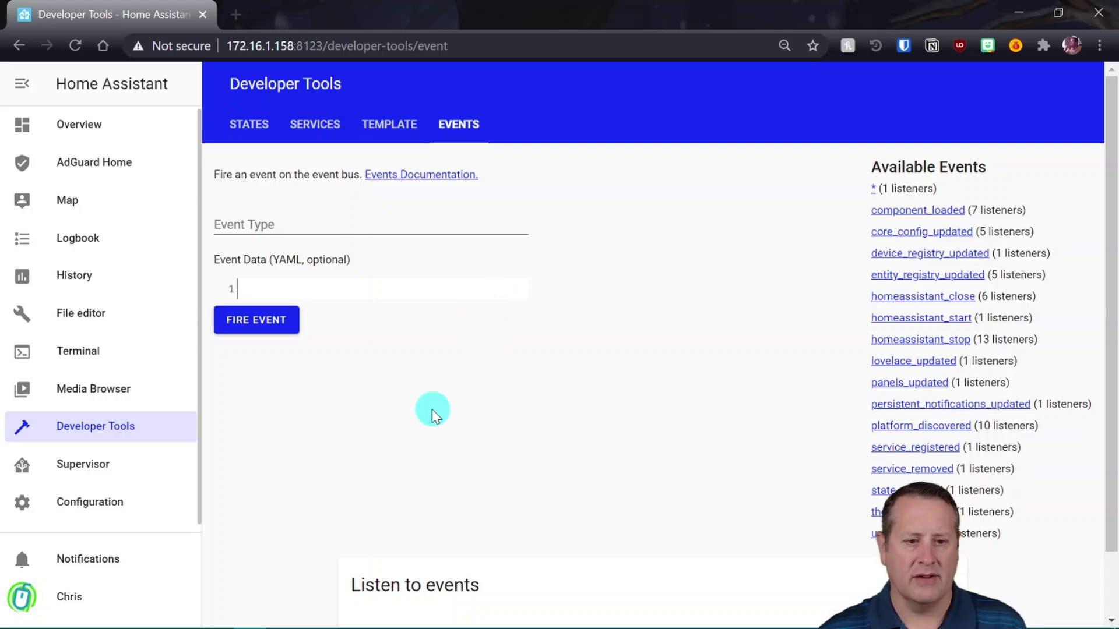
Open the Supervisor and look through its dashboard, Add-on Store, Snapshots and System pages
click(102, 461)
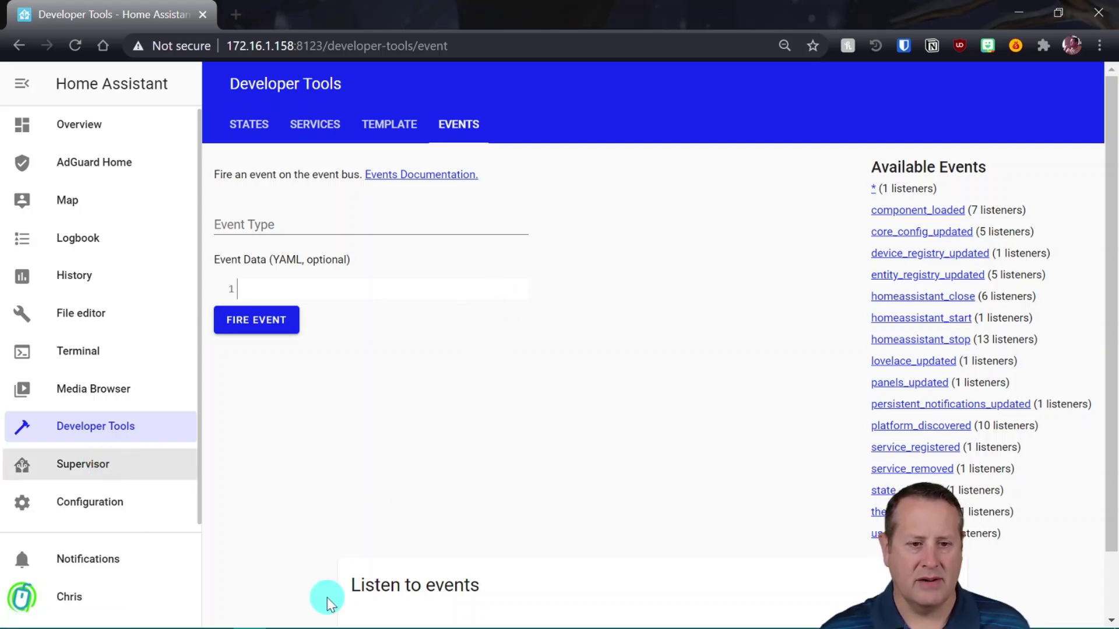
click(100, 472)
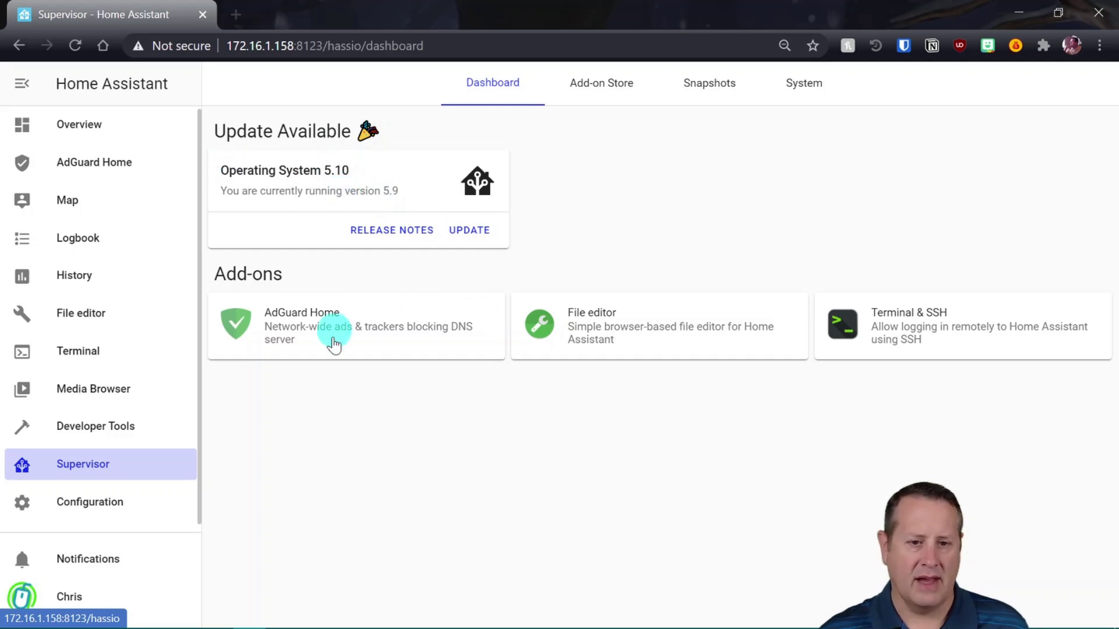
click(599, 87)
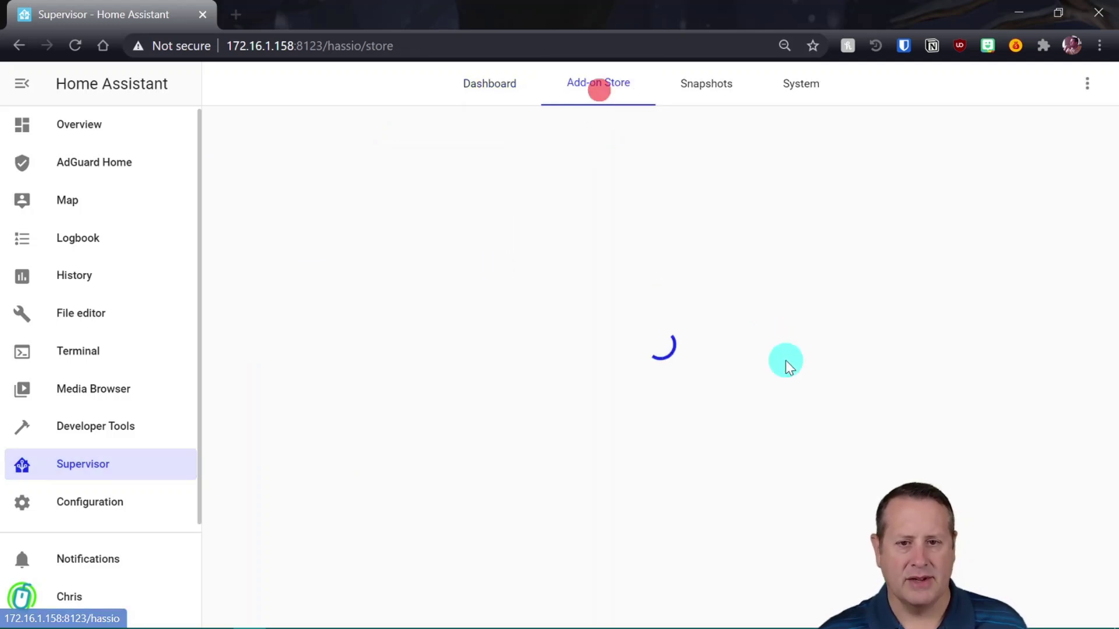
click(701, 96)
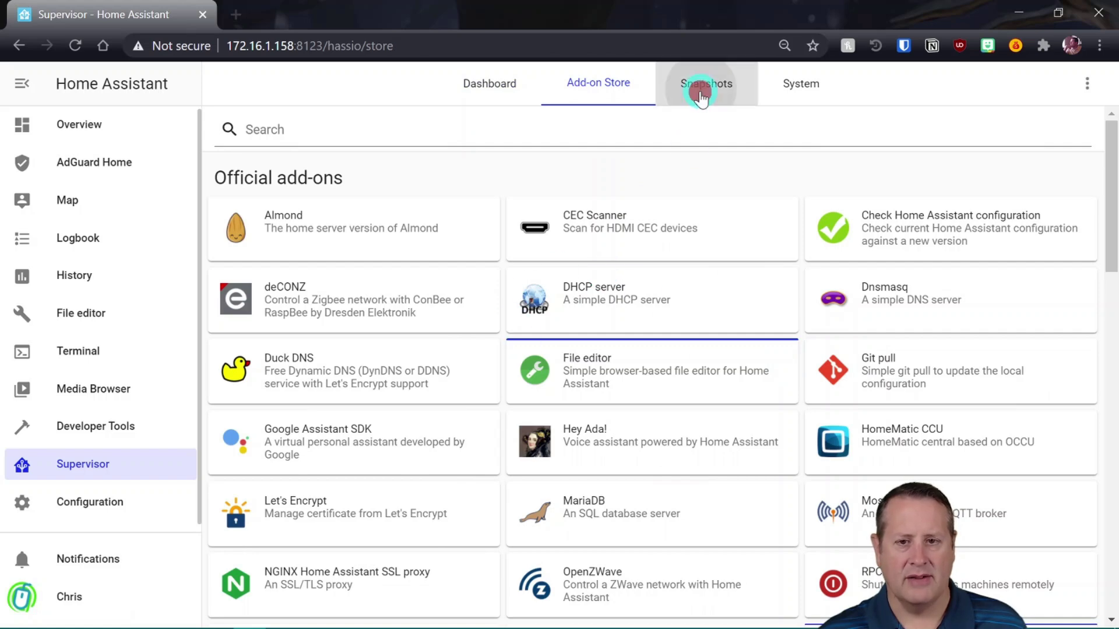
click(796, 94)
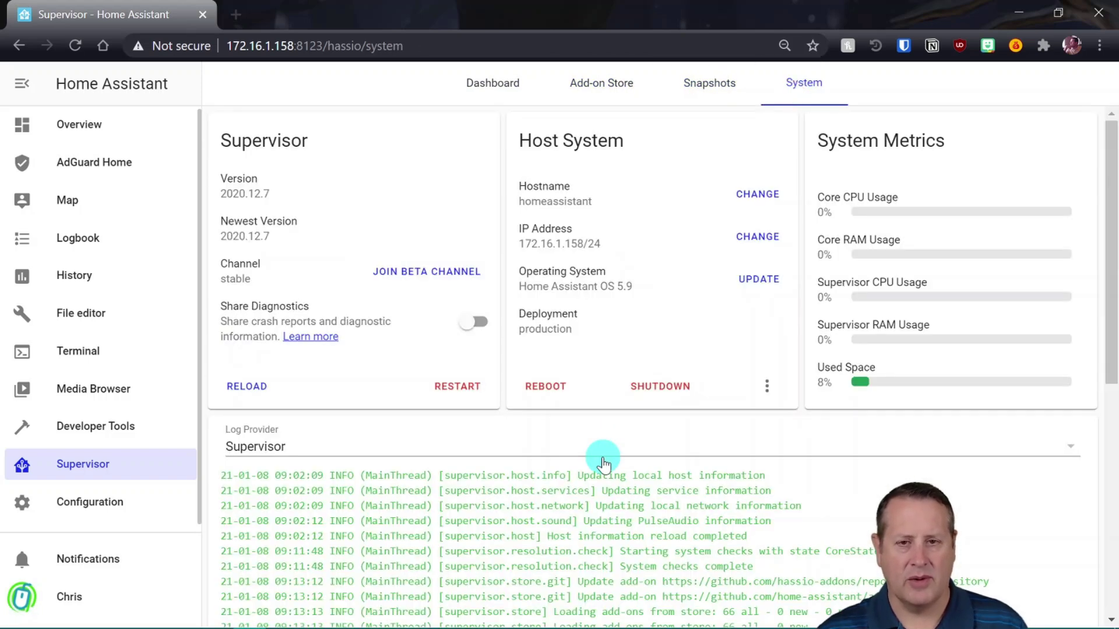
Open the Home Assistant configuration and look over its Integrations, Devices and Areas pages
click(96, 505)
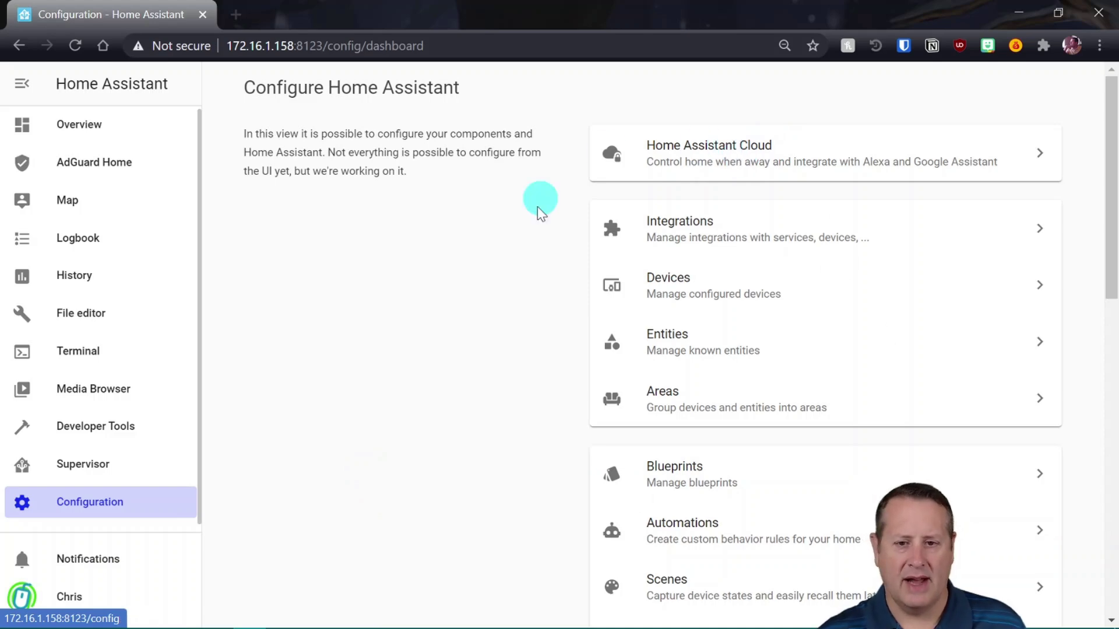
click(702, 235)
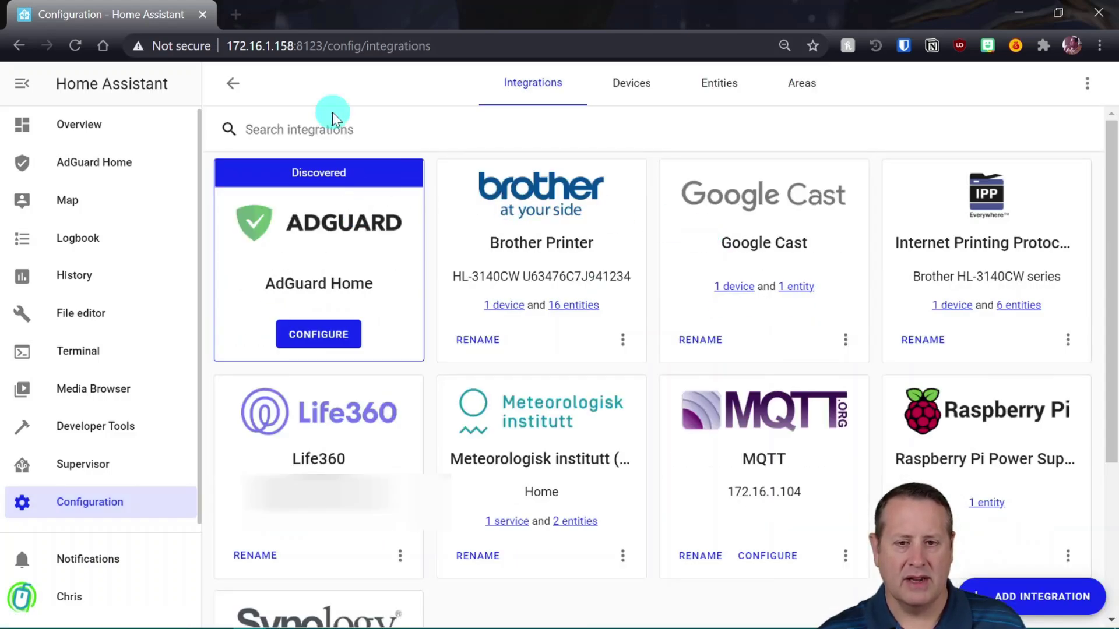
click(231, 82)
click(687, 300)
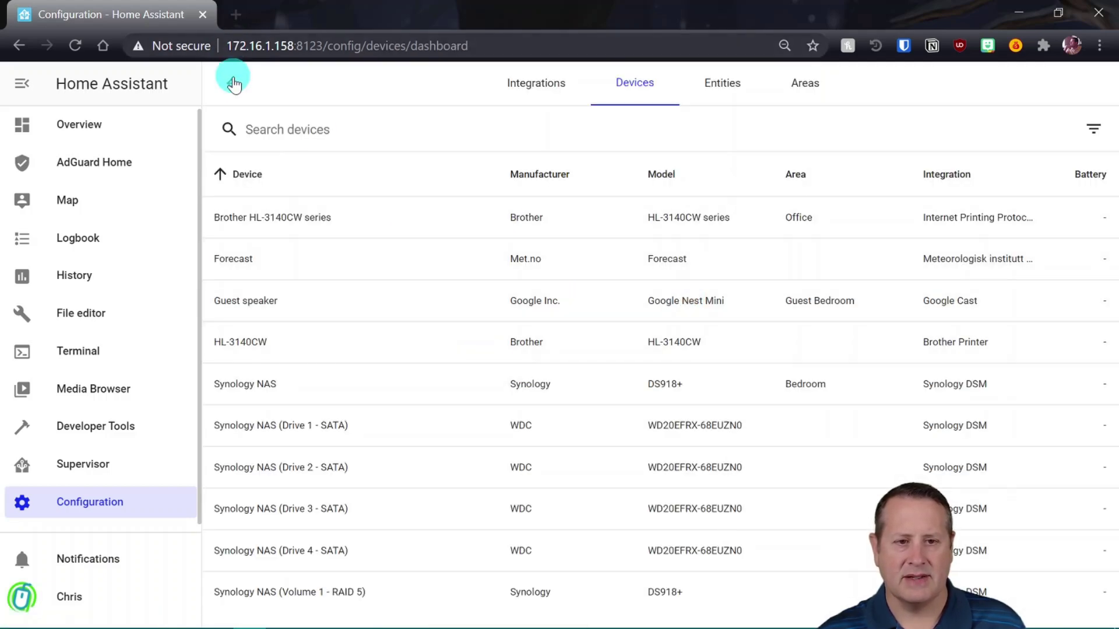
click(232, 83)
scroll(708, 347, down, 2)
click(682, 310)
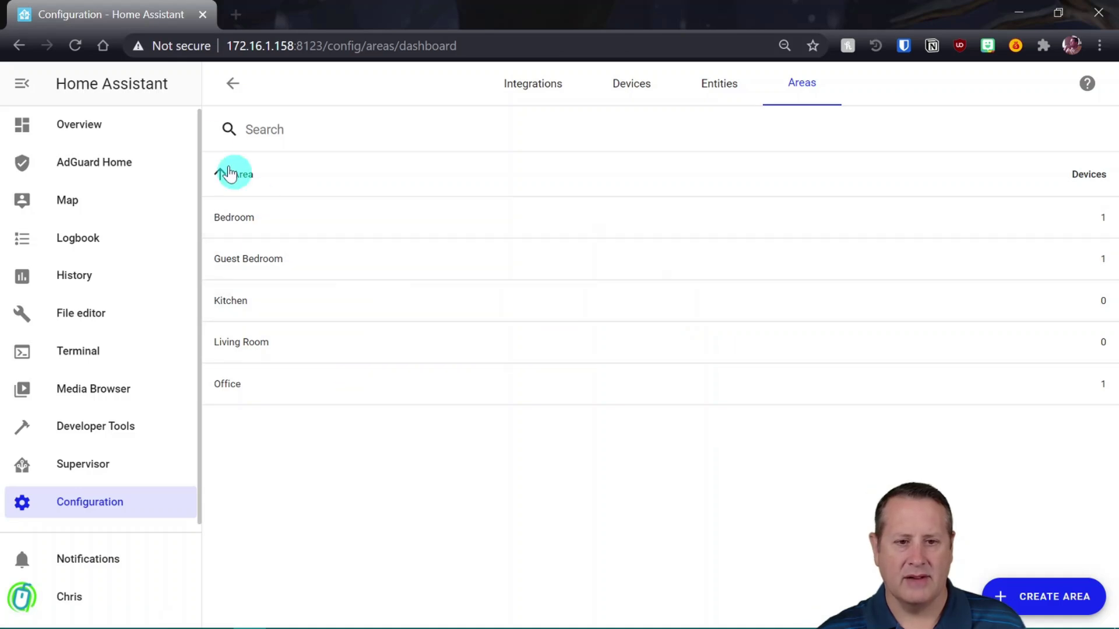
Return to the configuration overview and review the remaining categories, from Blueprints down to Customizations
click(231, 84)
scroll(554, 388, down, 3)
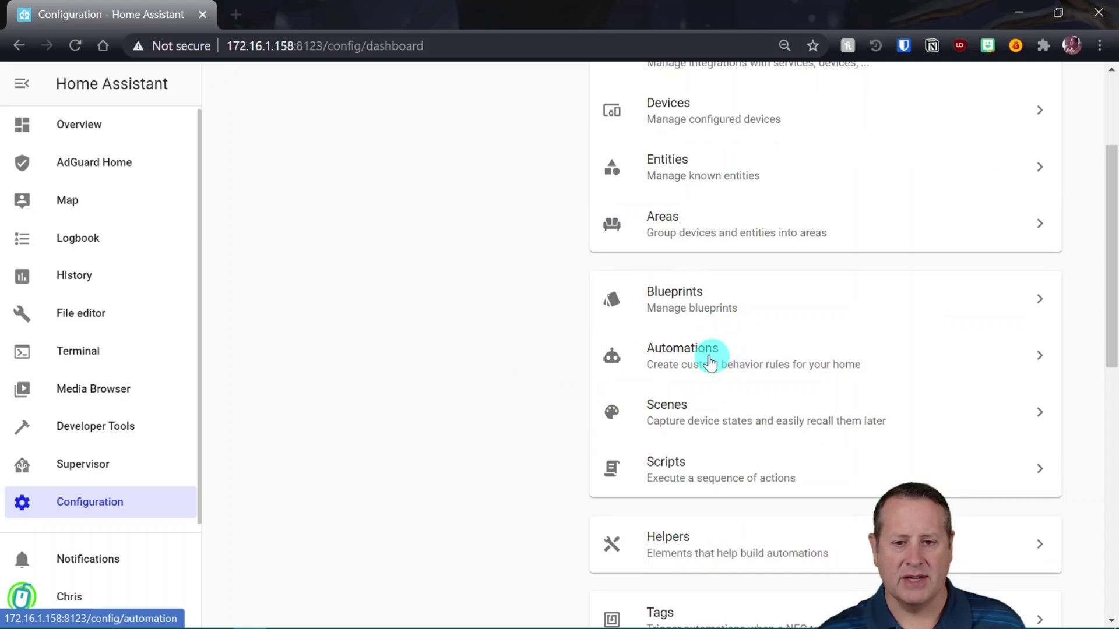
scroll(590, 455, down, 5)
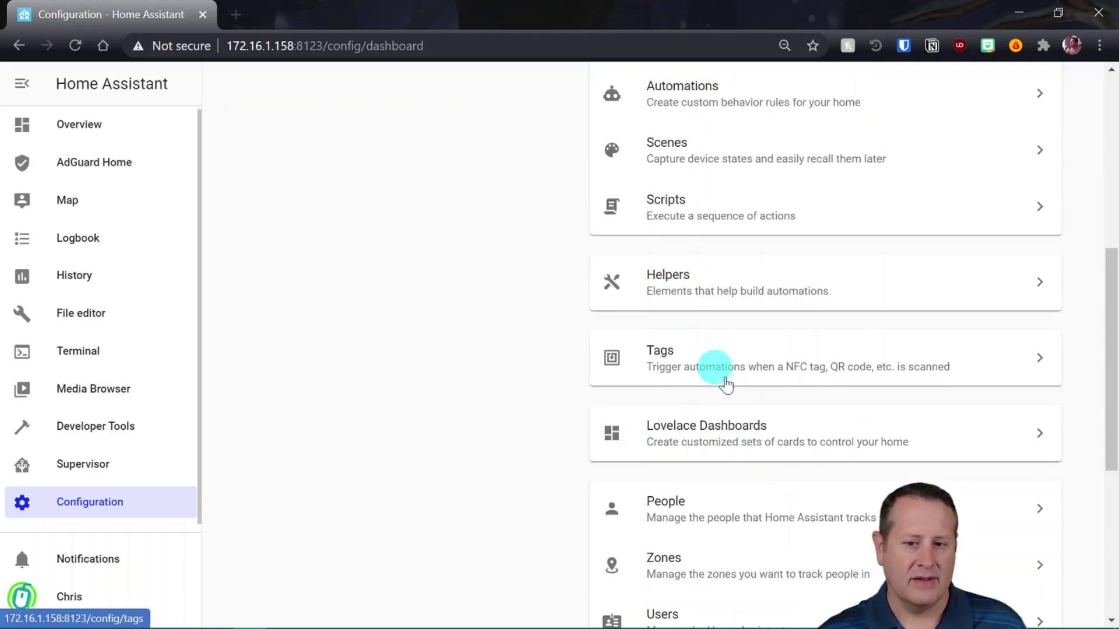
scroll(757, 431, down, 3)
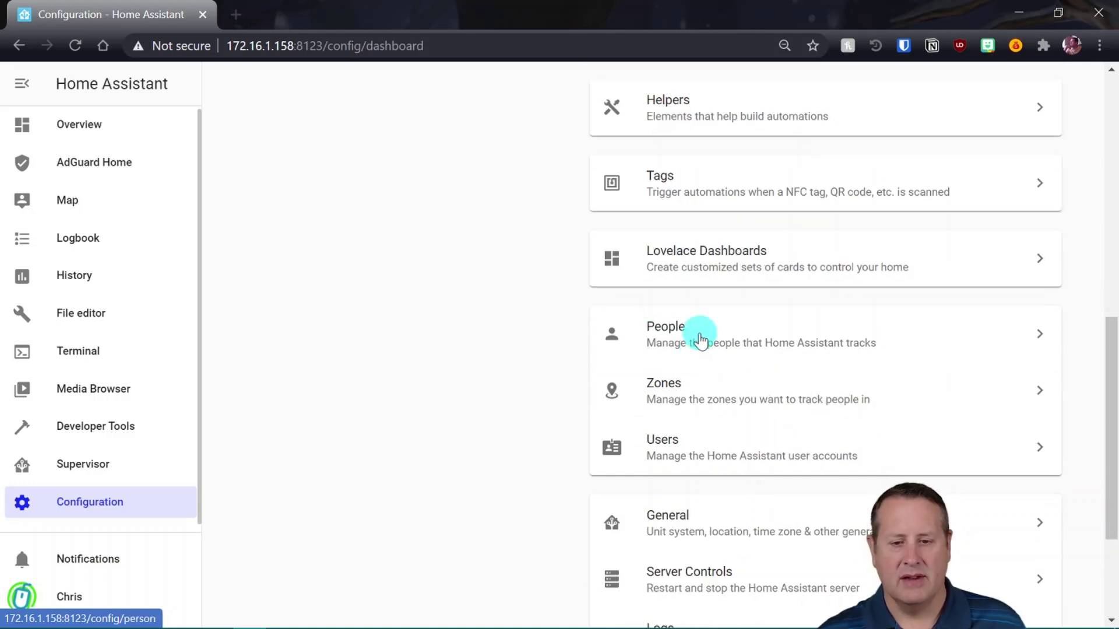
scroll(641, 431, down, 3)
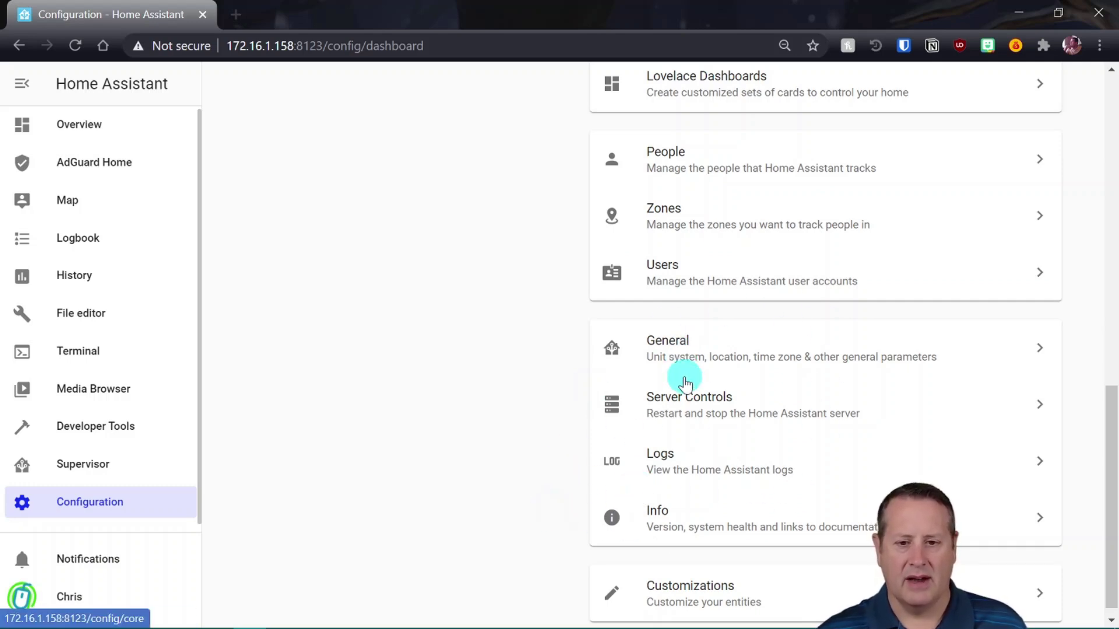
Run the configuration check in Server Controls and review the server management and YAML configuration reloading options
click(690, 408)
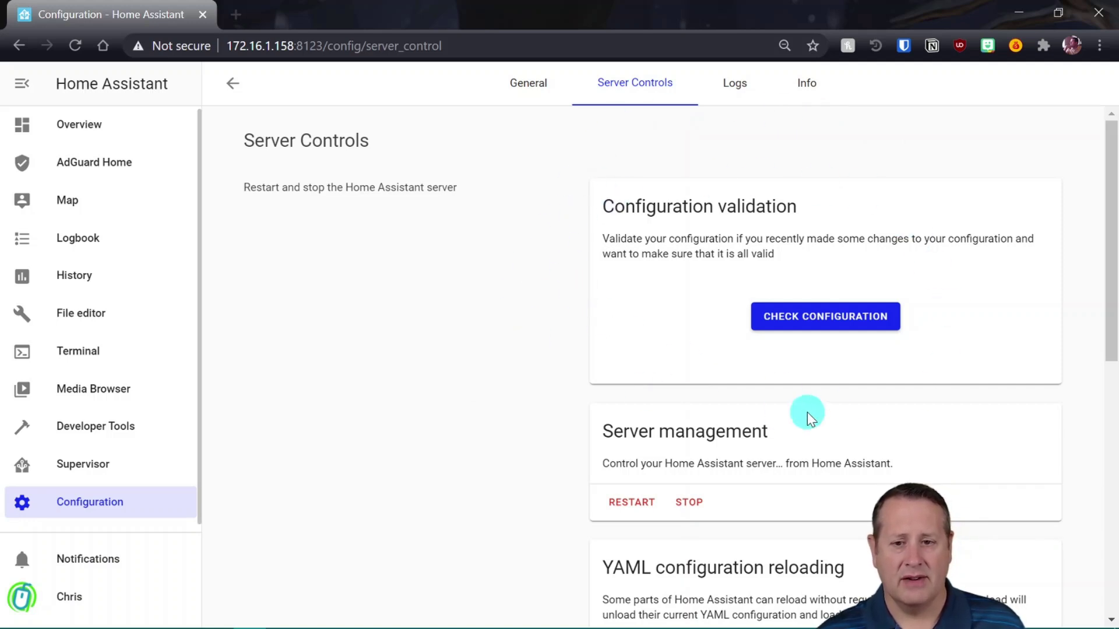
click(849, 315)
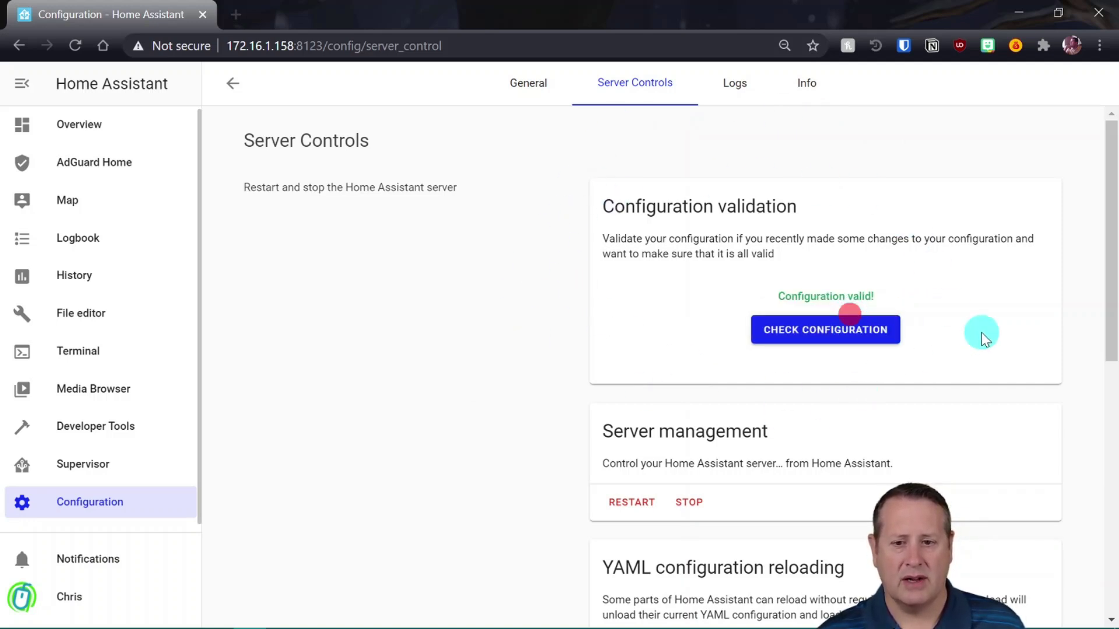
scroll(531, 338, down, 3)
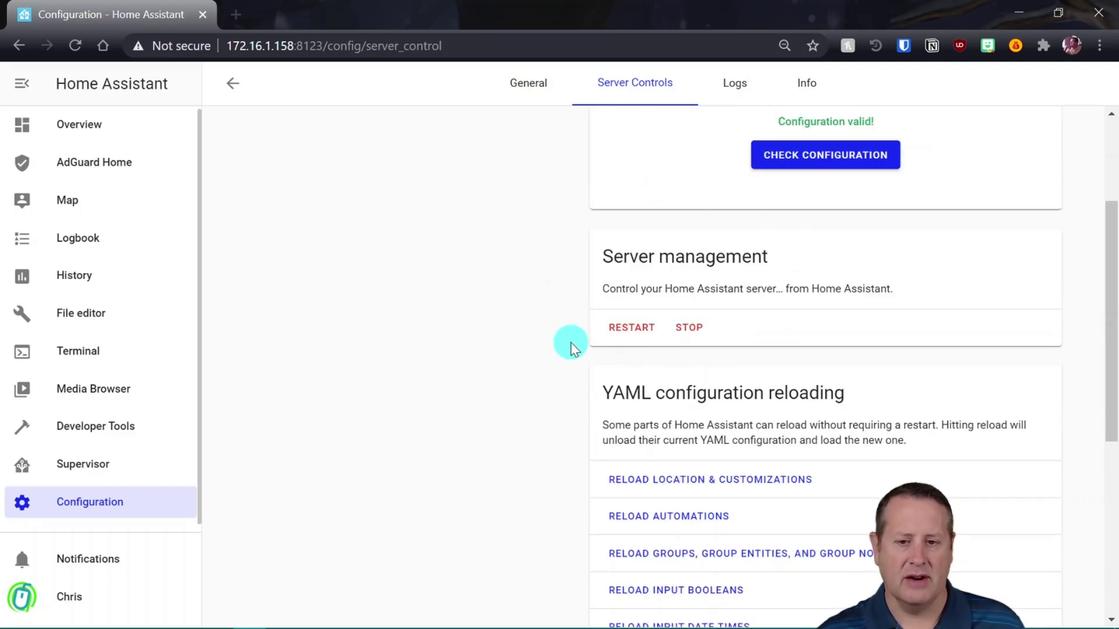
scroll(571, 344, down, 3)
scroll(604, 267, down, 3)
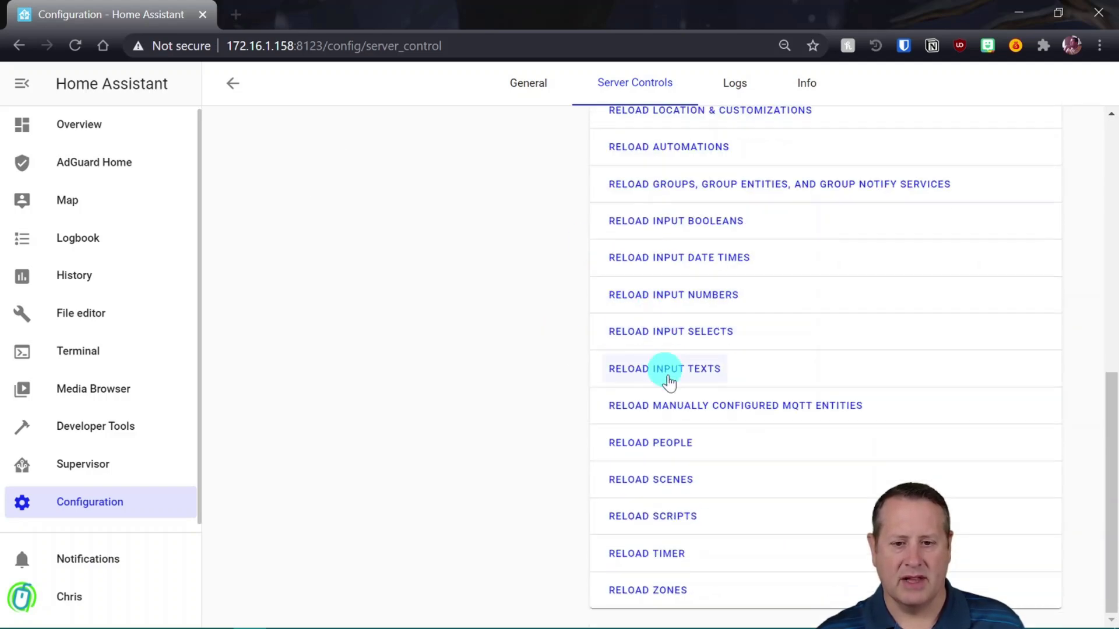
scroll(675, 530, up, 2)
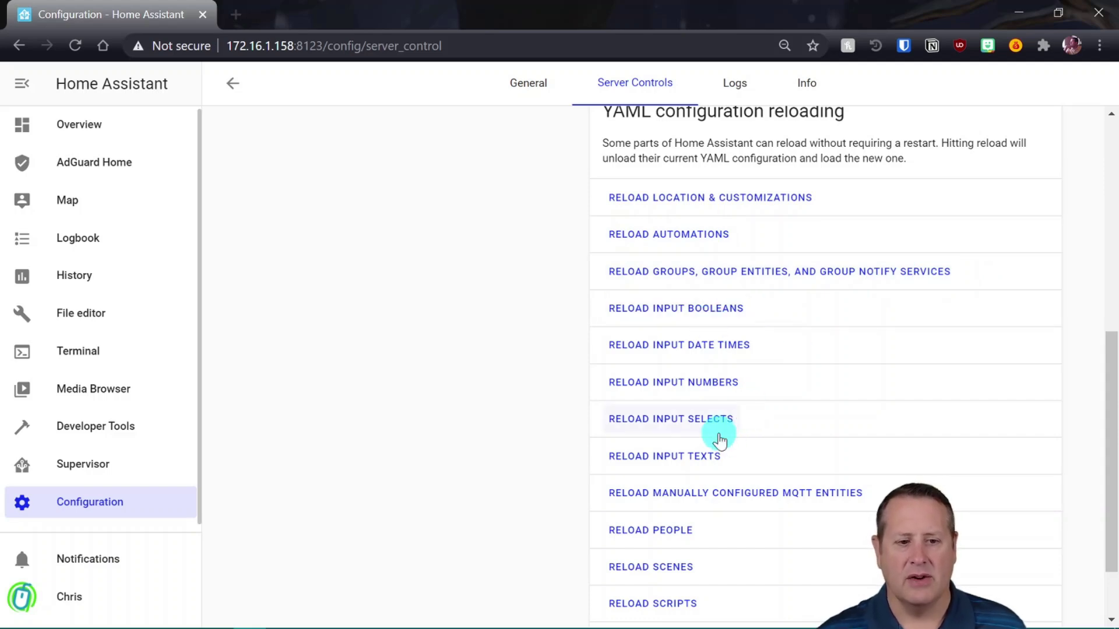
scroll(723, 434, up, 8)
scroll(717, 424, up, 1)
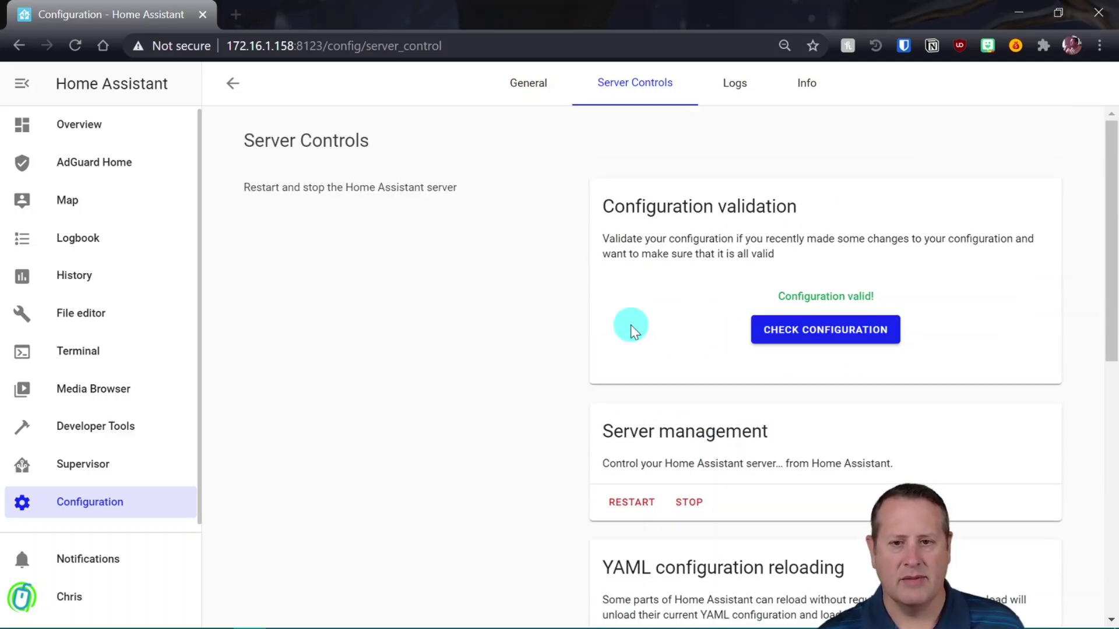
Open the Logs page, load the full Home Assistant log, and refresh both the full log and the log summary
click(736, 96)
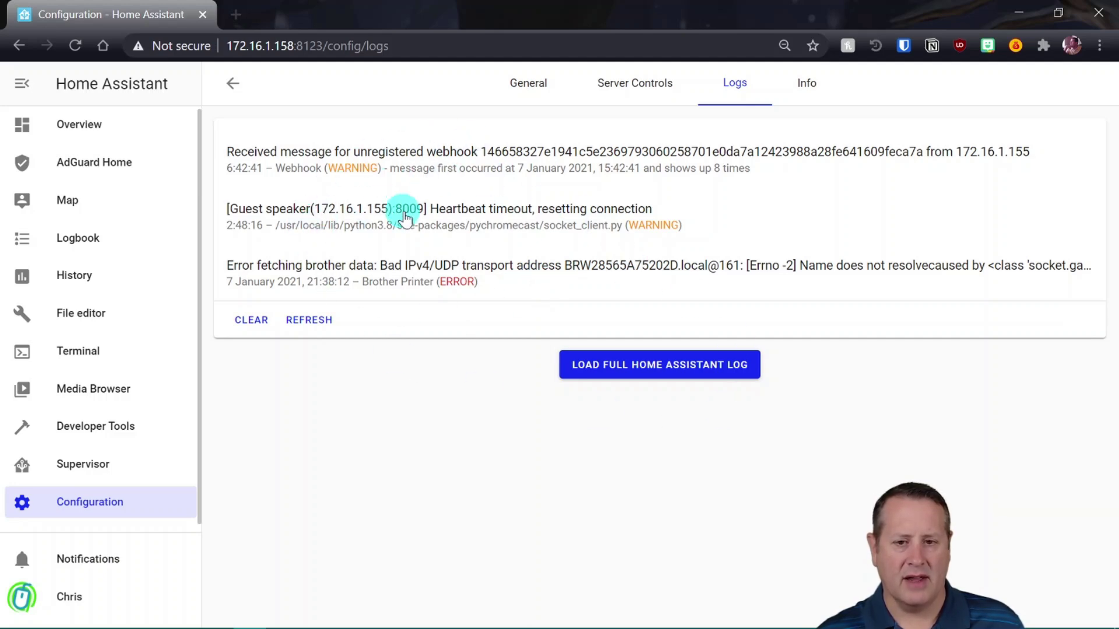
click(644, 367)
scroll(629, 366, down, 1)
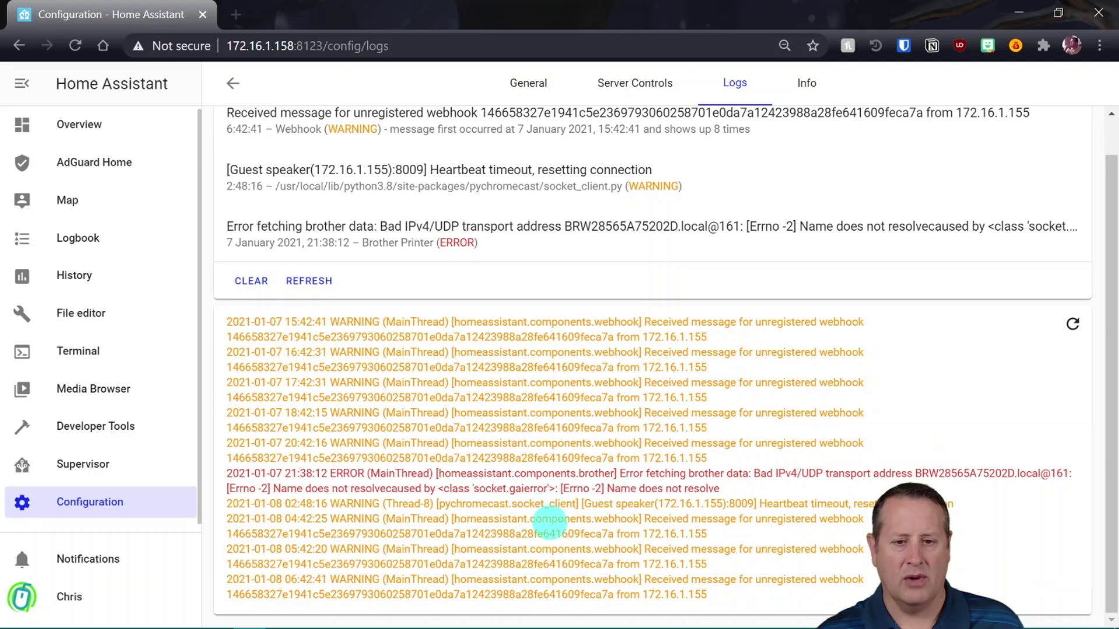
scroll(548, 516, up, 1)
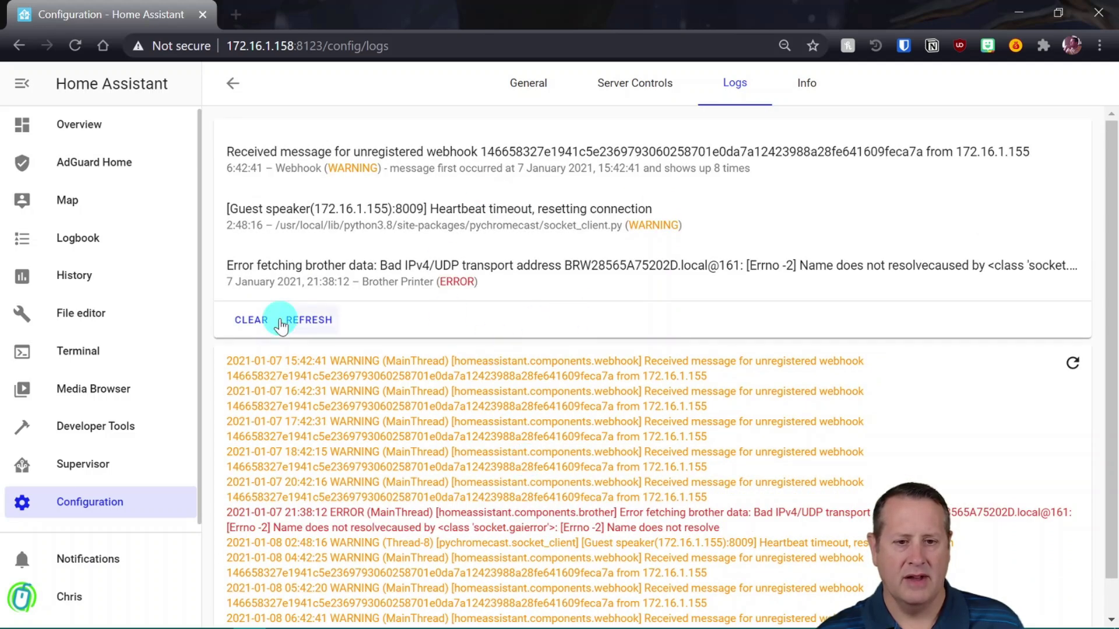
click(1071, 359)
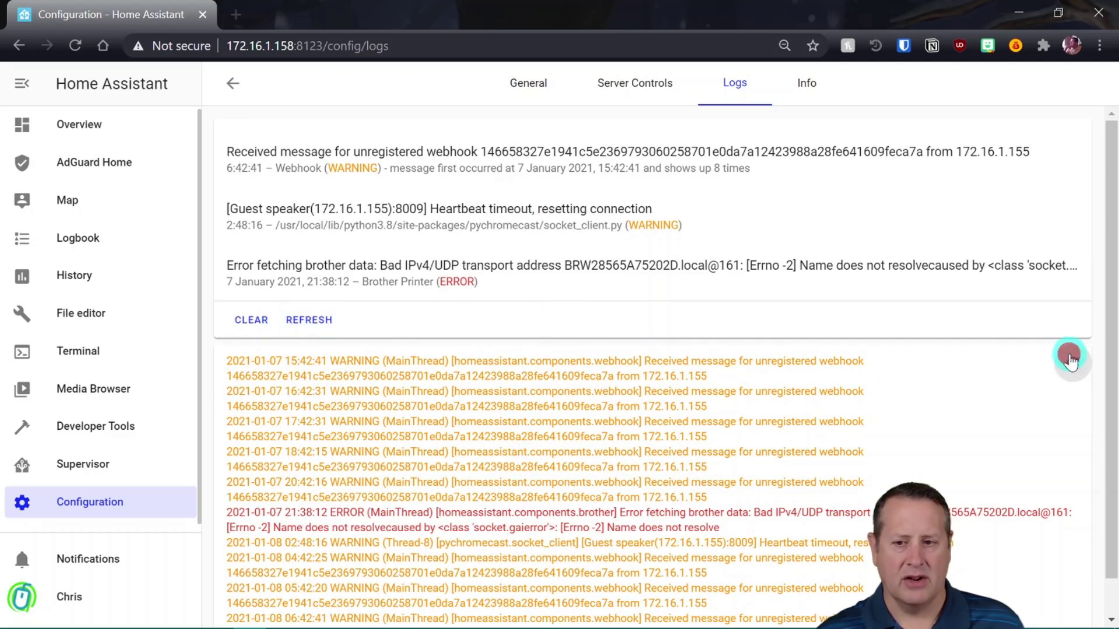
click(321, 319)
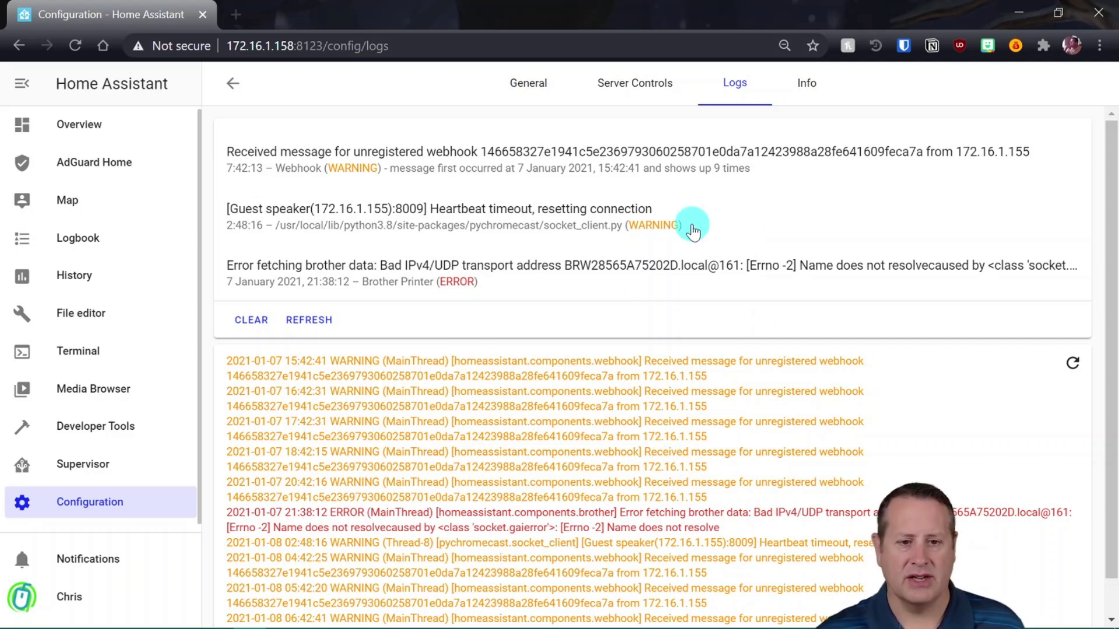
Examine the Info page for the version details, System Health sections and the list of integrations
click(805, 85)
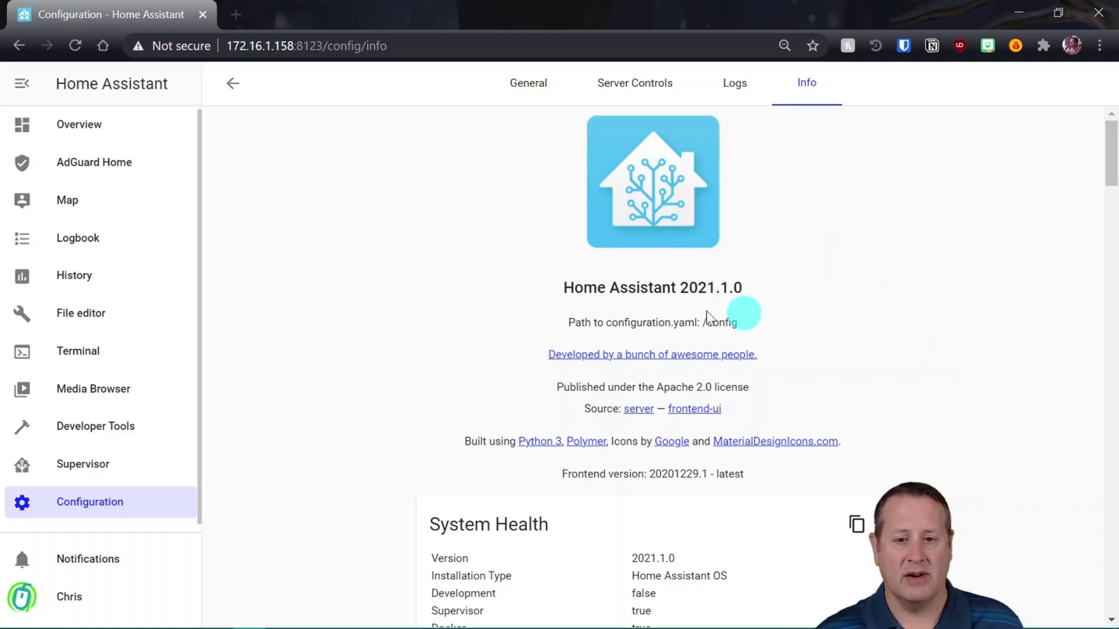
scroll(430, 337, down, 5)
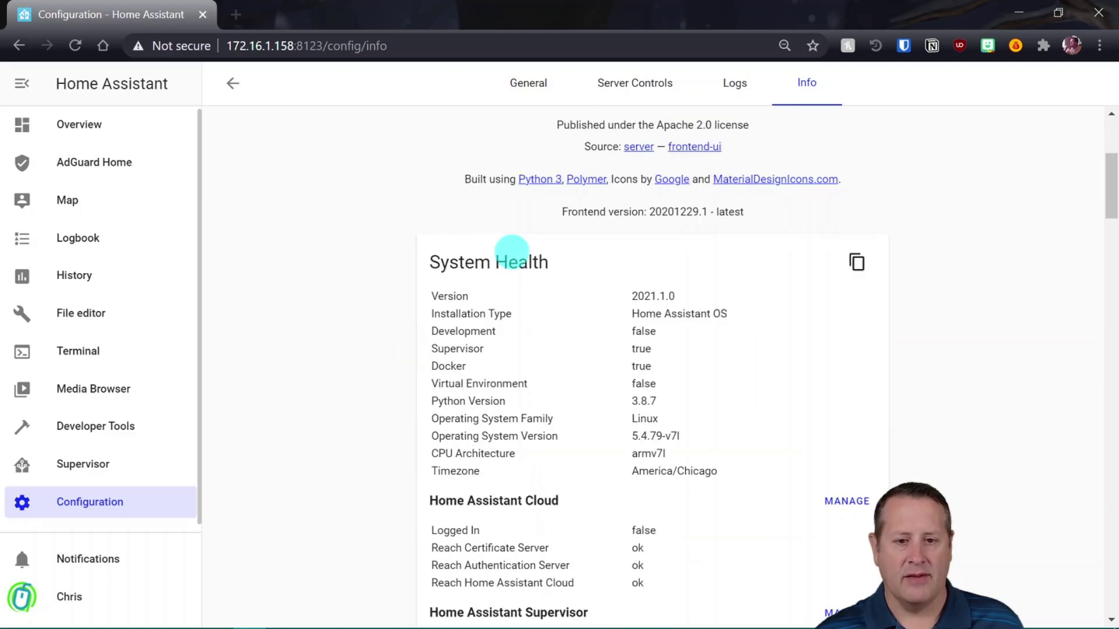
scroll(406, 362, down, 3)
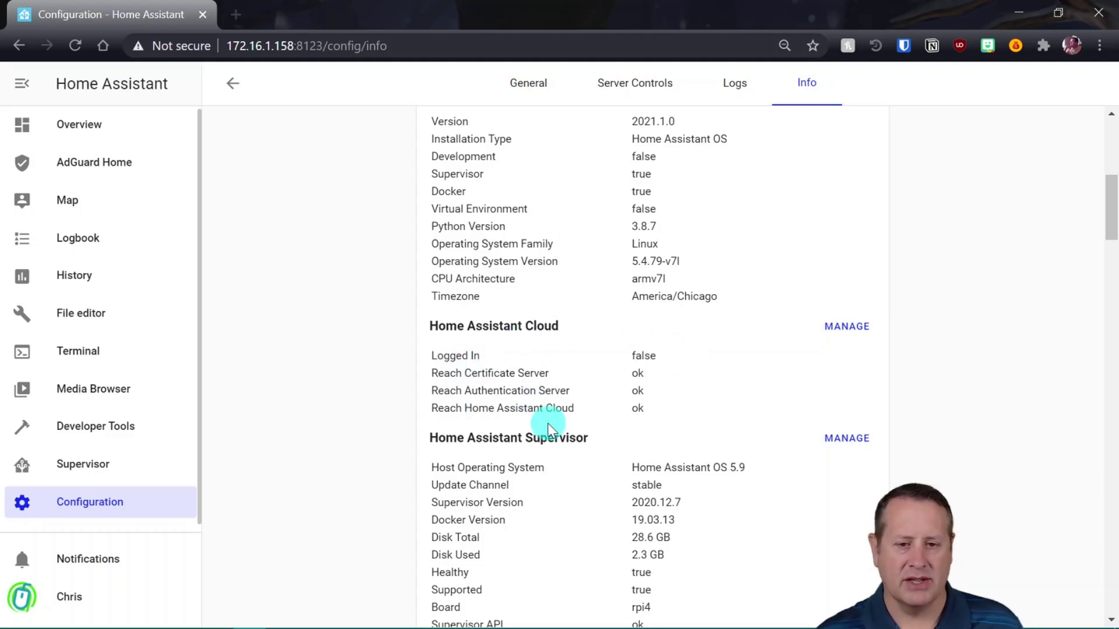
scroll(550, 361, down, 3)
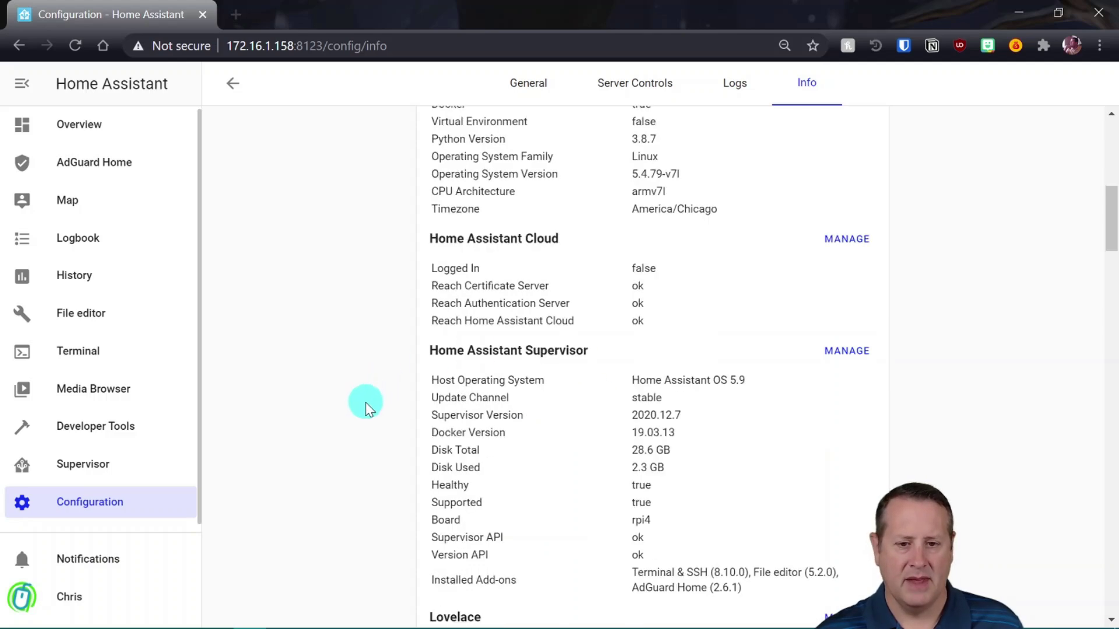
scroll(495, 392, down, 4)
scroll(492, 398, down, 12)
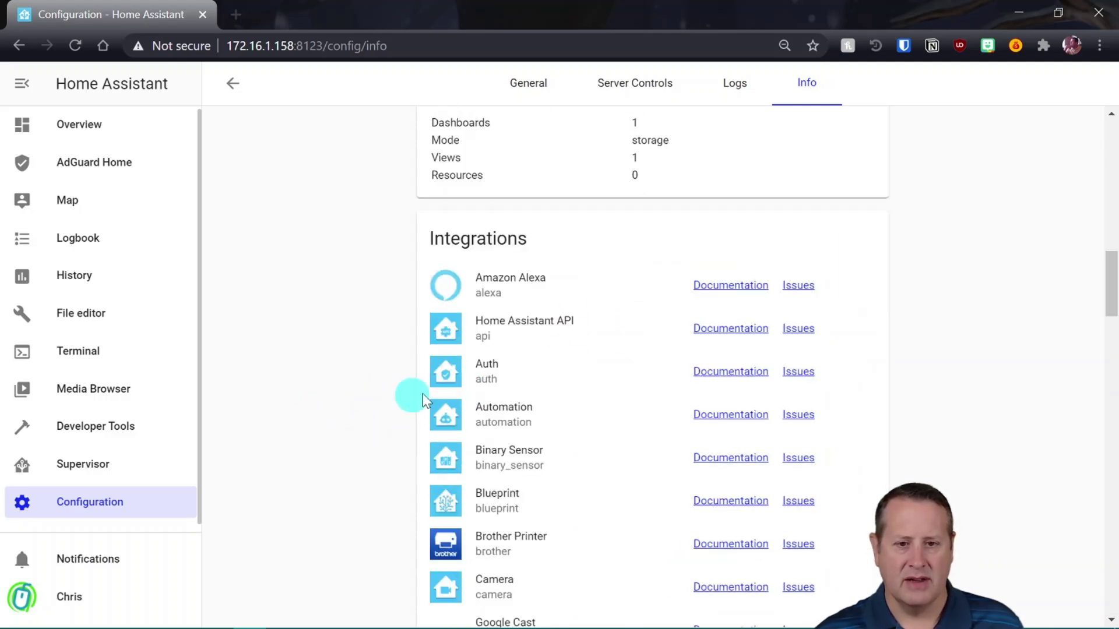
scroll(634, 435, down, 15)
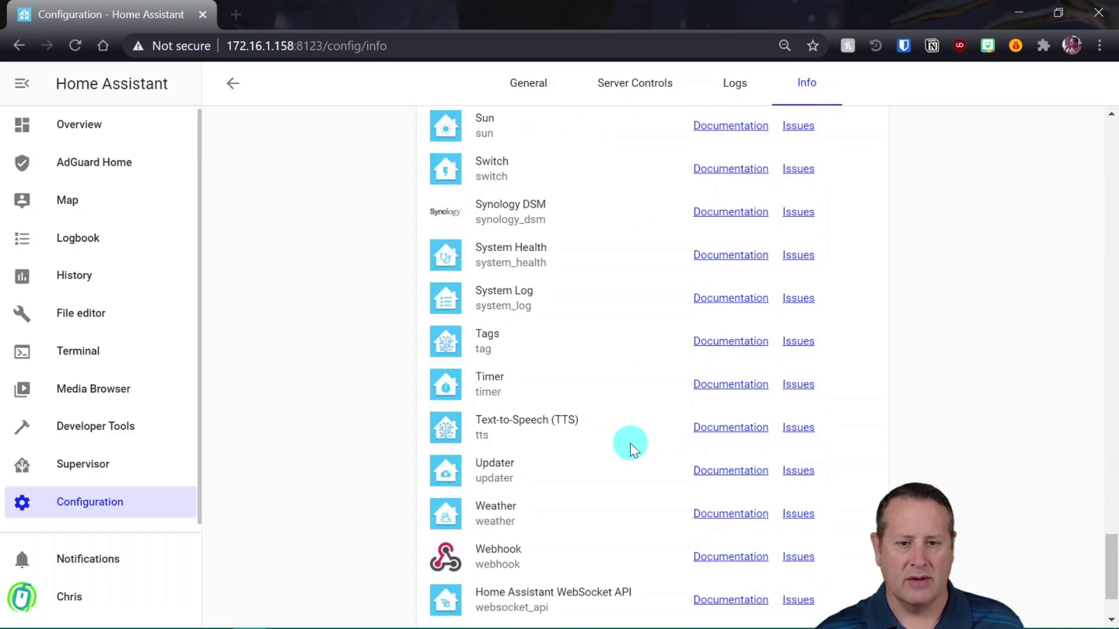
scroll(630, 443, down, 2)
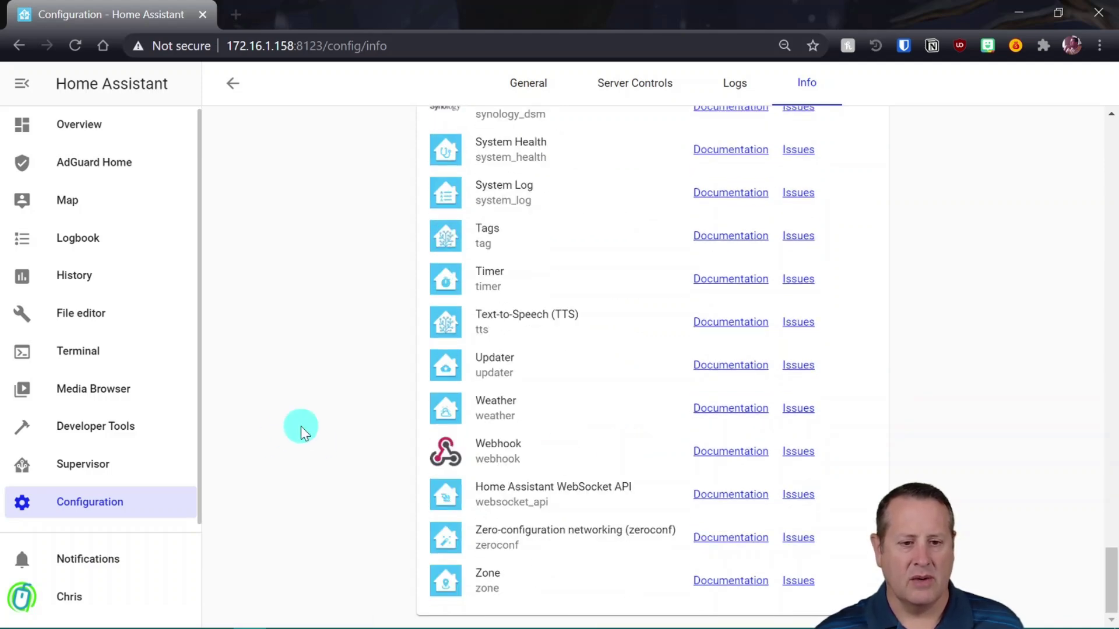
Check the notifications and close them again
click(105, 560)
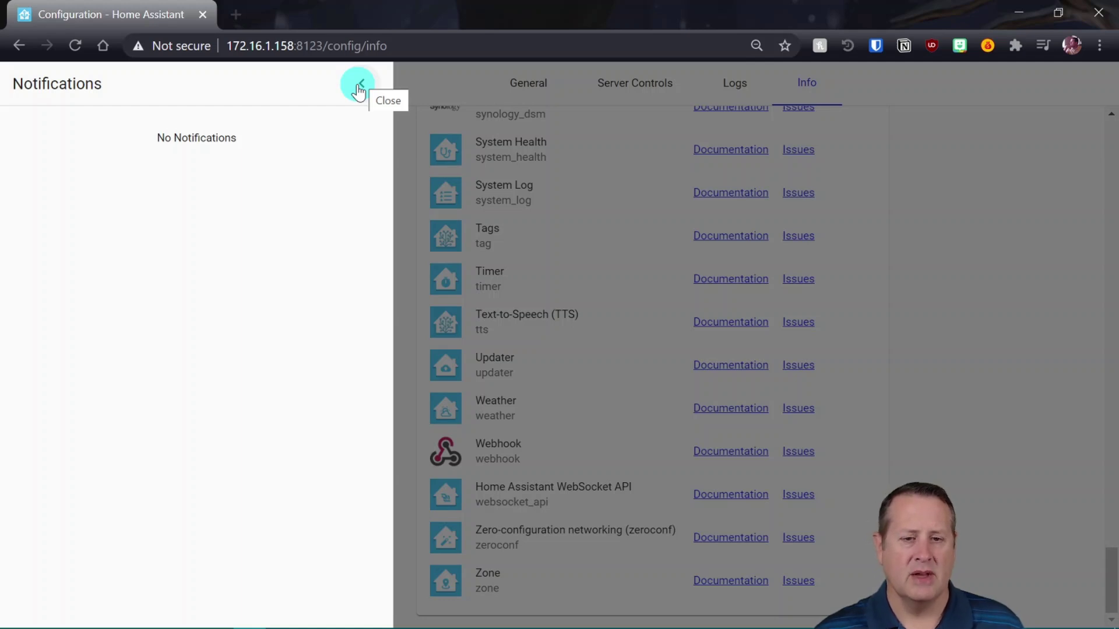
click(358, 87)
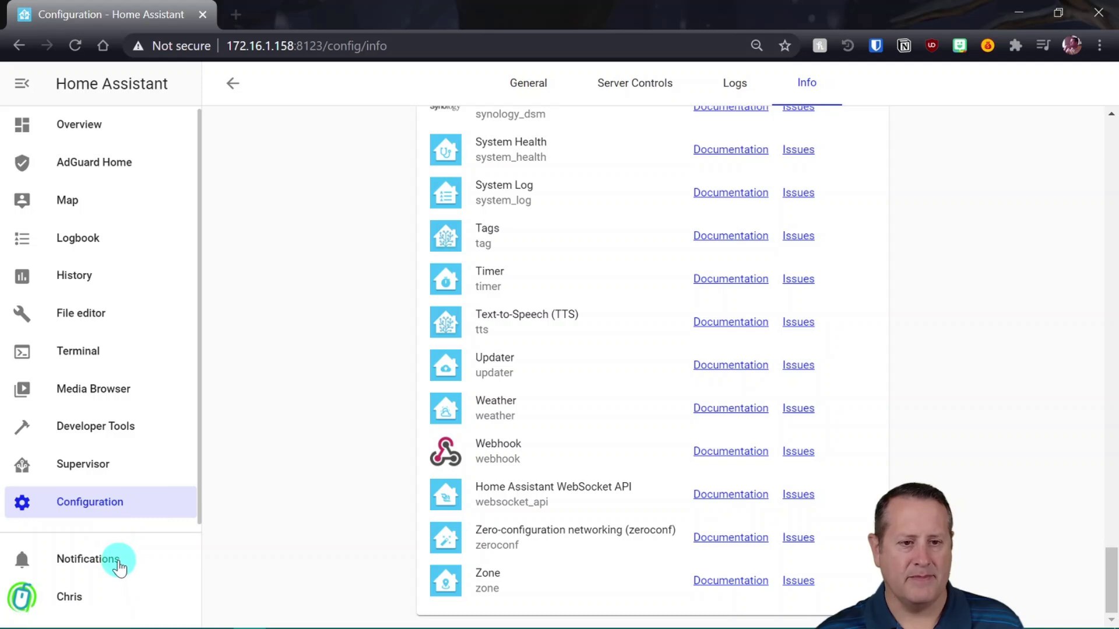
Revisit the Overview dashboard and the Map, and look through the Logbook entries
scroll(117, 386, up, 1)
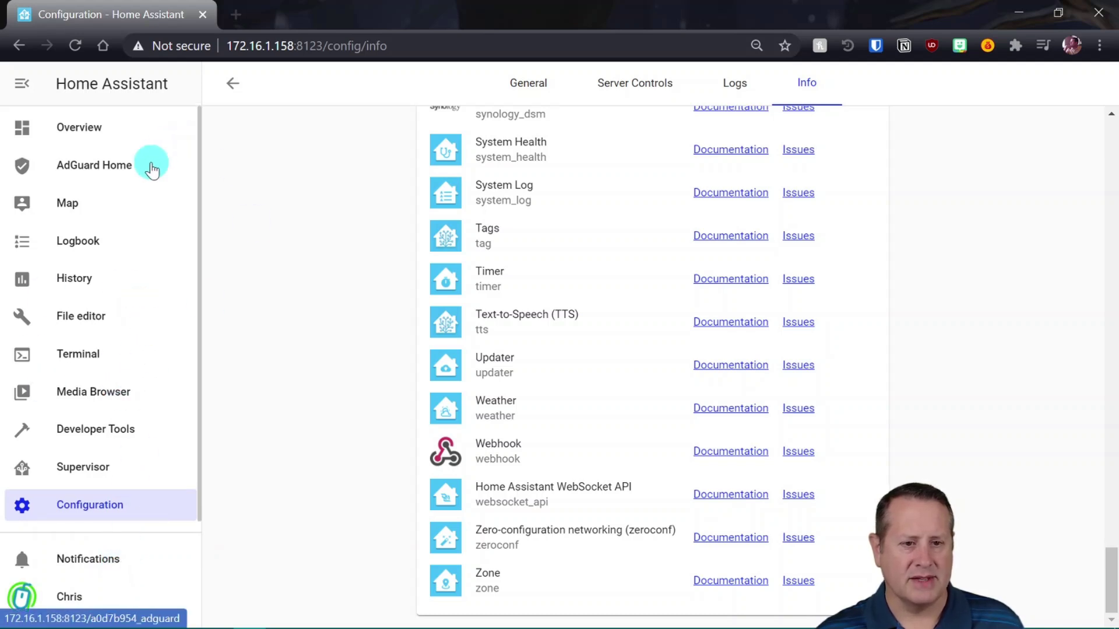
click(104, 128)
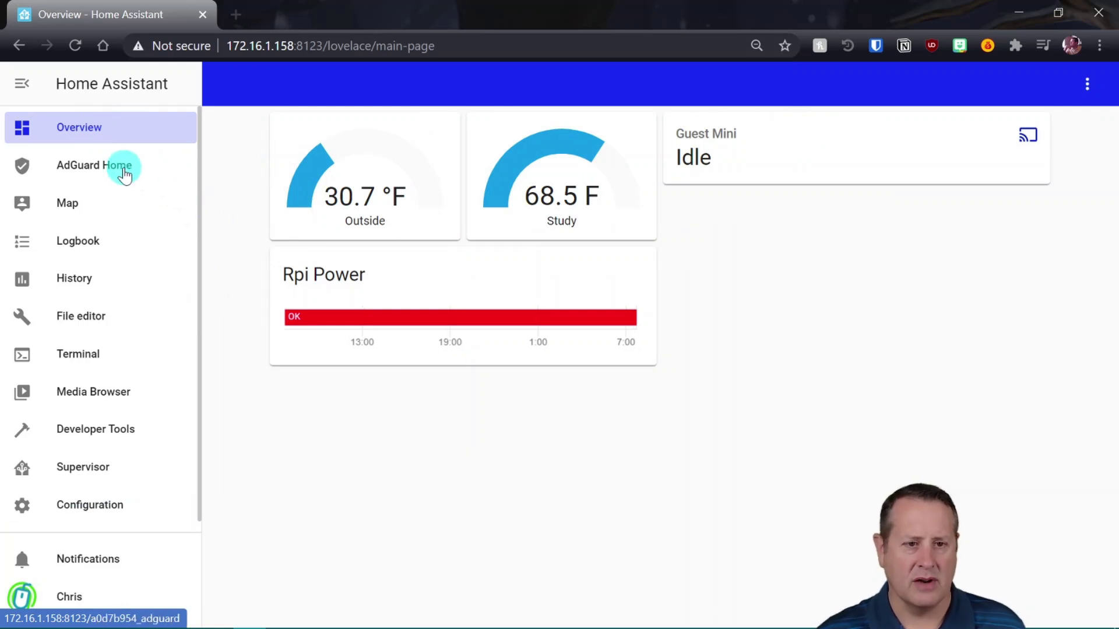
click(70, 205)
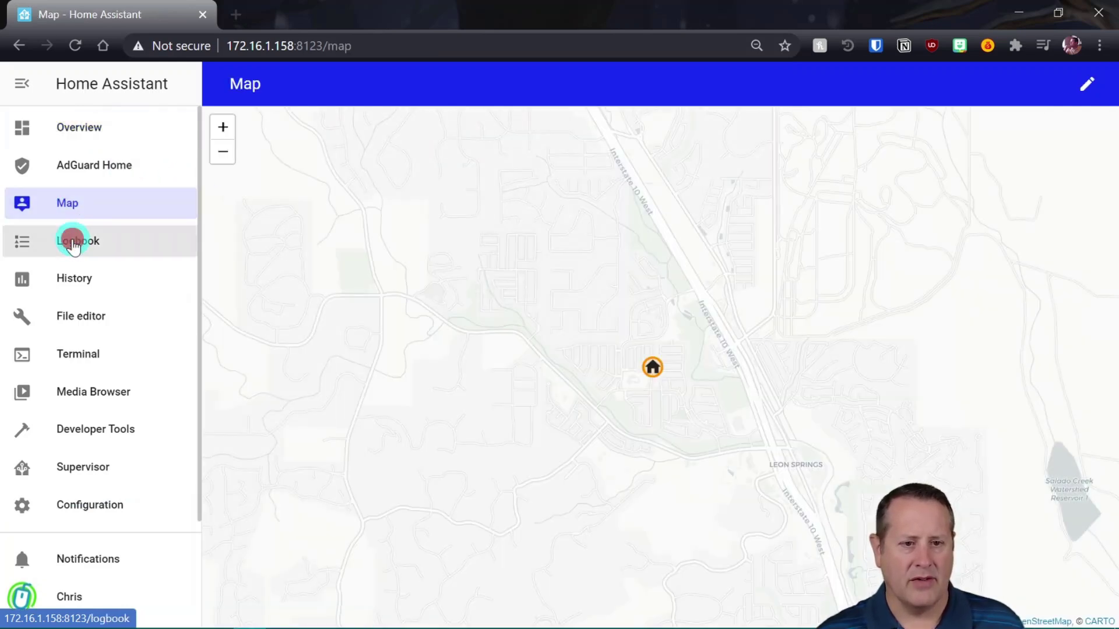
click(72, 244)
scroll(384, 286, down, 3)
scroll(351, 443, down, 3)
scroll(351, 442, up, 7)
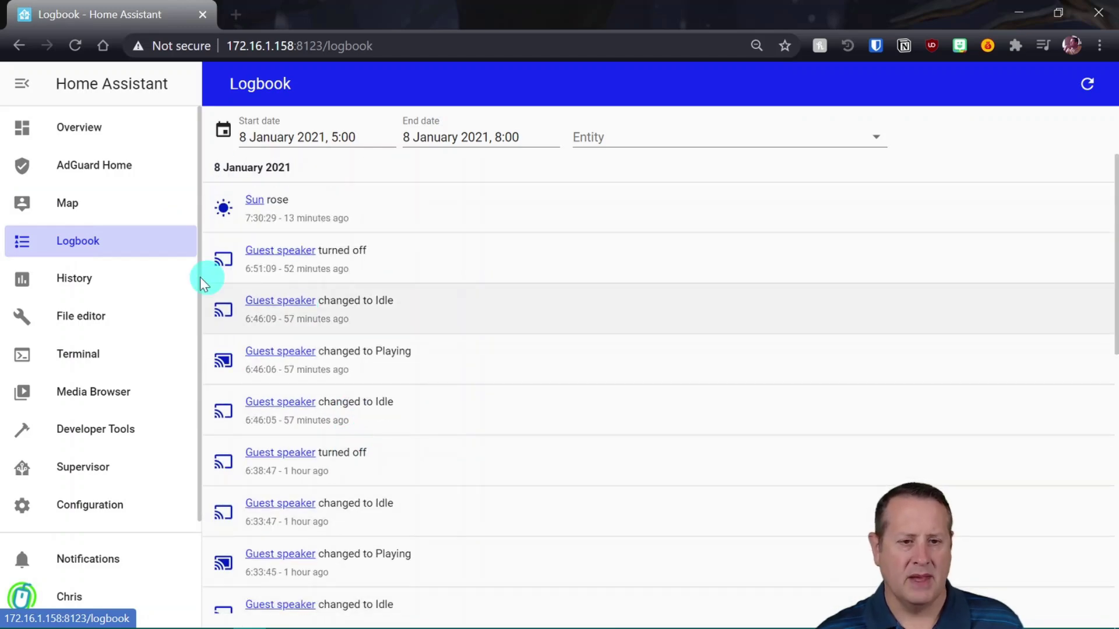
Open the History page and examine the entity state timelines and the sensor graphs
click(92, 278)
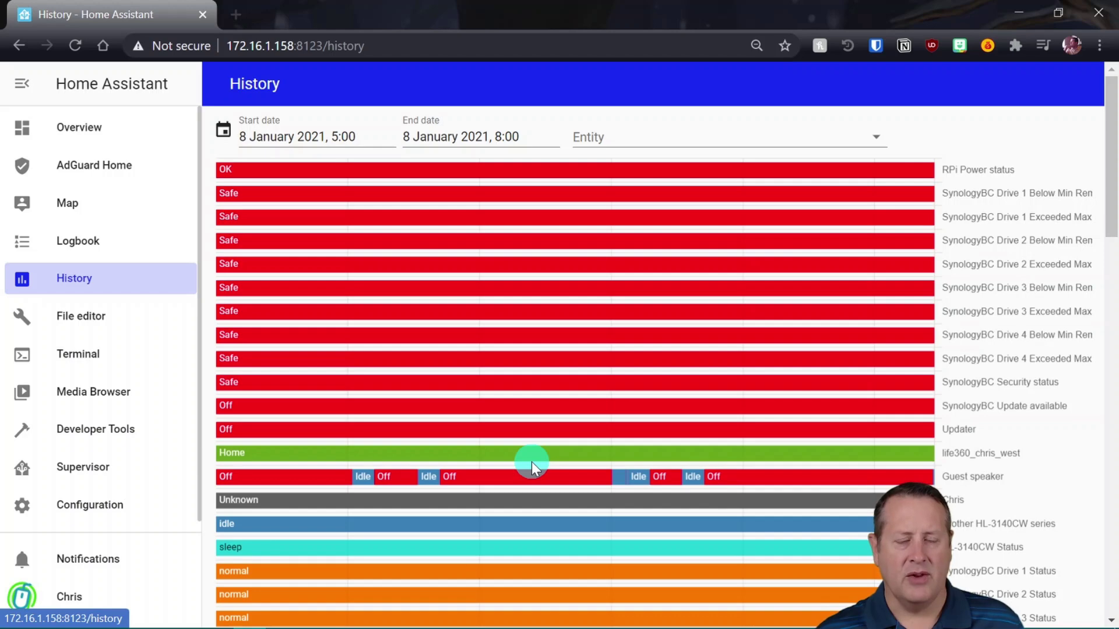
scroll(671, 264, down, 7)
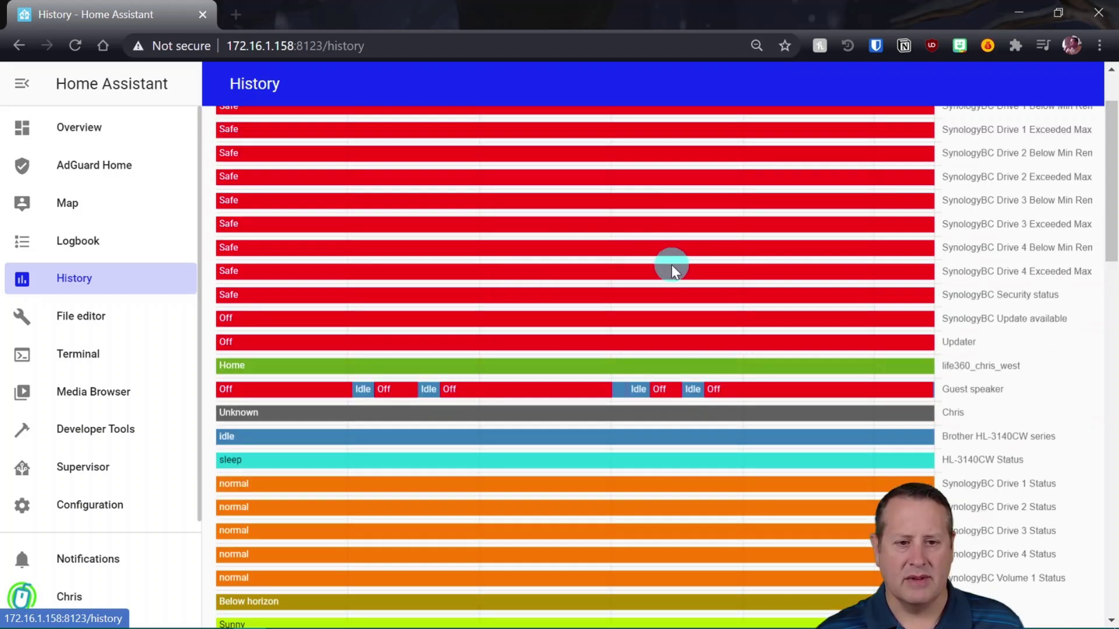
scroll(662, 414, down, 6)
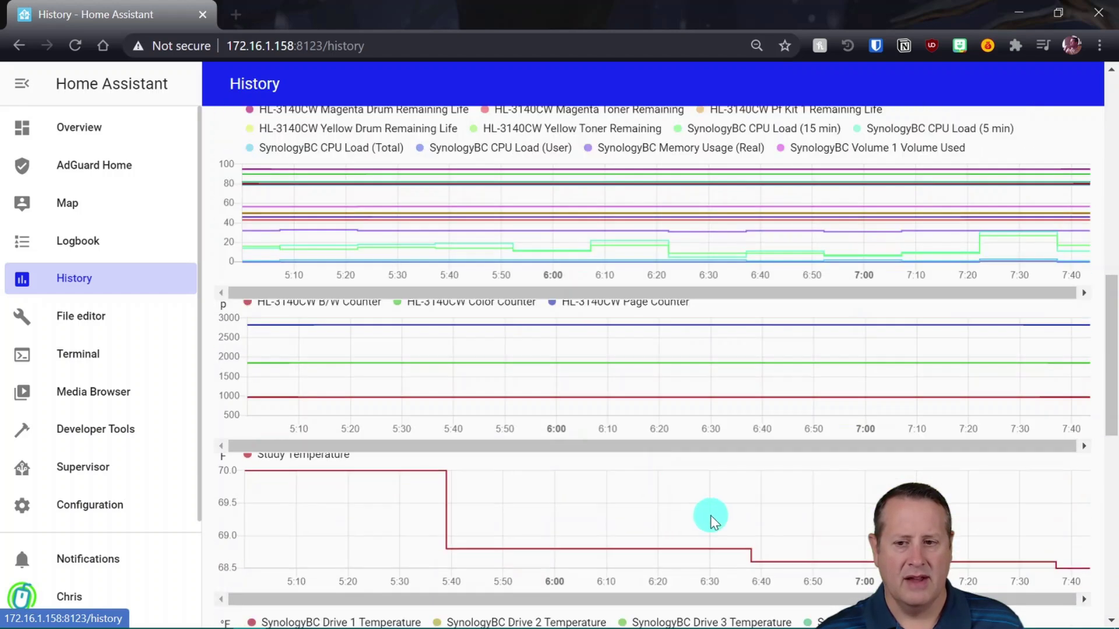
Look through the remaining history graphs, and filter the history to the RPi Power status entity
scroll(689, 532, down, 9)
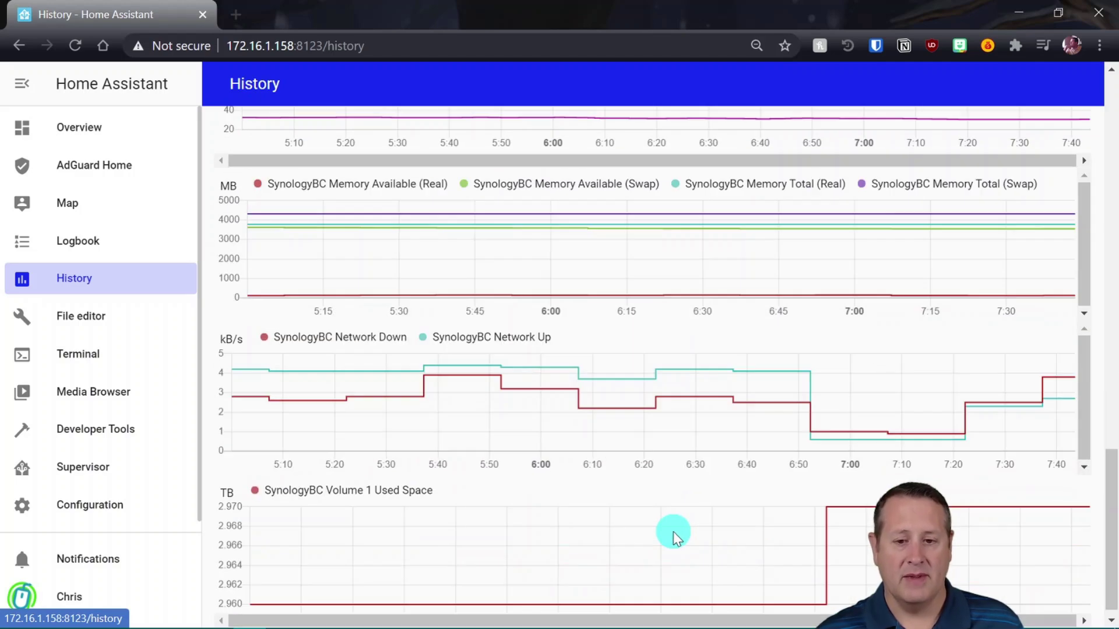
scroll(829, 449, up, 20)
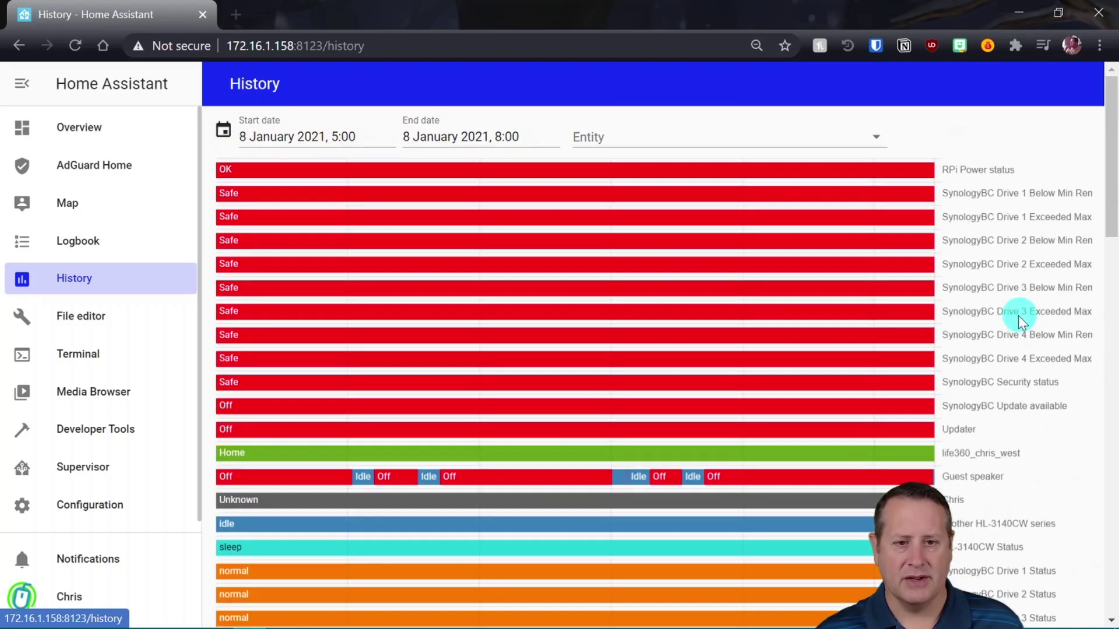
click(669, 138)
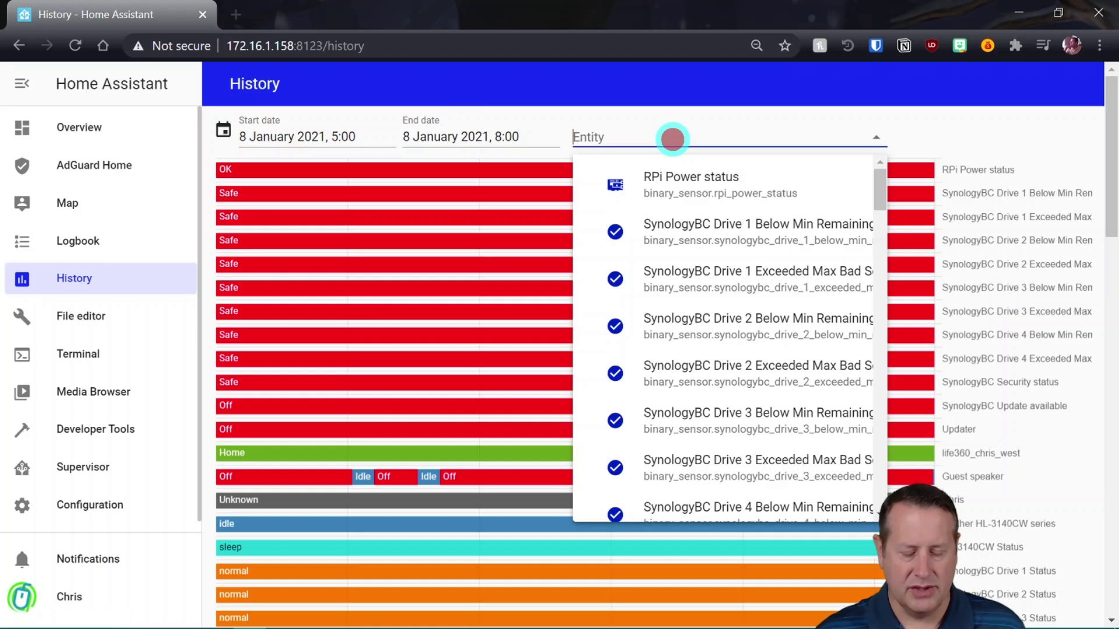
text(rpi)
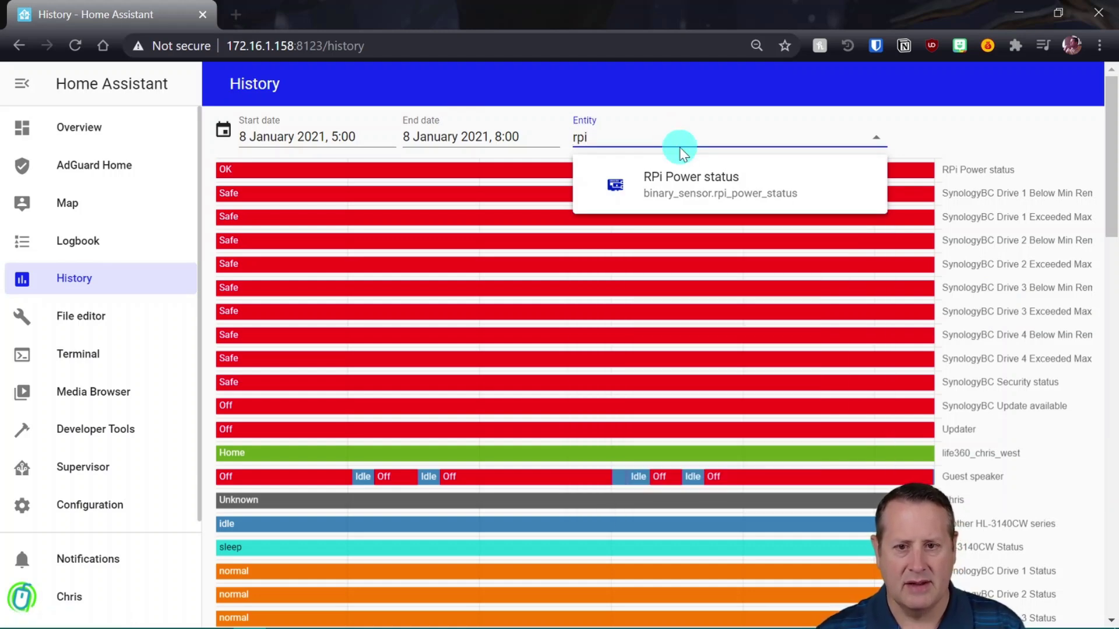
click(702, 194)
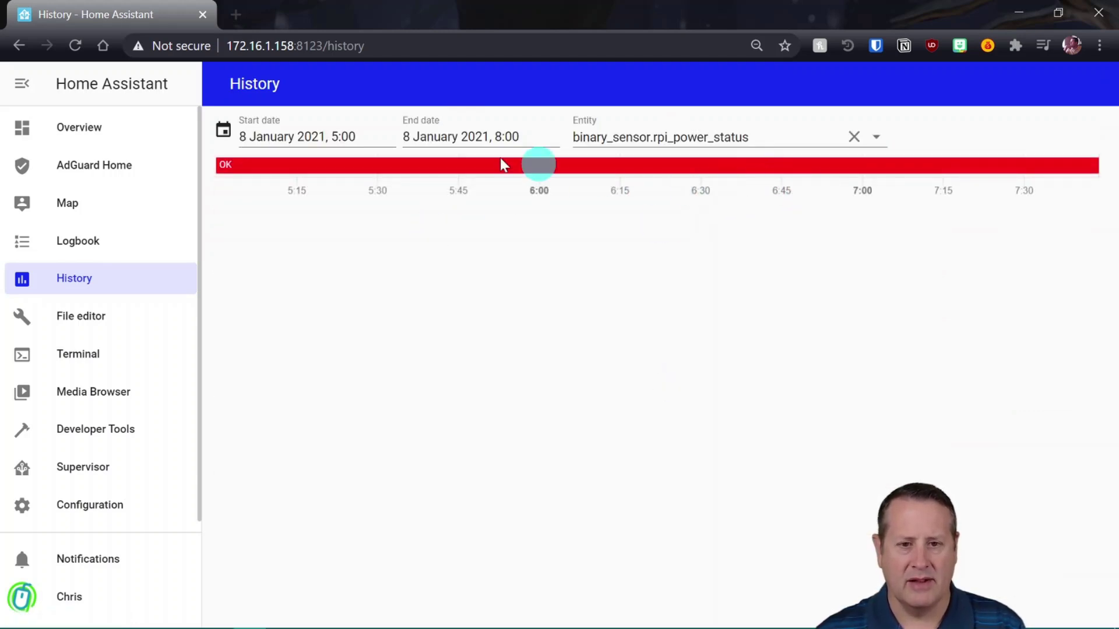
Set the history date range to run from 1 January 2021, 5:00 to 9 January 2021, 8:00
click(322, 137)
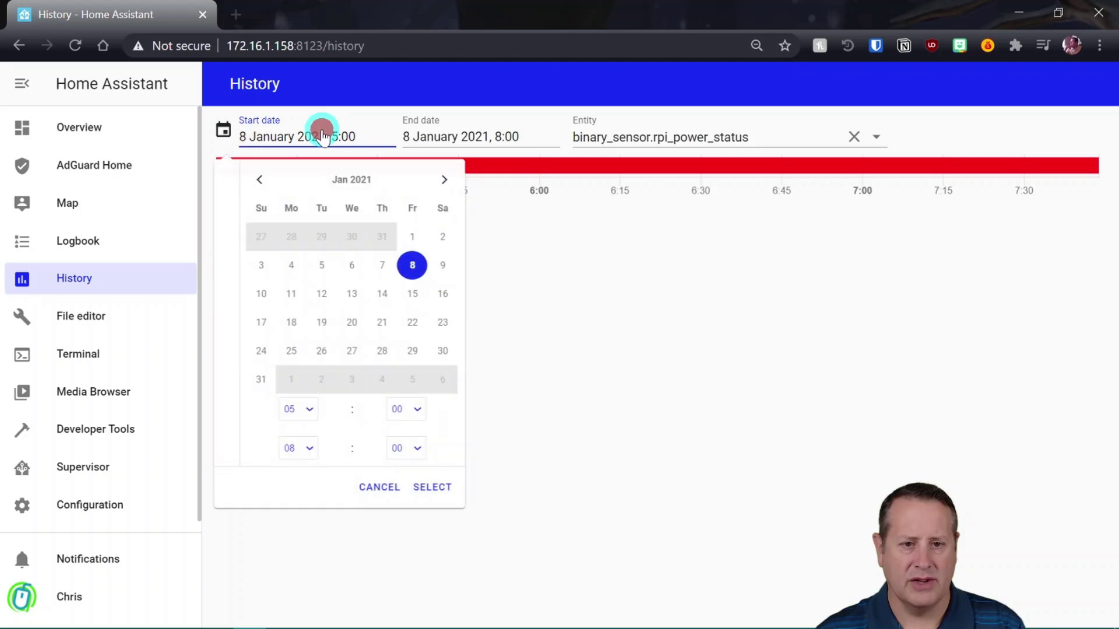
click(412, 236)
click(417, 488)
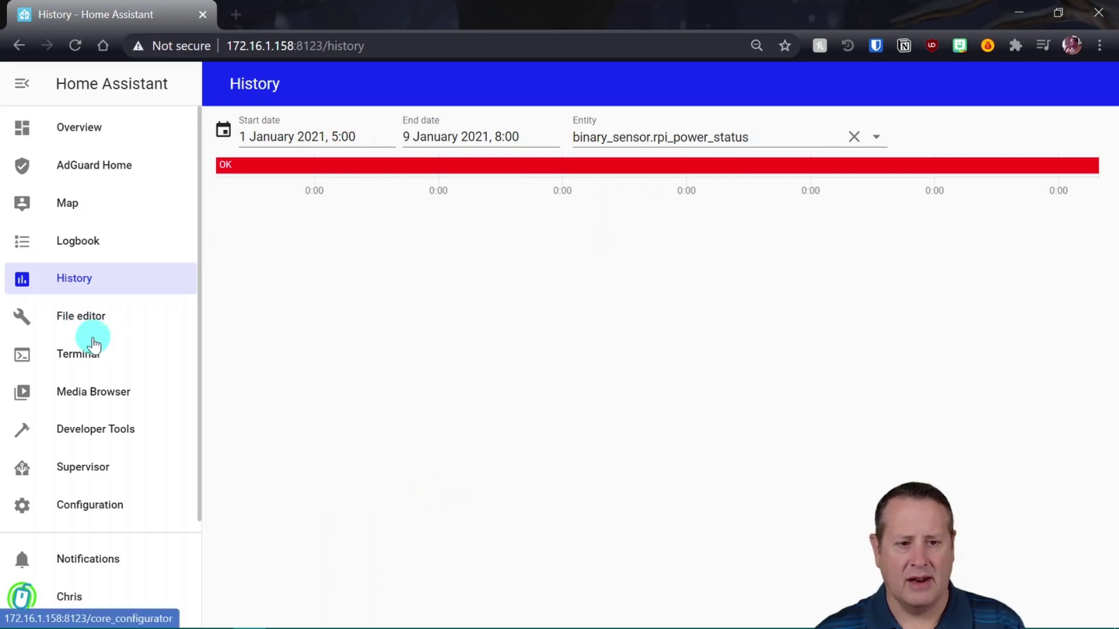
View the Media Browser page and return to the Overview dashboard
click(114, 401)
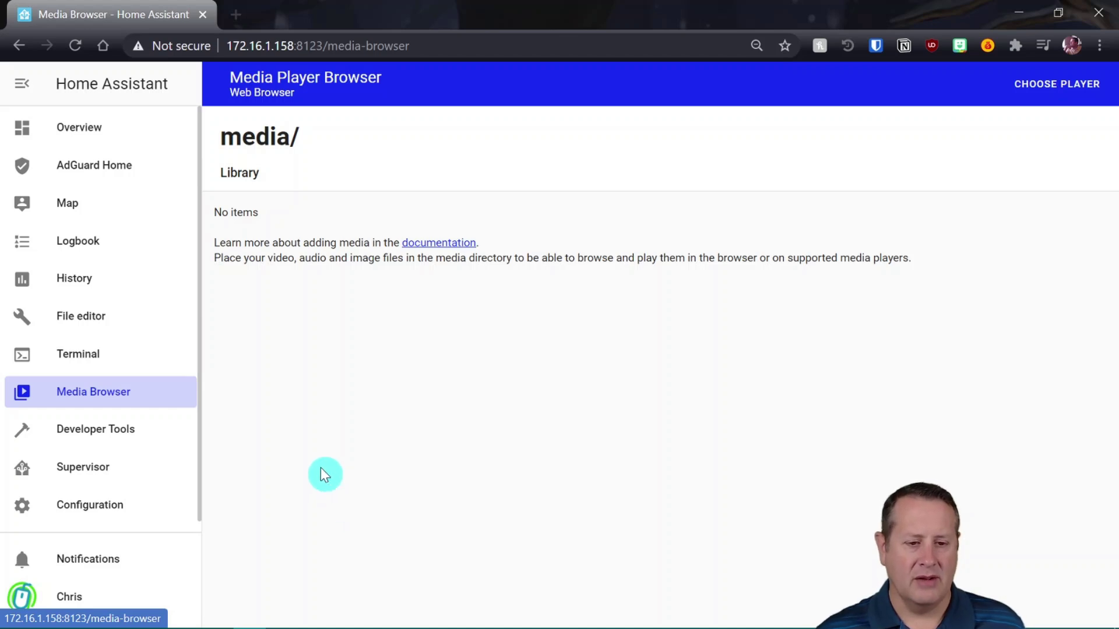
scroll(76, 490, down, 1)
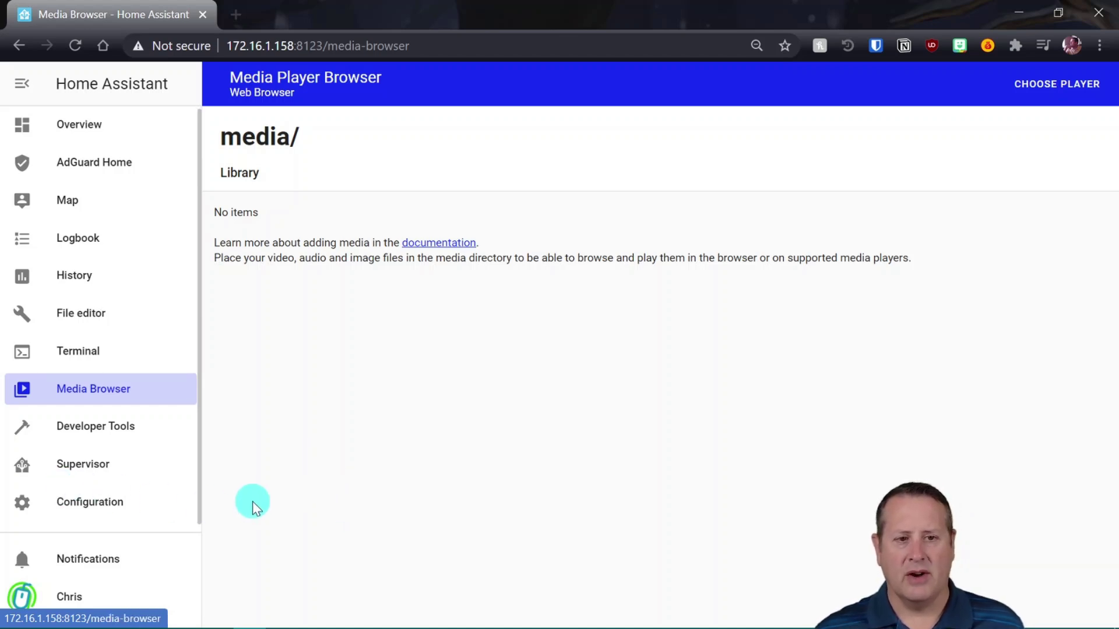
click(75, 121)
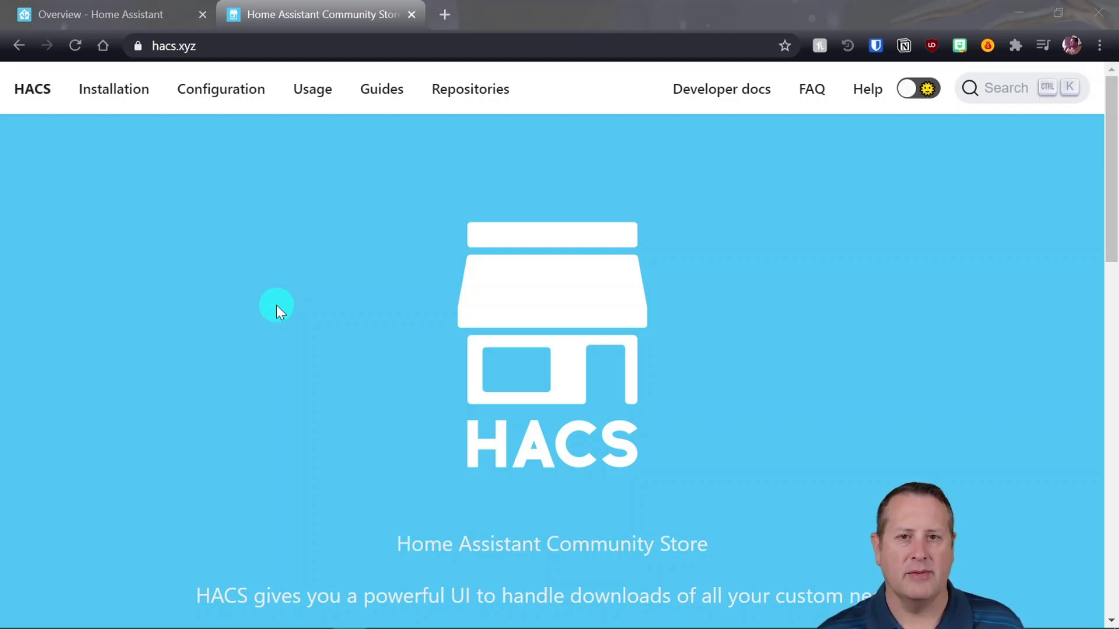
Review the installation prerequisites on the HACS website and close the site
click(111, 89)
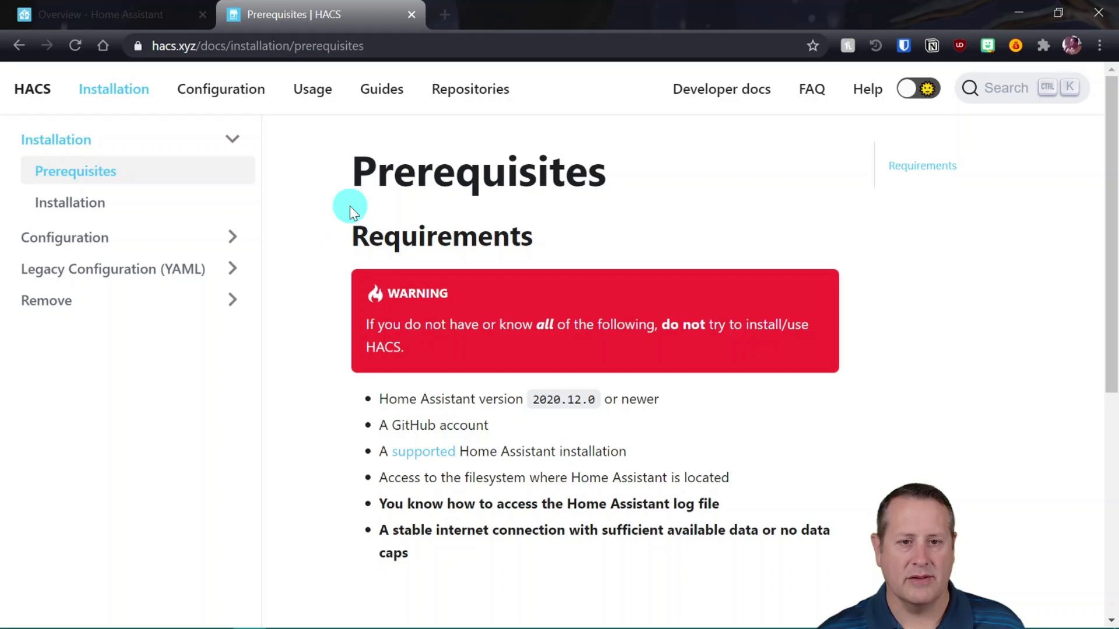
key(ctrl+w)
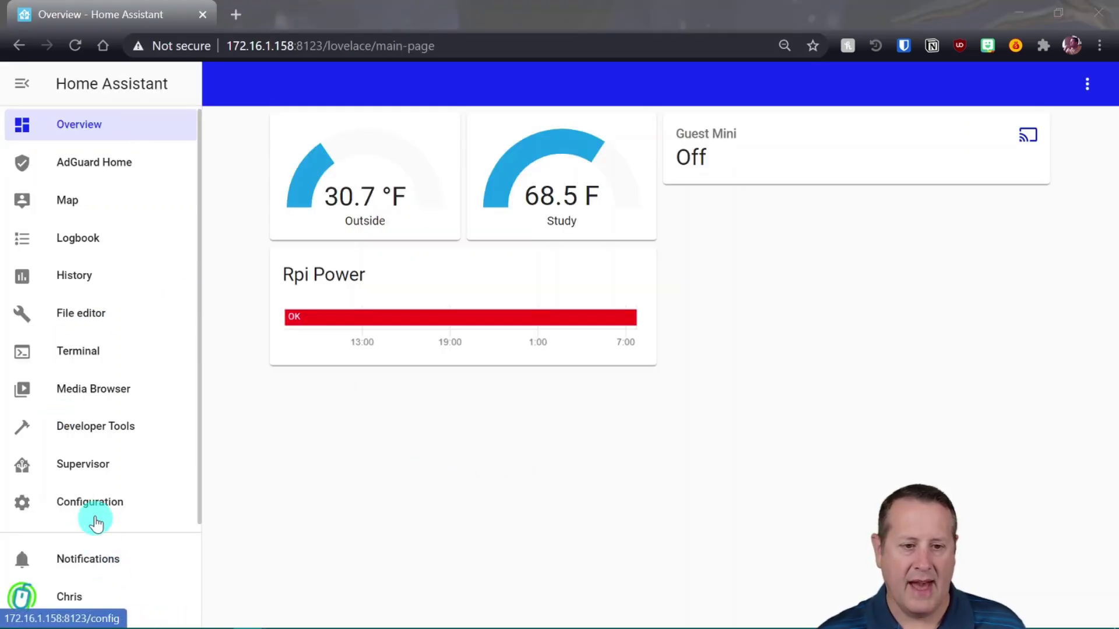
Search the Supervisor's Add-on Store for "term" and open the Terminal & SSH add-on to check its settings
click(77, 466)
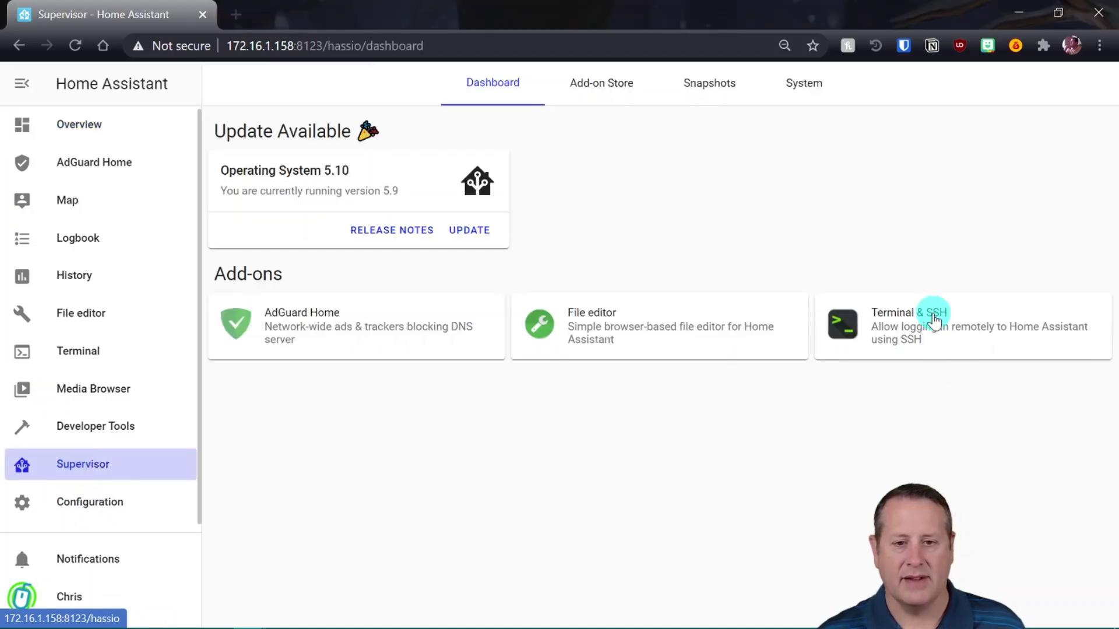
click(590, 88)
click(451, 124)
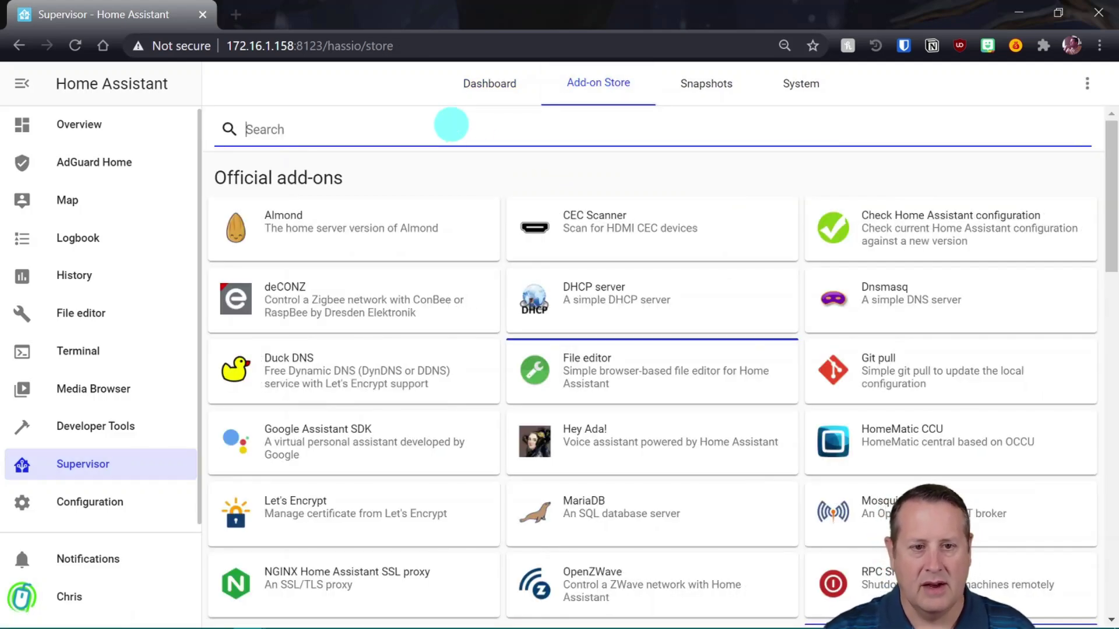
text(te)
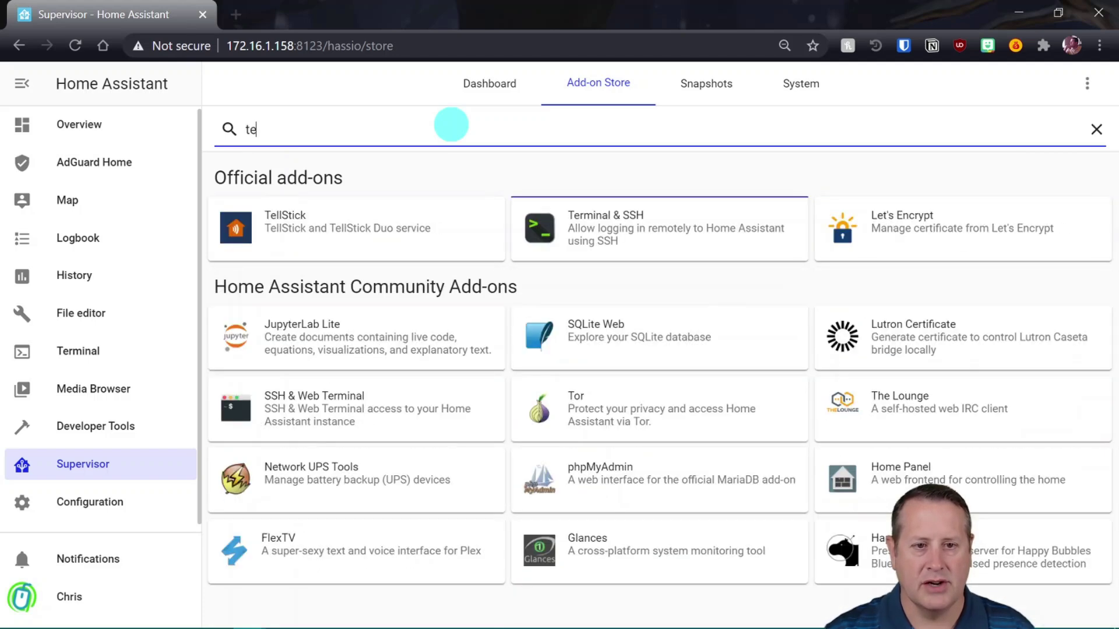
text(rm)
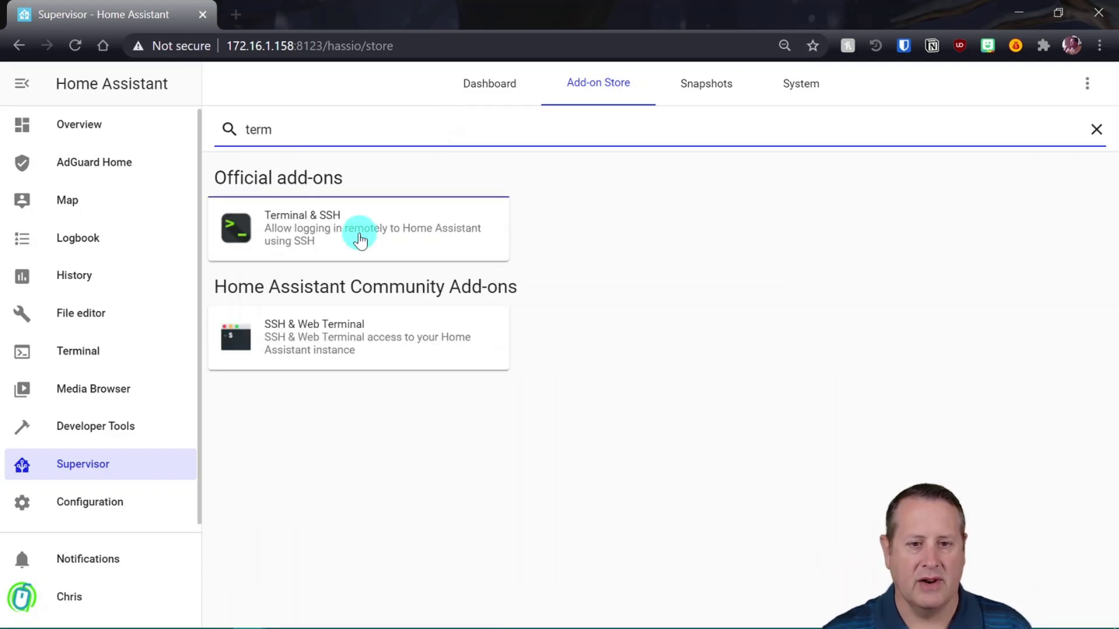
click(300, 231)
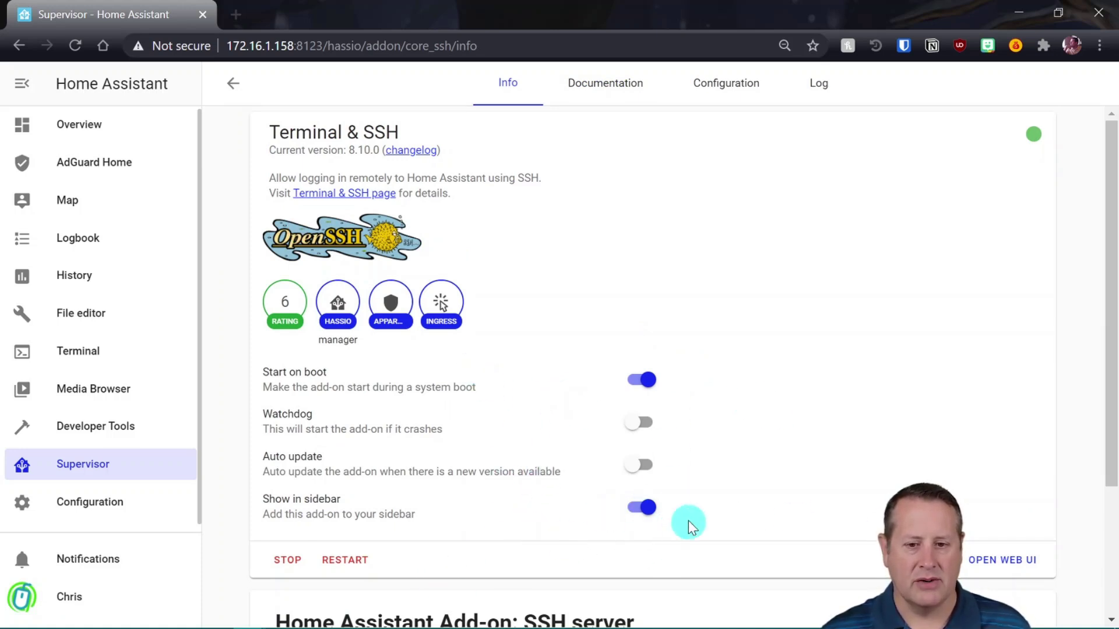
click(68, 355)
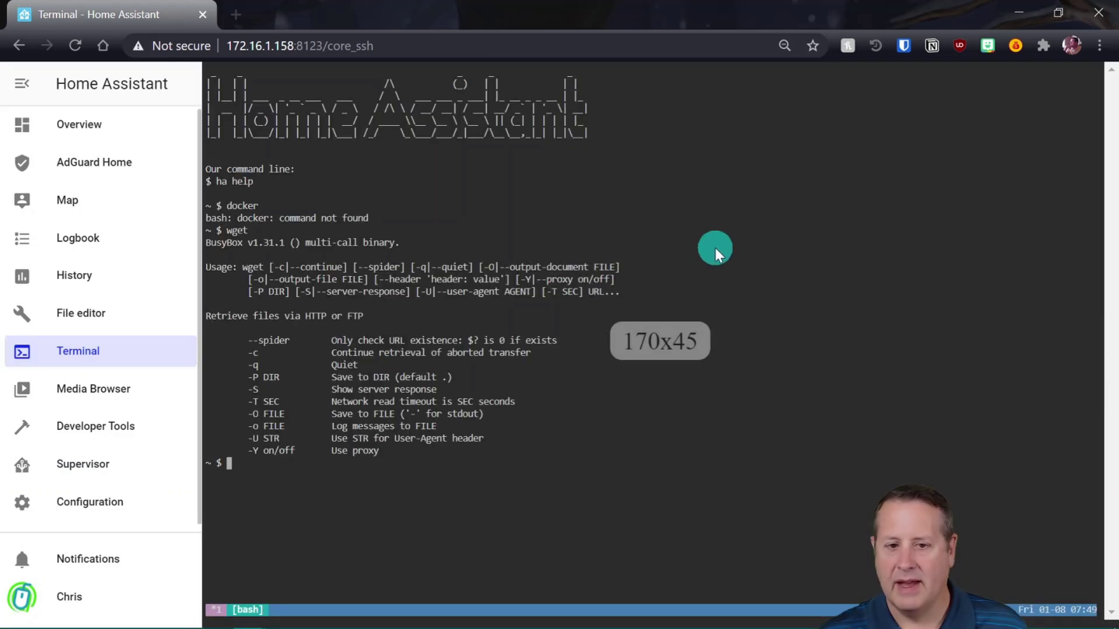
click(21, 84)
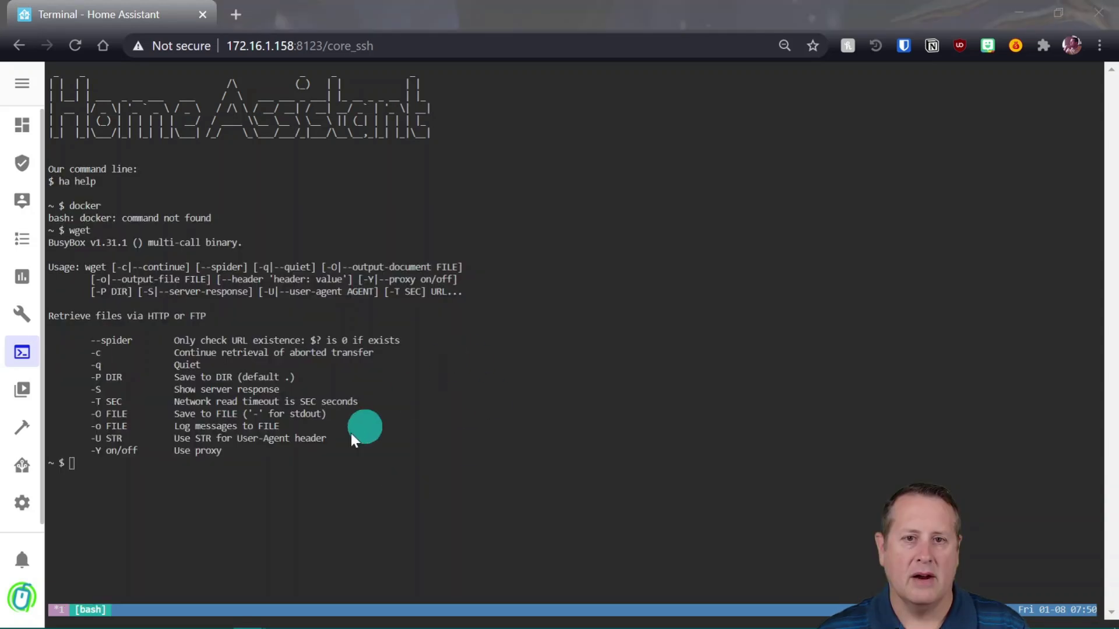
click(250, 480)
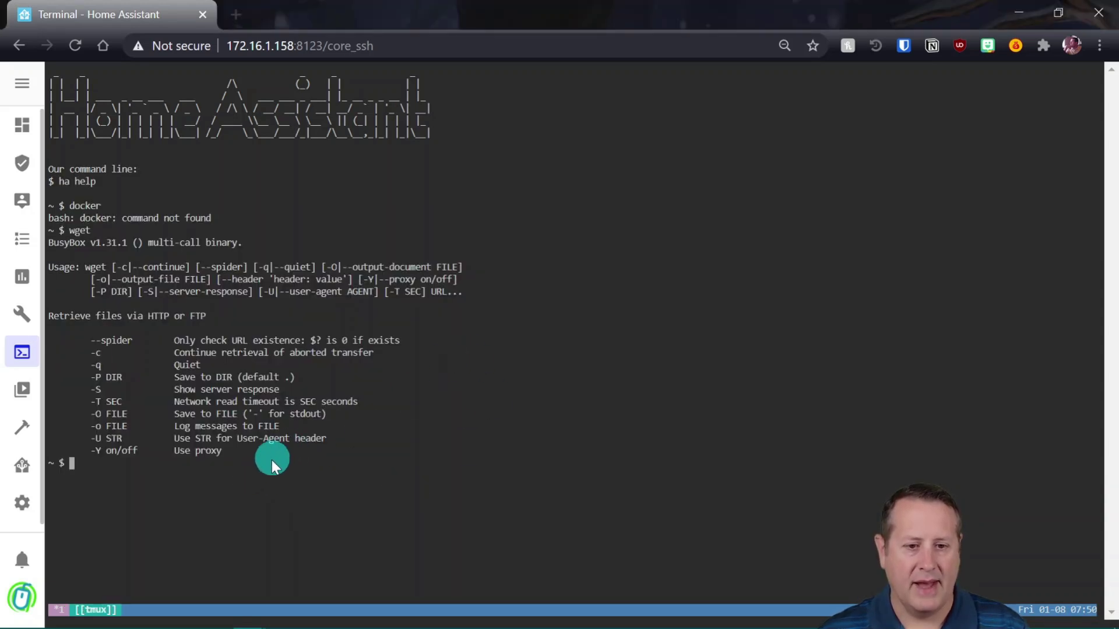
right_click(272, 461)
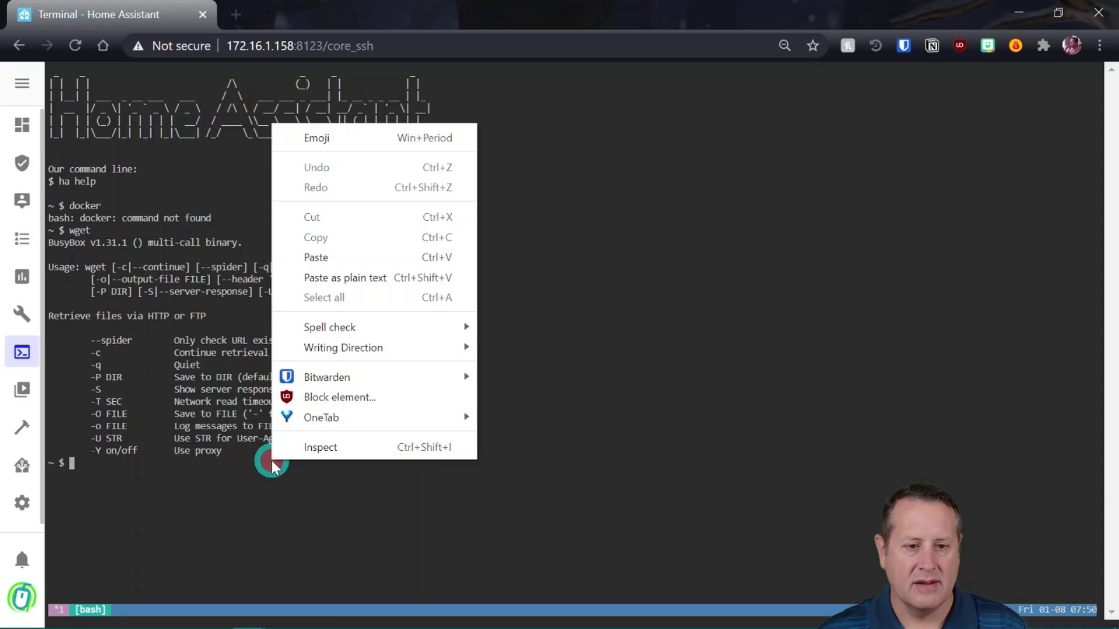
click(334, 275)
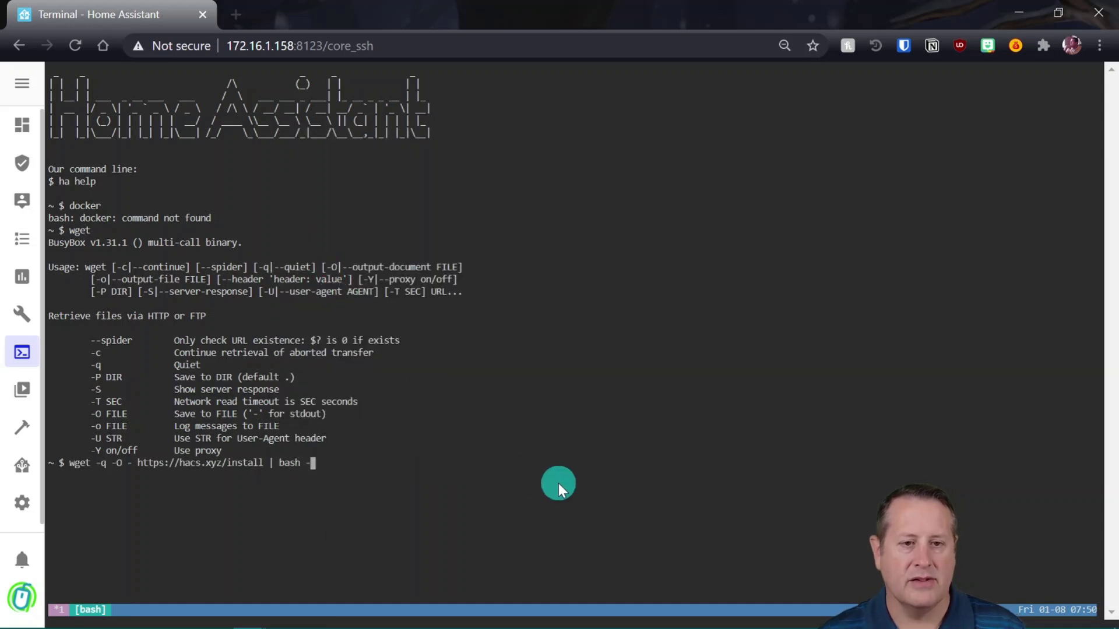
key(Return)
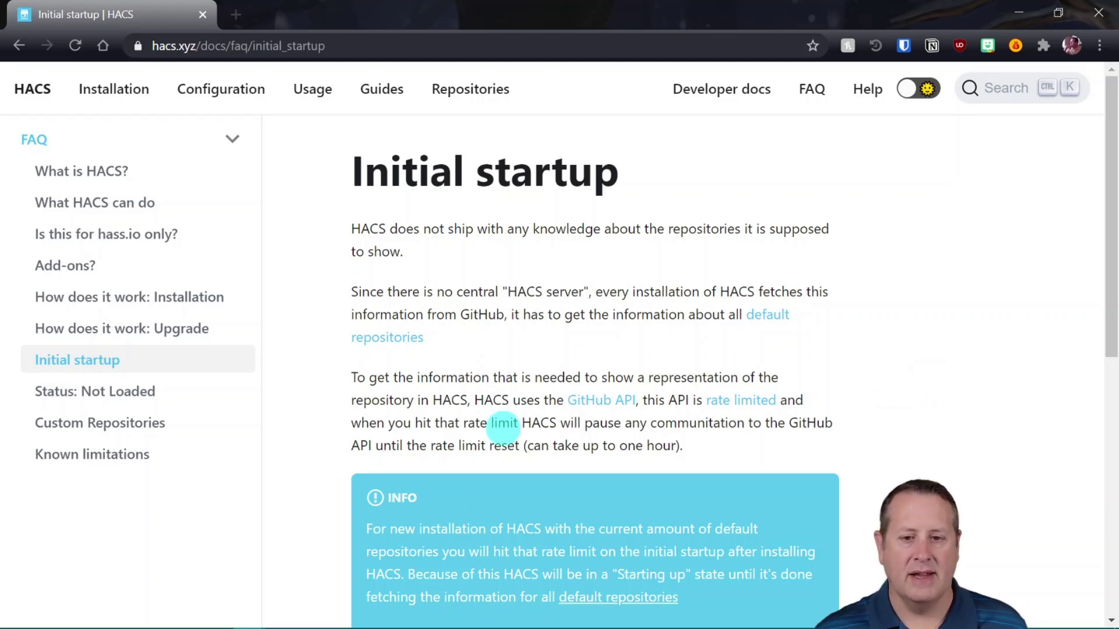
scroll(481, 410, down, 1)
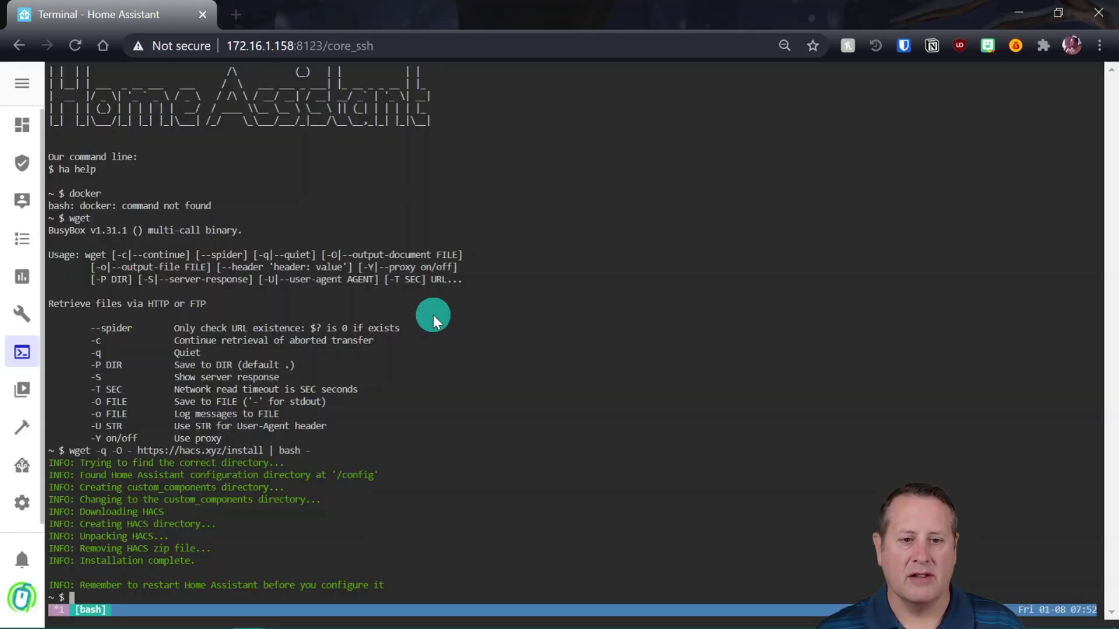
Open Server Controls in the Home Assistant configuration and validate the configuration
click(22, 503)
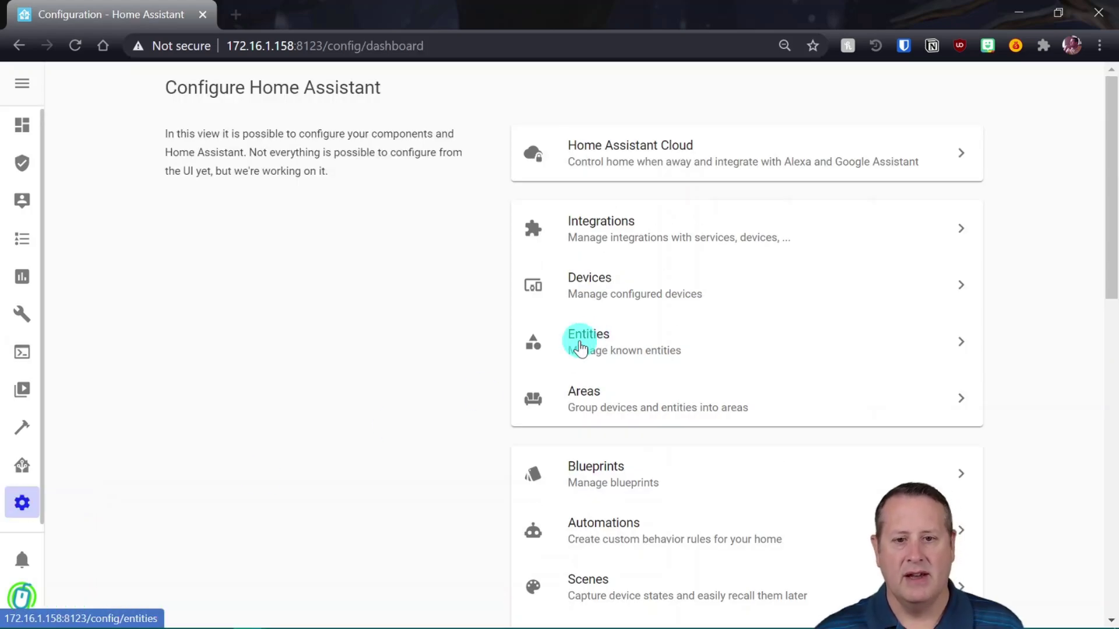
scroll(641, 390, down, 10)
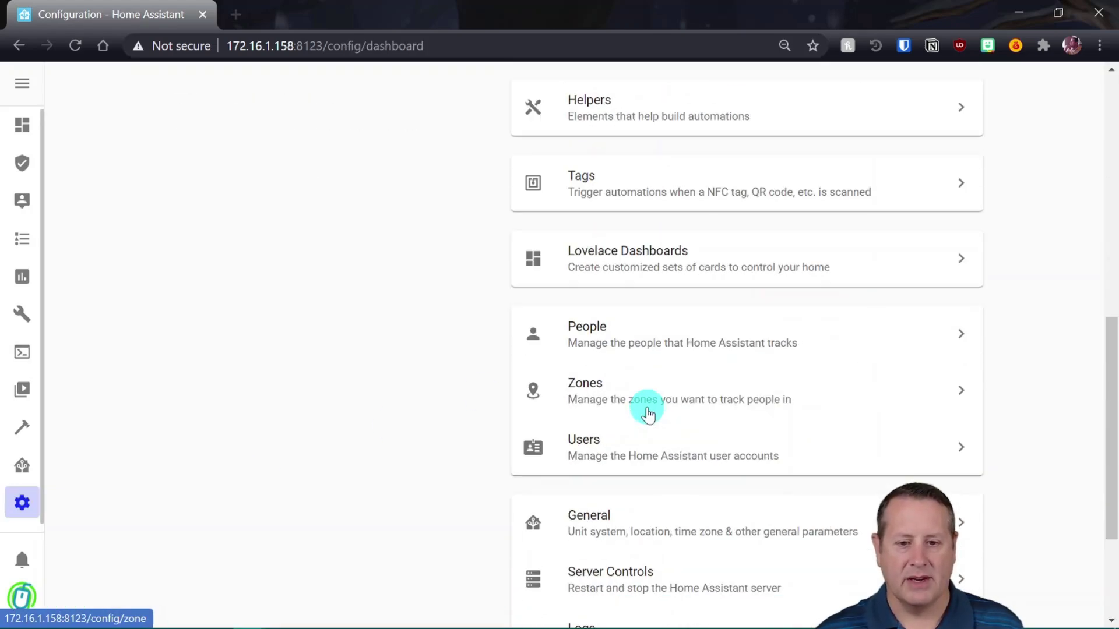
scroll(648, 413, down, 3)
click(666, 413)
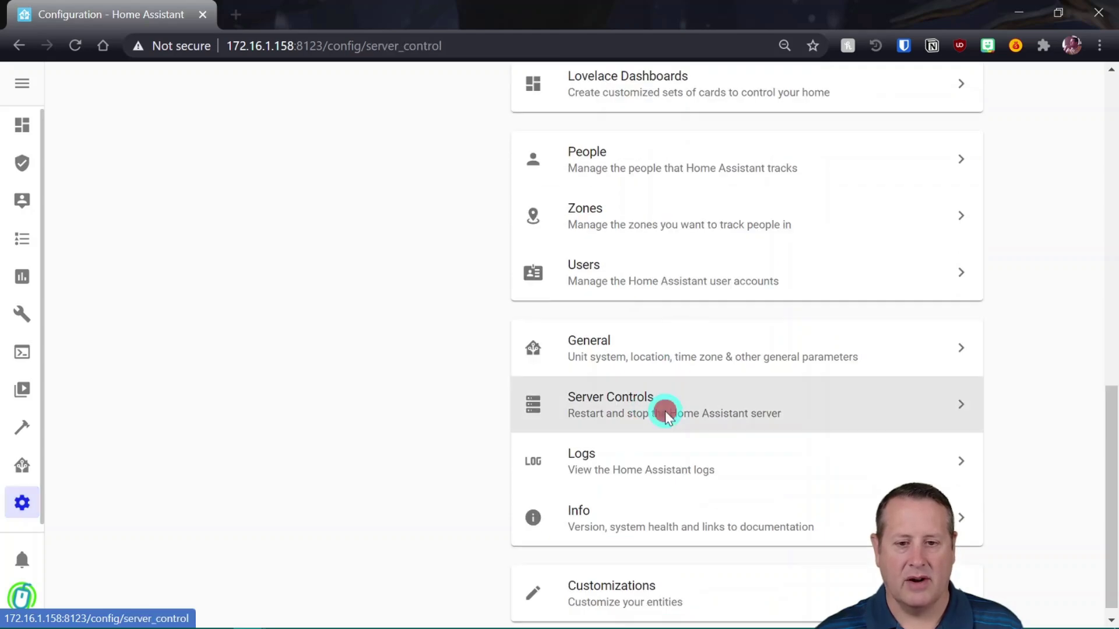
click(779, 314)
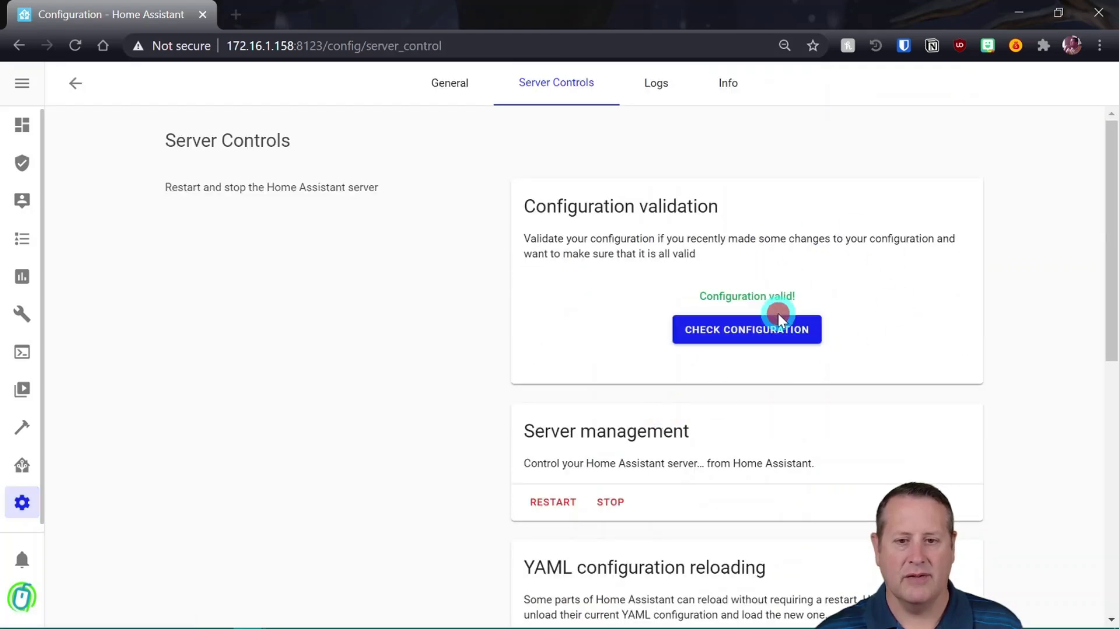
Restart the Home Assistant server and confirm the restart
scroll(501, 475, down, 3)
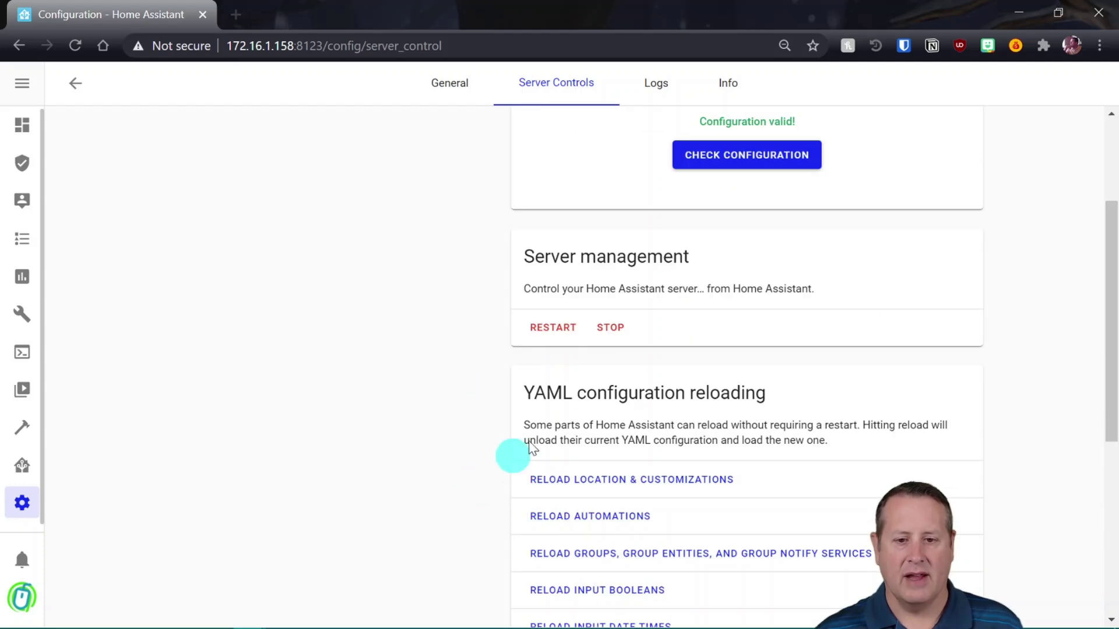
click(552, 327)
click(680, 401)
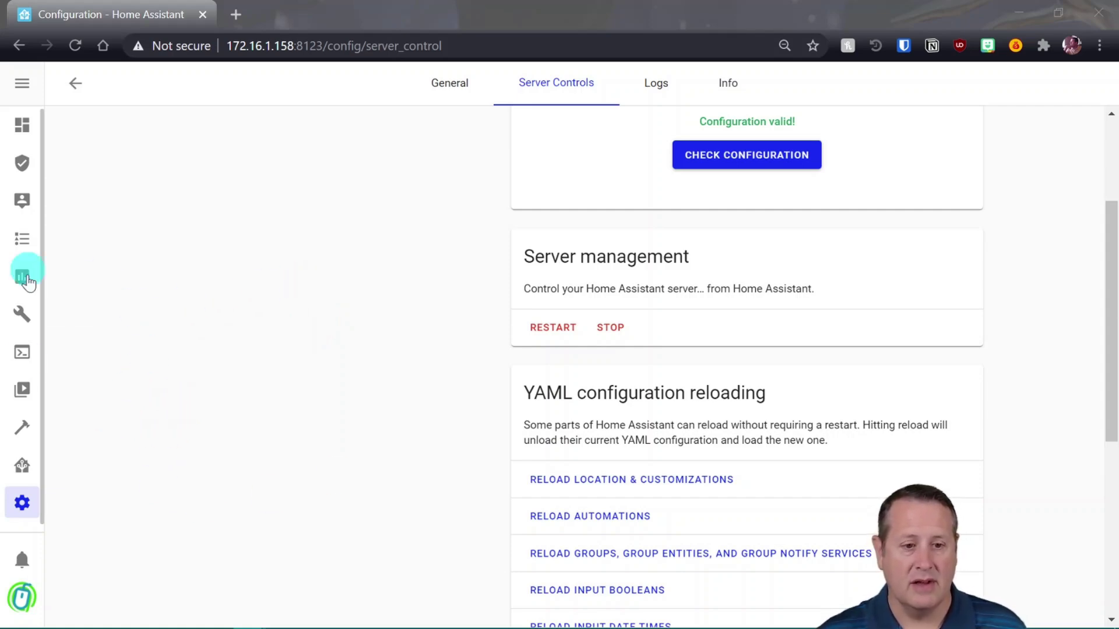
Search for "hac" among the new integrations and start setting up the HACS integration
click(22, 502)
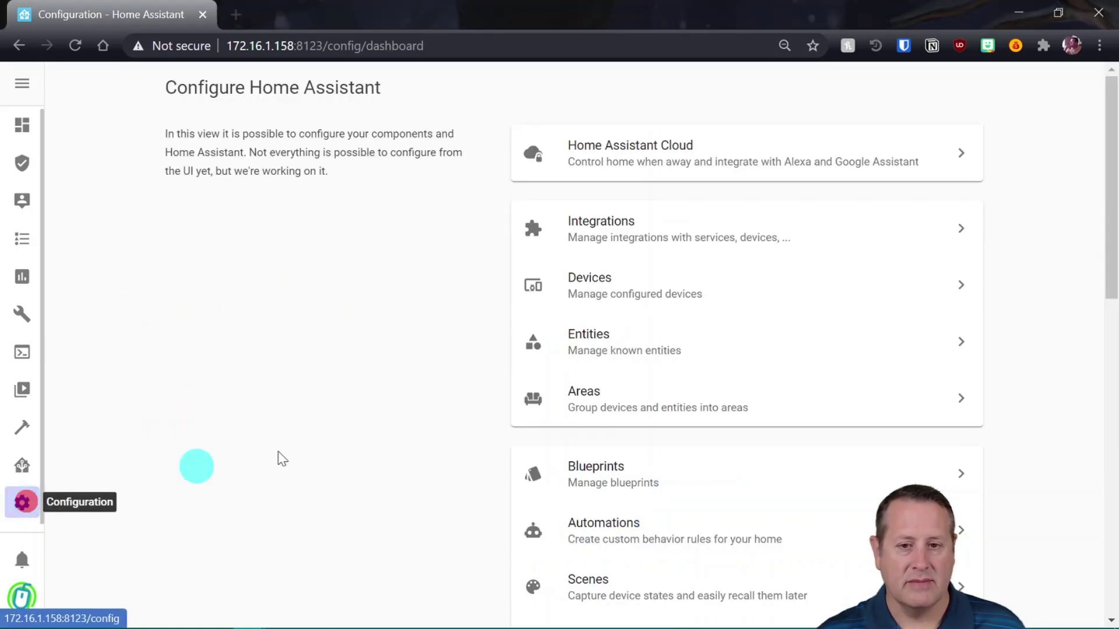
click(664, 242)
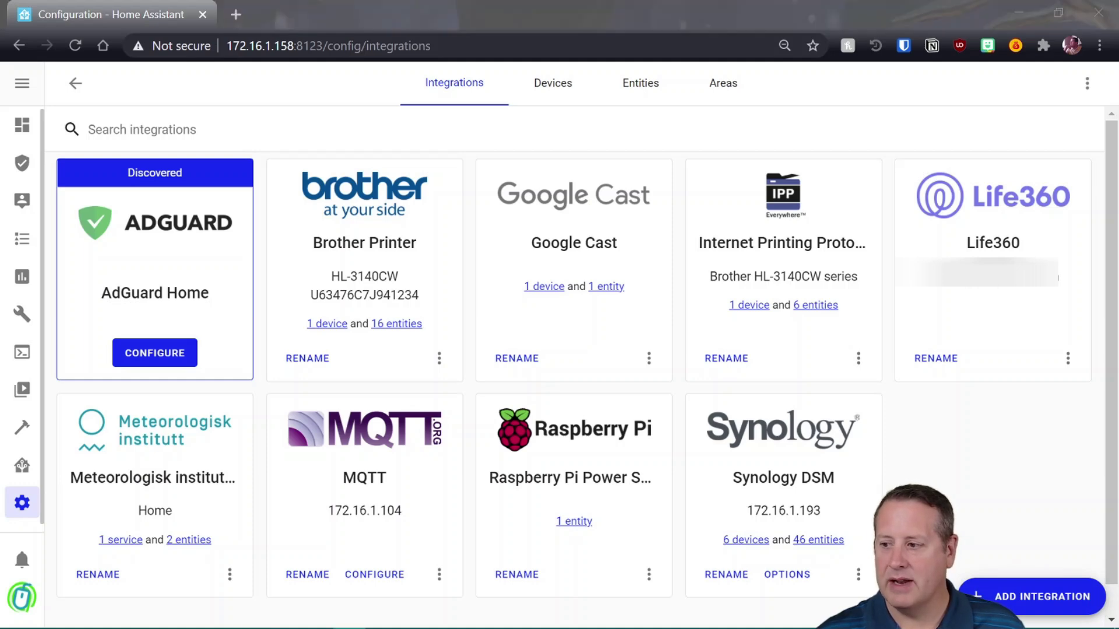
click(1089, 604)
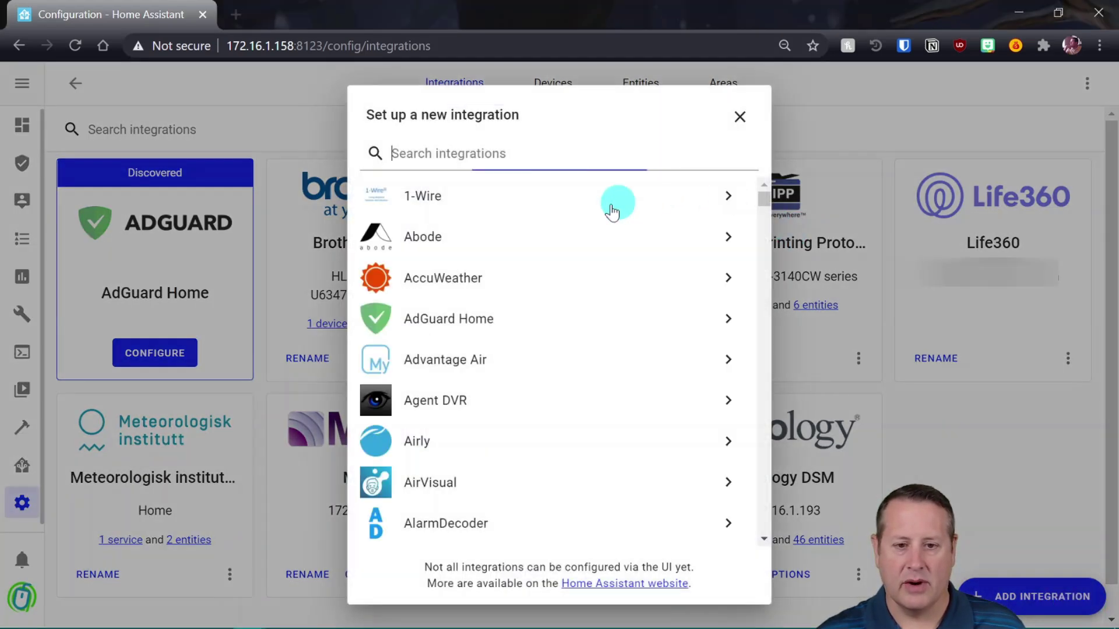
click(529, 155)
text(hac)
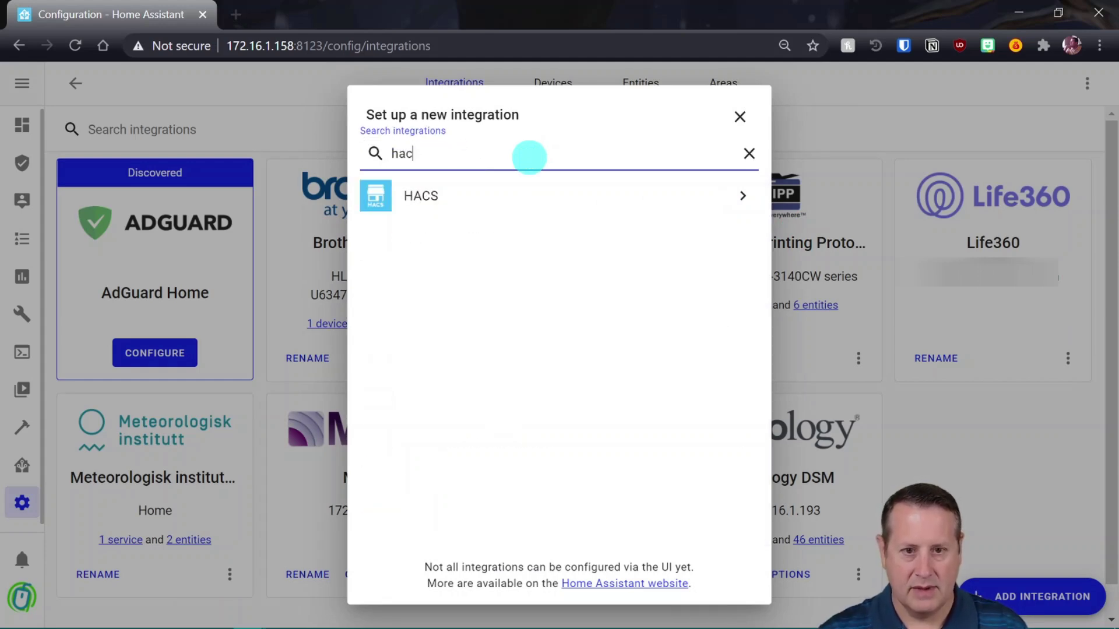
click(427, 197)
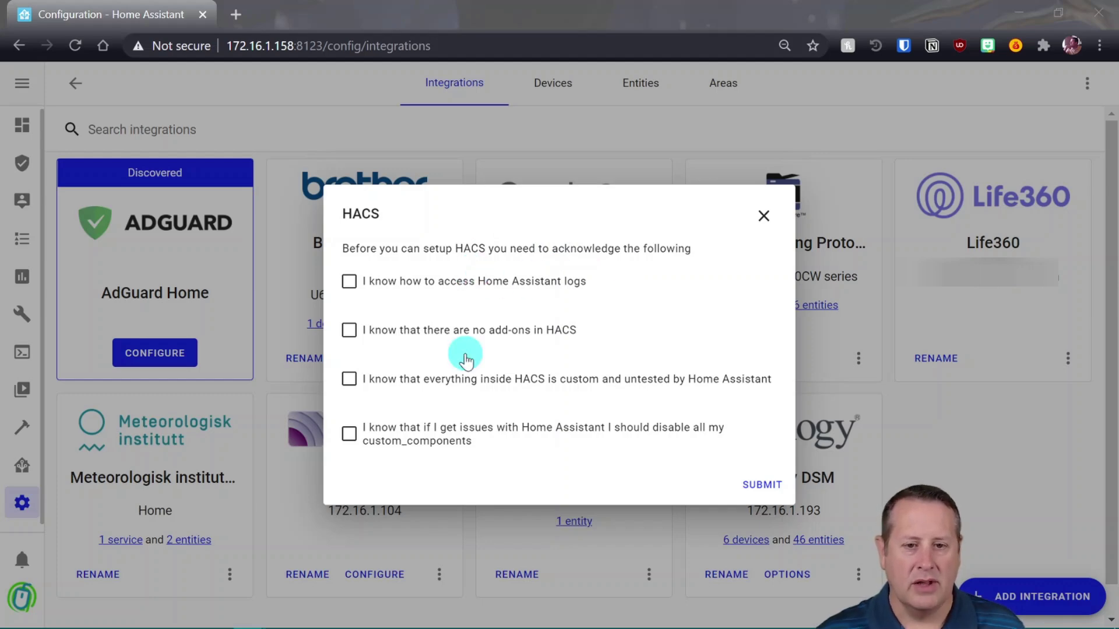
Acknowledge all four HACS statements about logs, add-ons, untested content and custom_components, and submit them
click(349, 281)
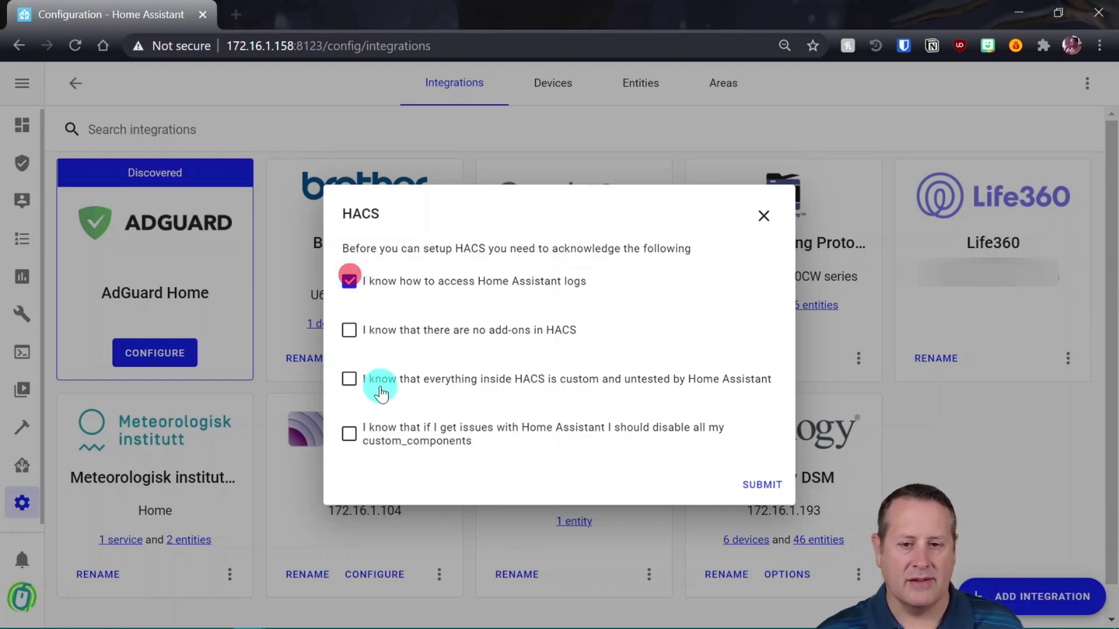
click(350, 330)
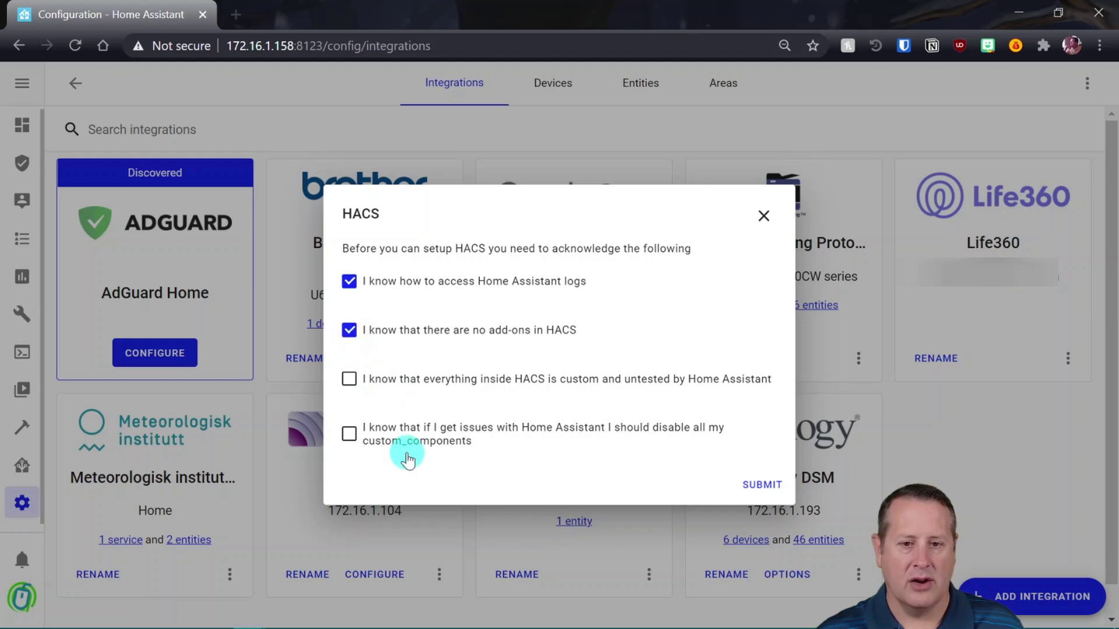
click(353, 383)
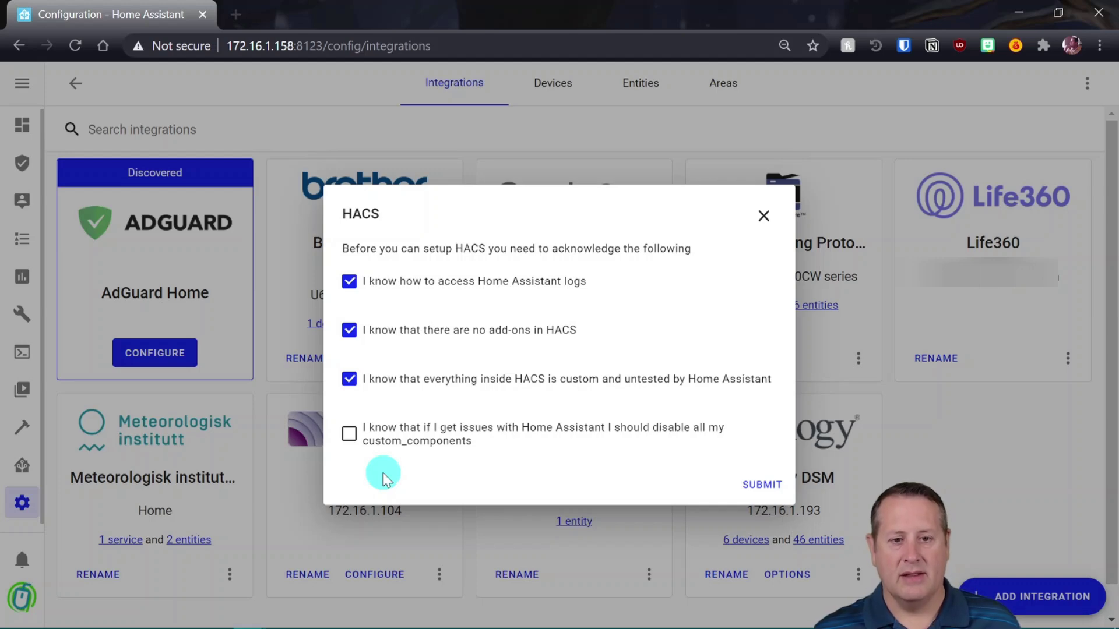
click(349, 433)
click(761, 484)
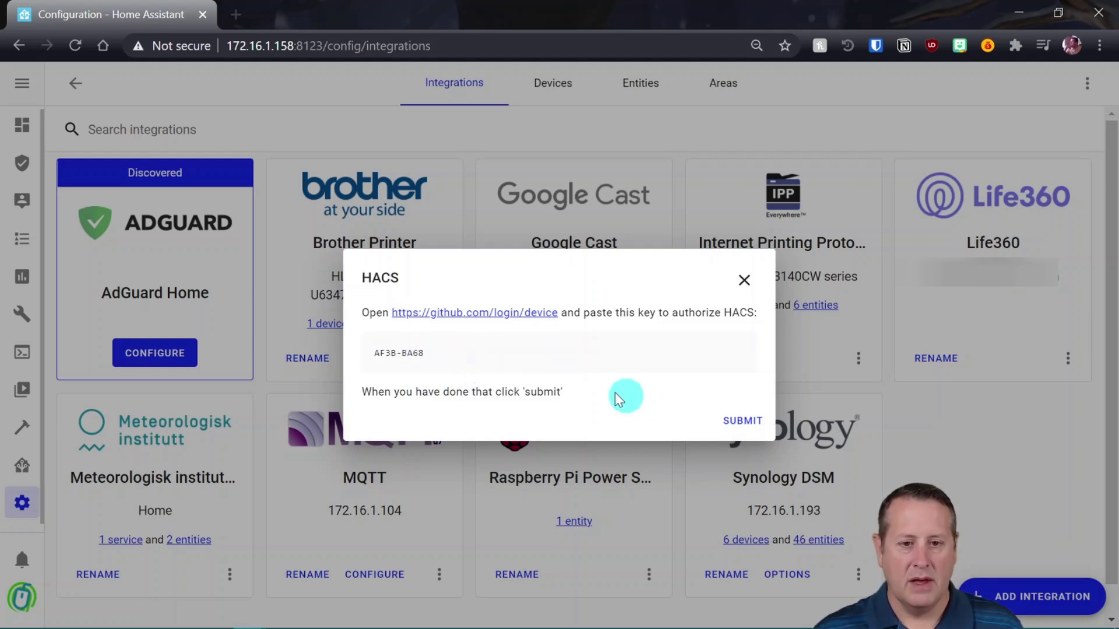
Sign in to GitHub through the device login link and submit the activation code given by the HACS setup
click(516, 313)
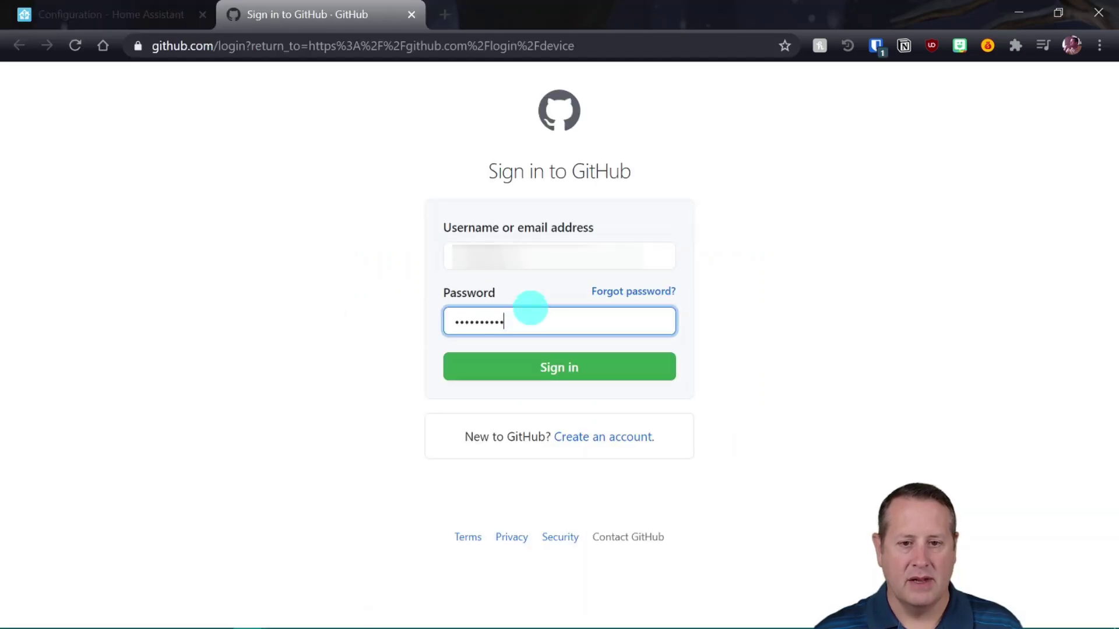
click(545, 370)
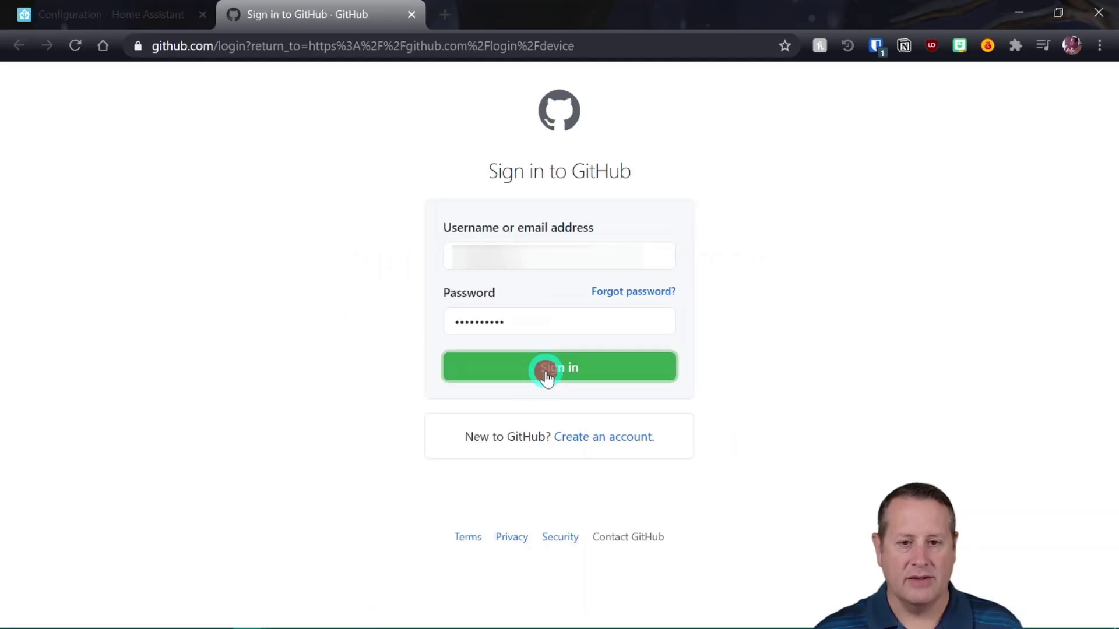
click(131, 15)
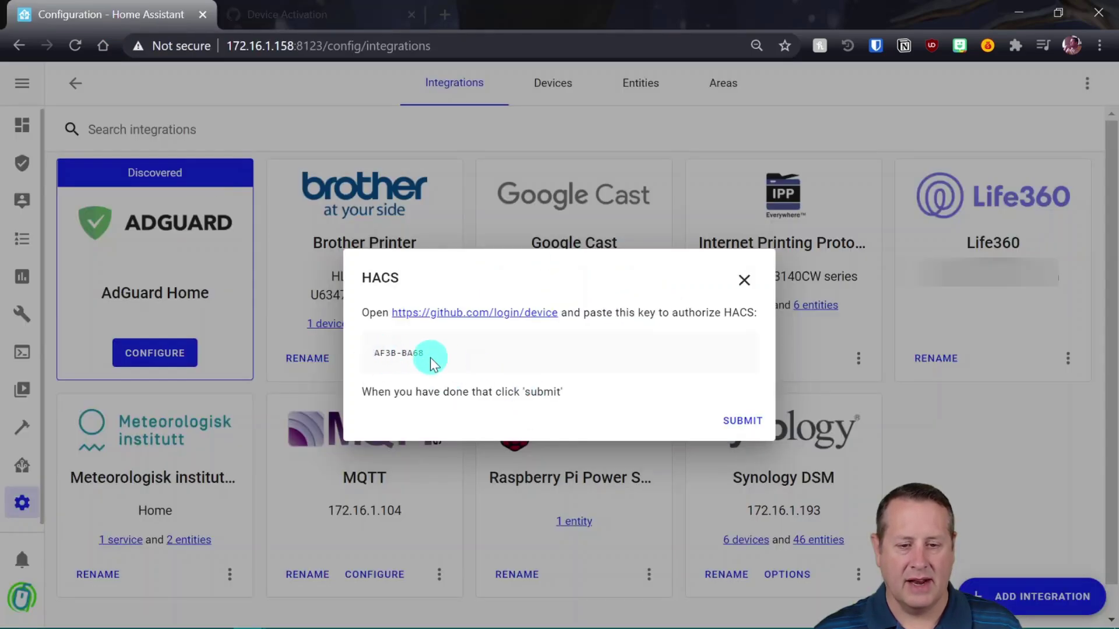
click(278, 26)
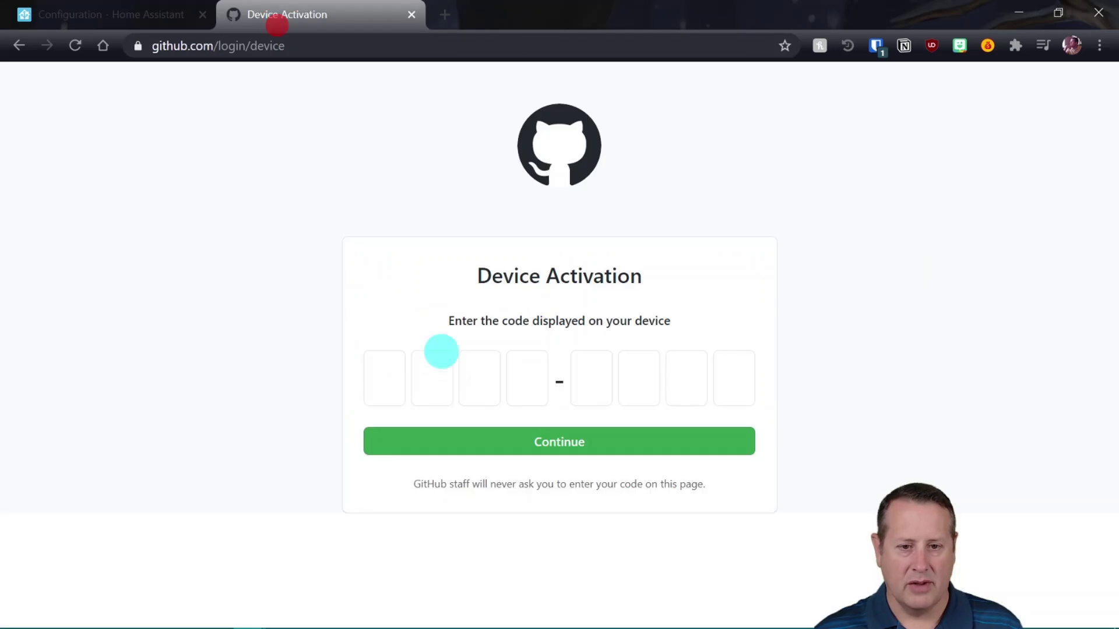
click(389, 373)
text(AF3B)
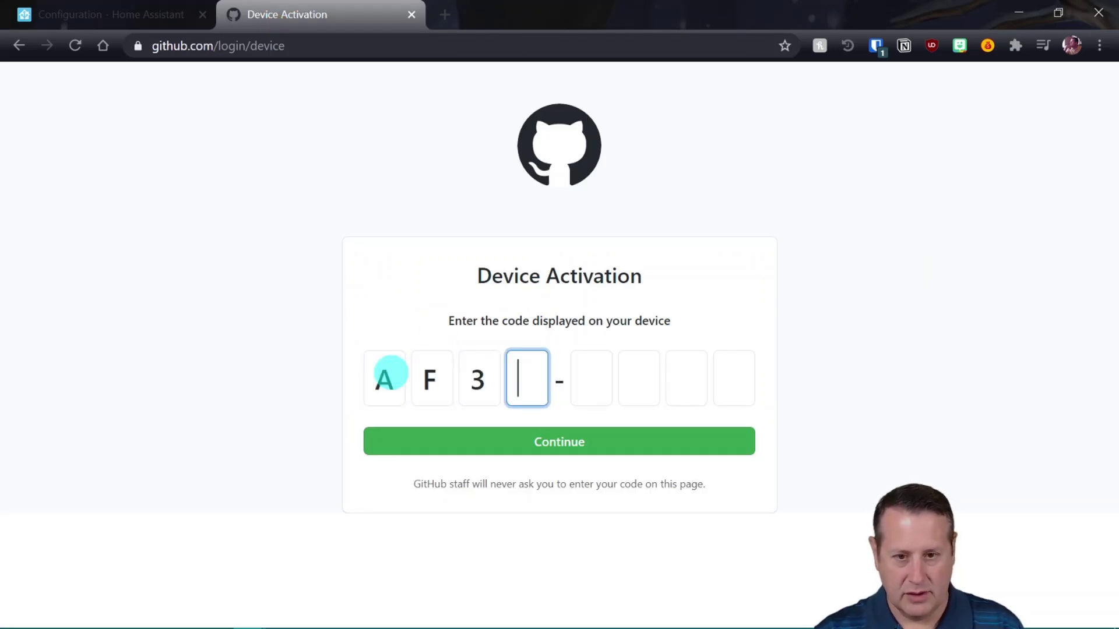
click(142, 24)
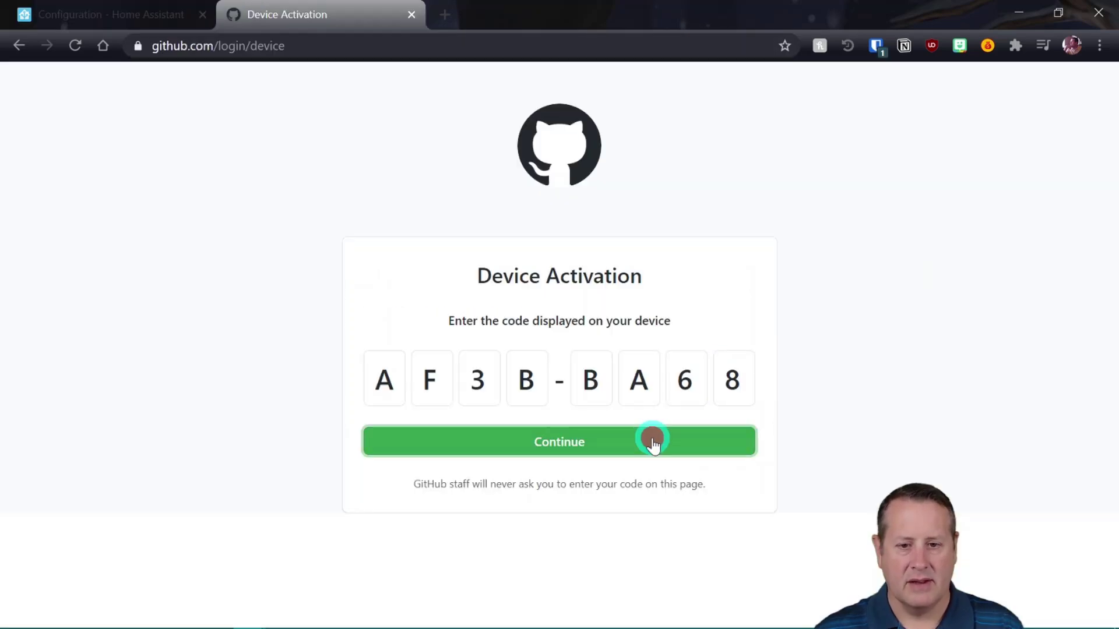
click(652, 438)
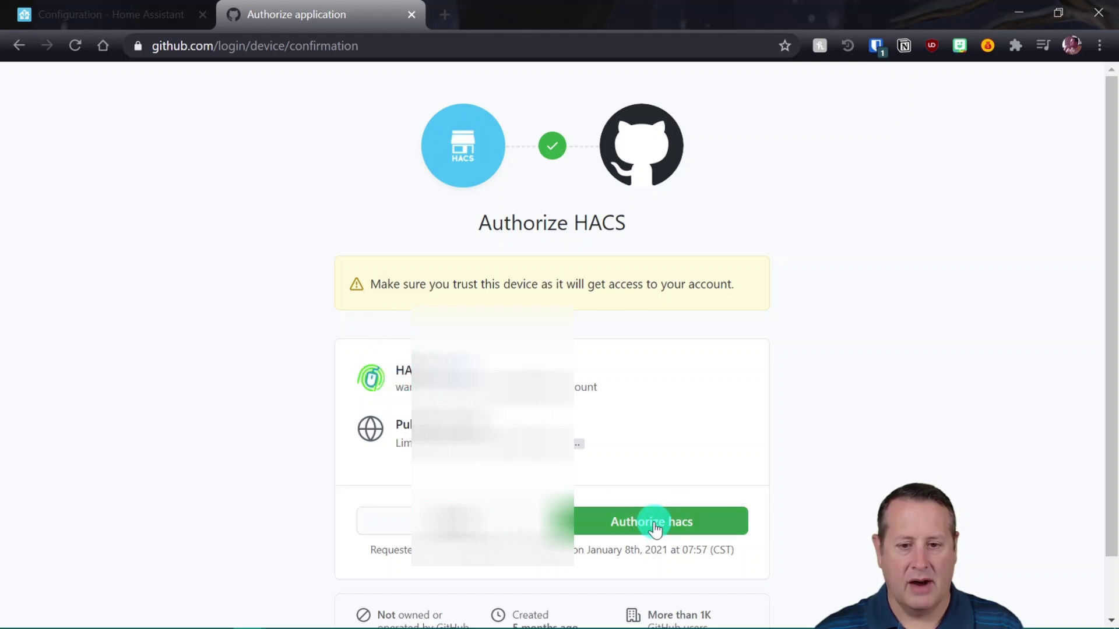
Authorize HACS on GitHub, and back in Home Assistant complete the HACS integration setup without assigning an area
scroll(701, 453, down, 1)
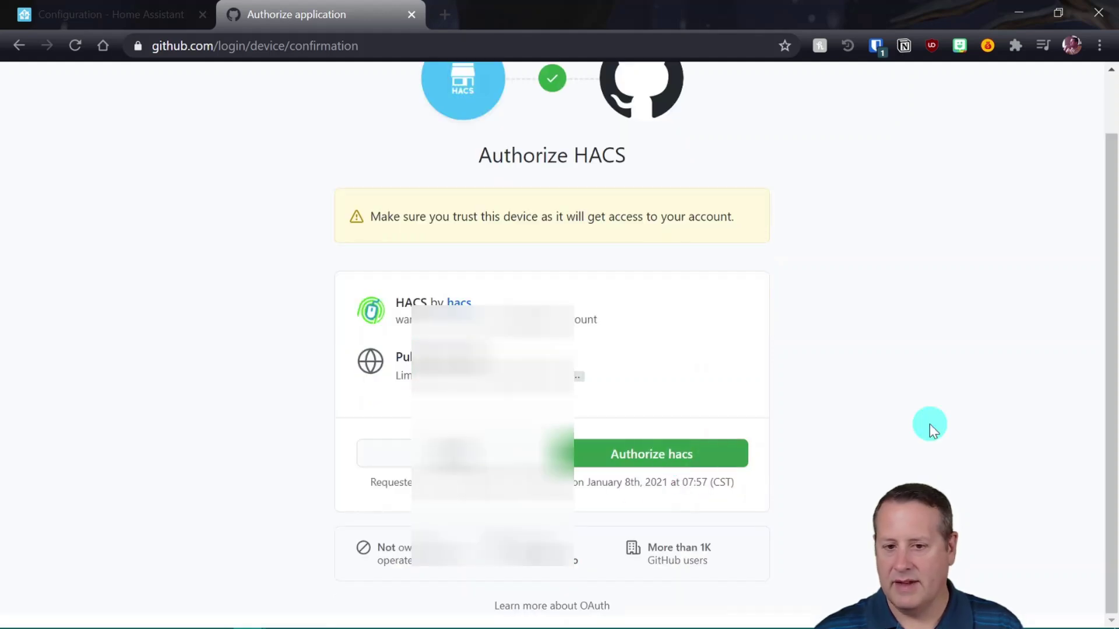
click(563, 454)
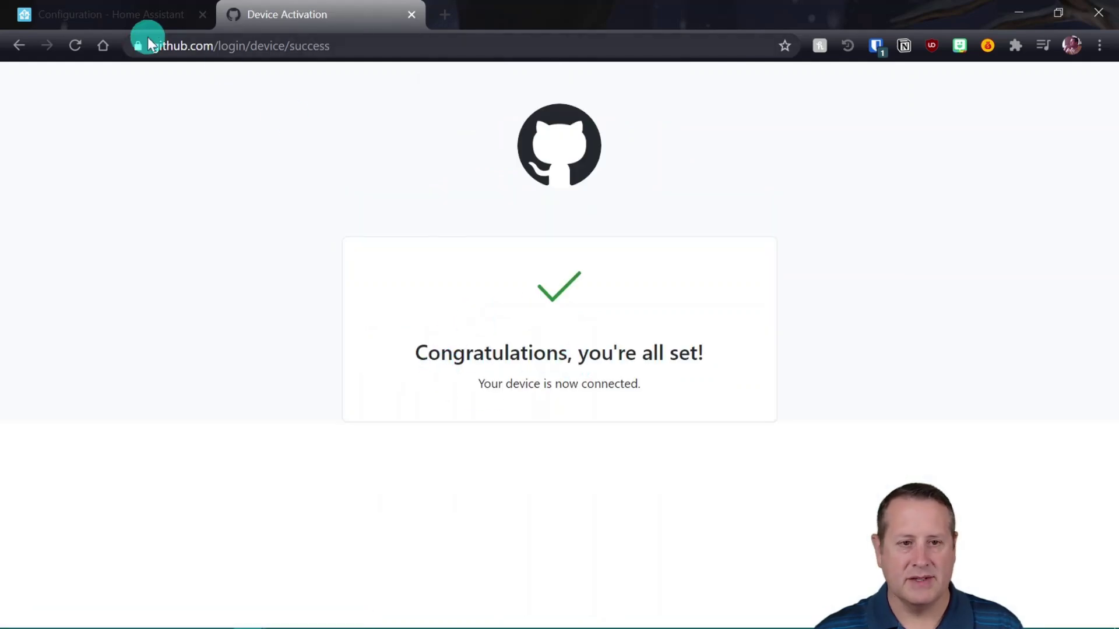
click(121, 18)
click(739, 420)
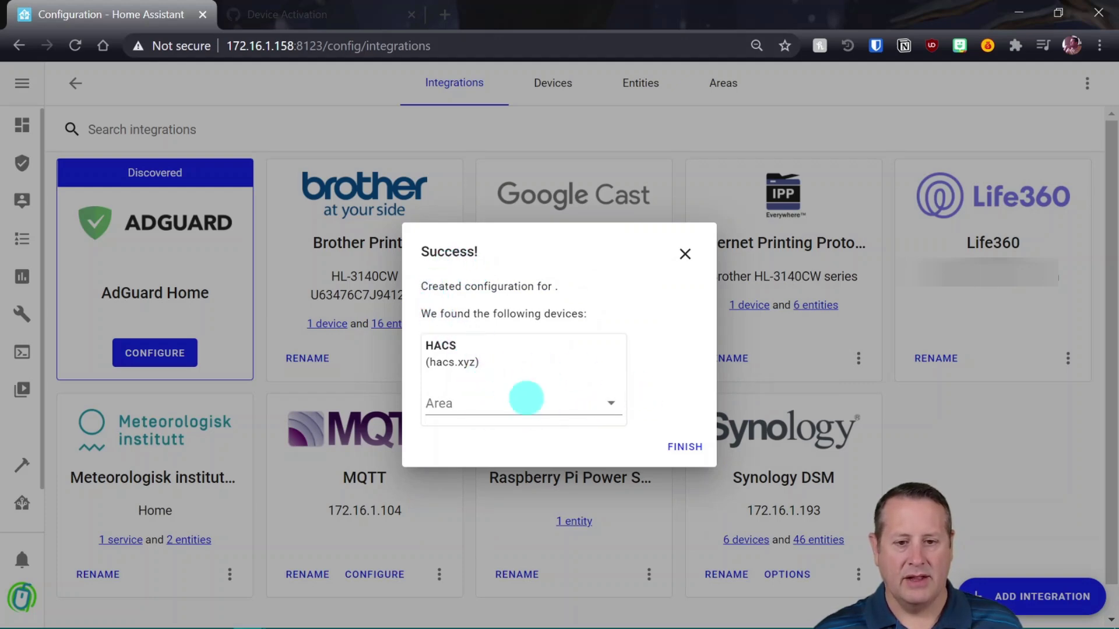
click(536, 402)
click(669, 360)
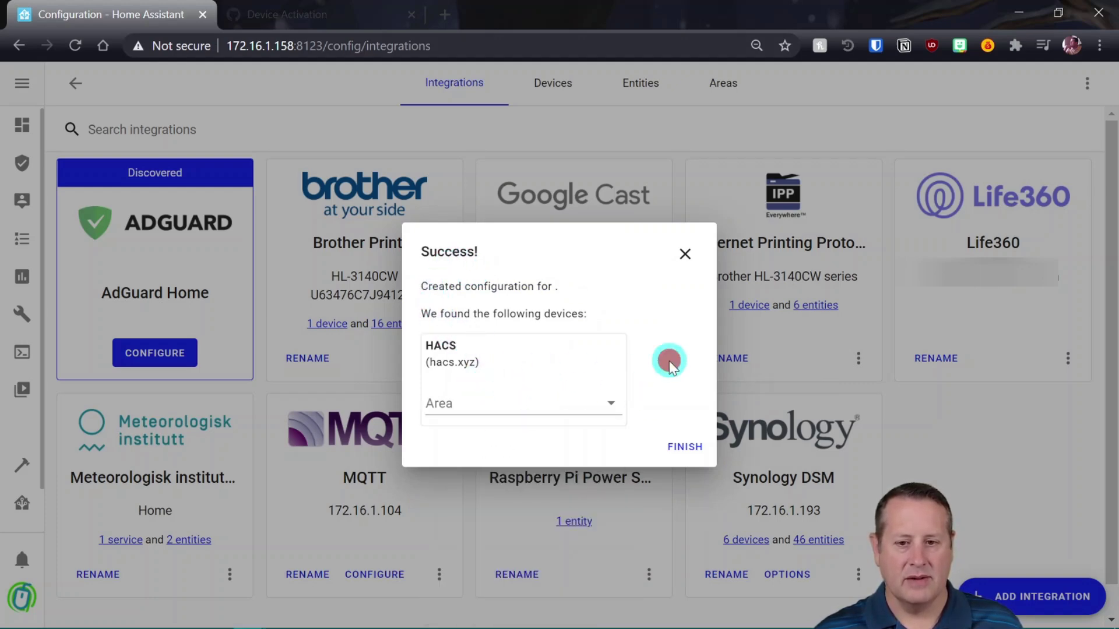
click(687, 449)
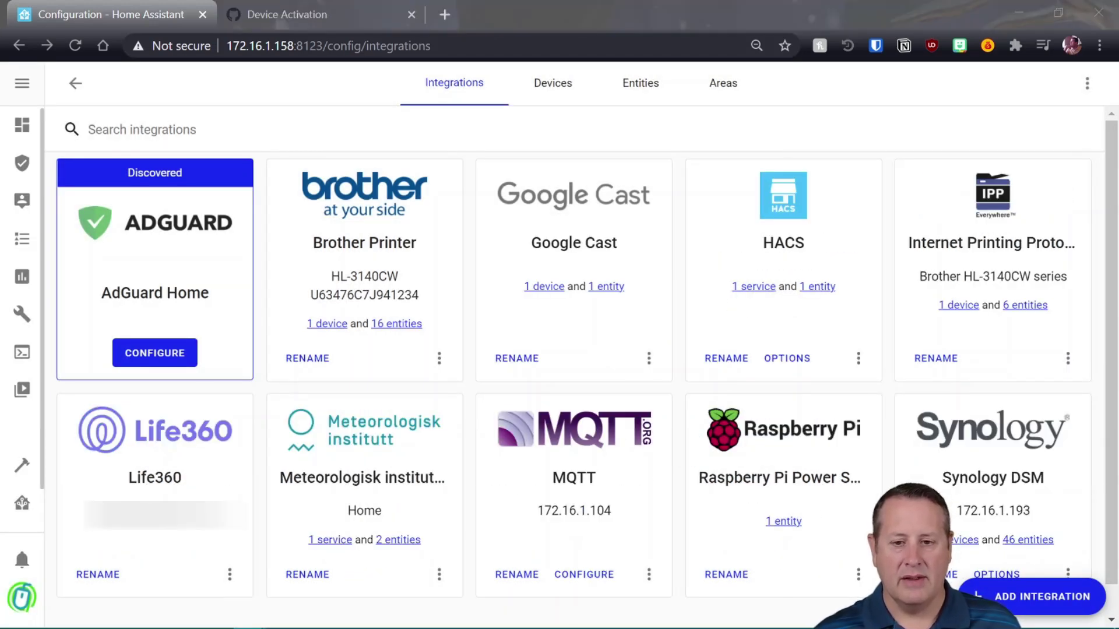
Open the options of the HACS integration and save them with the default settings
click(791, 358)
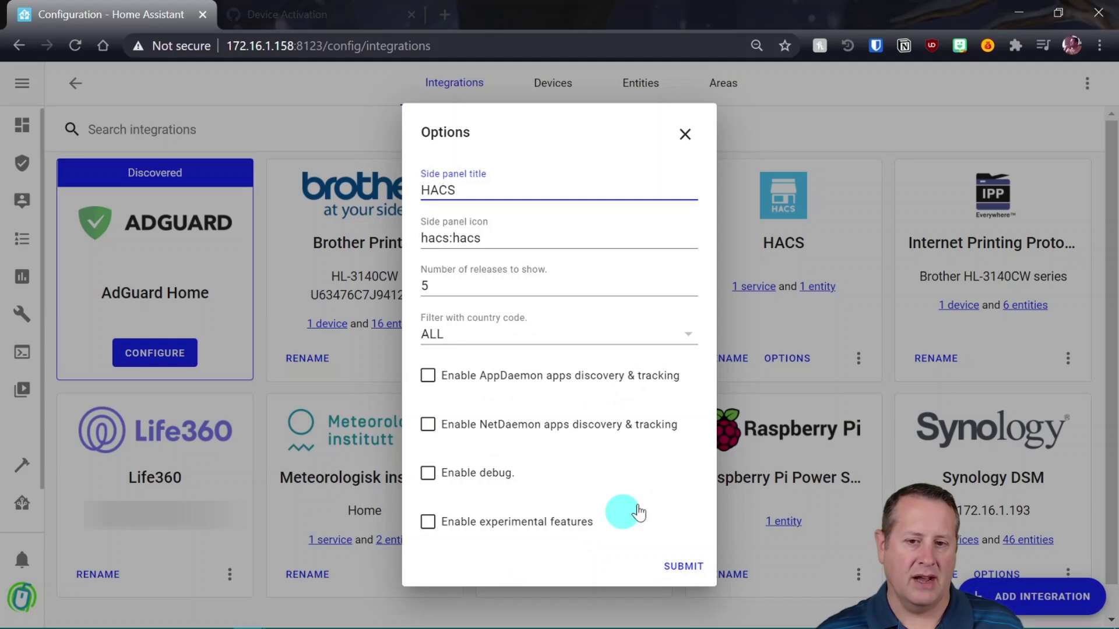
click(687, 567)
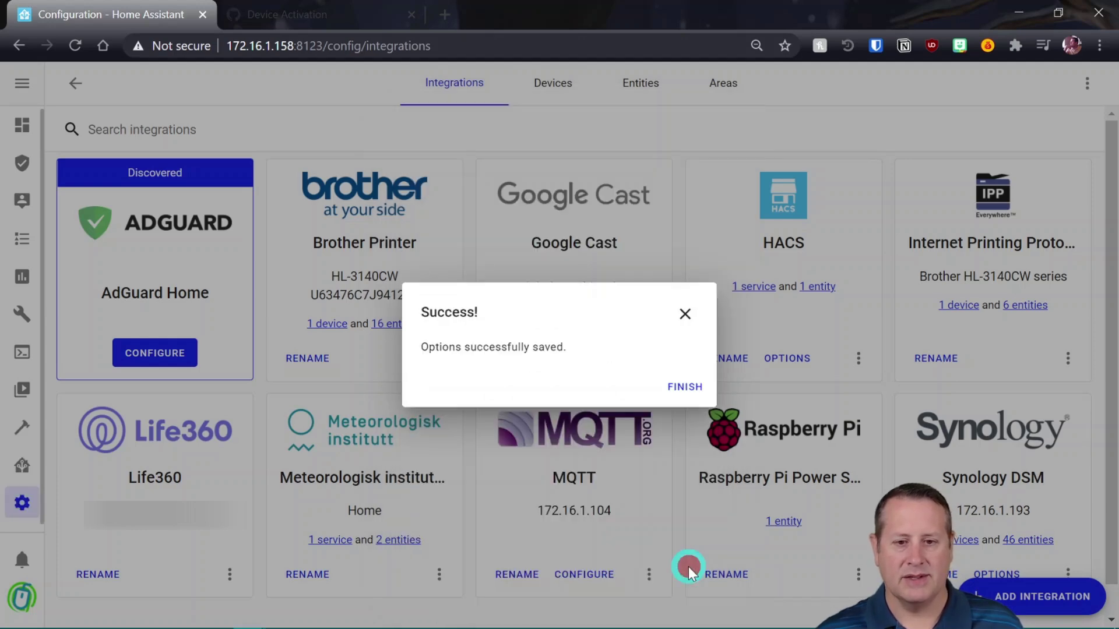
click(681, 387)
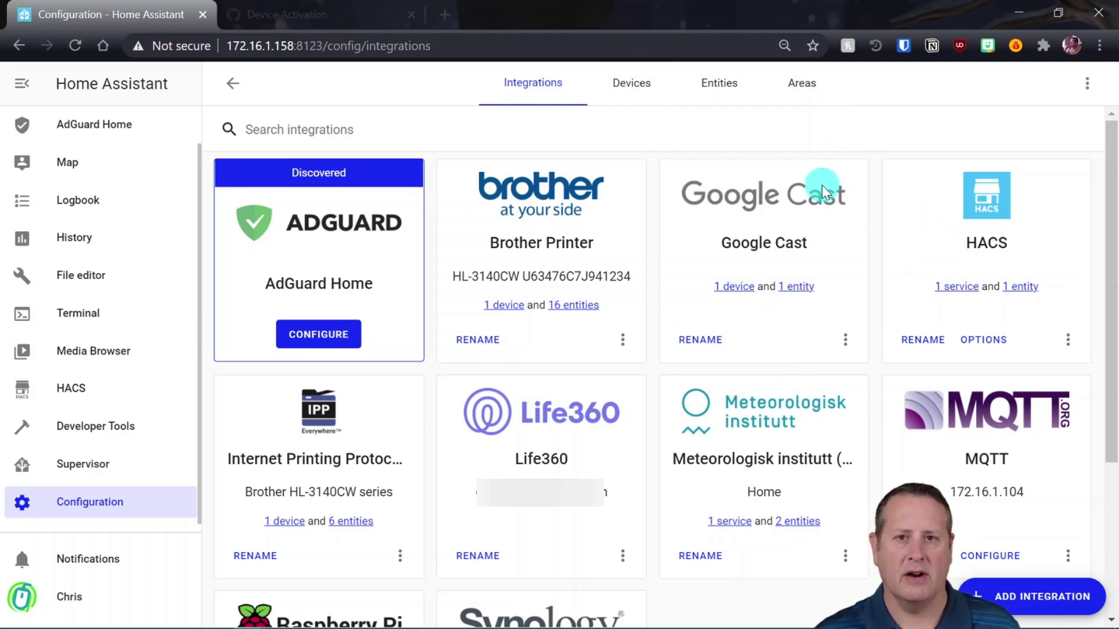
Open the Home Assistant Community Store and look through its Integrations and Frontend sections
click(76, 393)
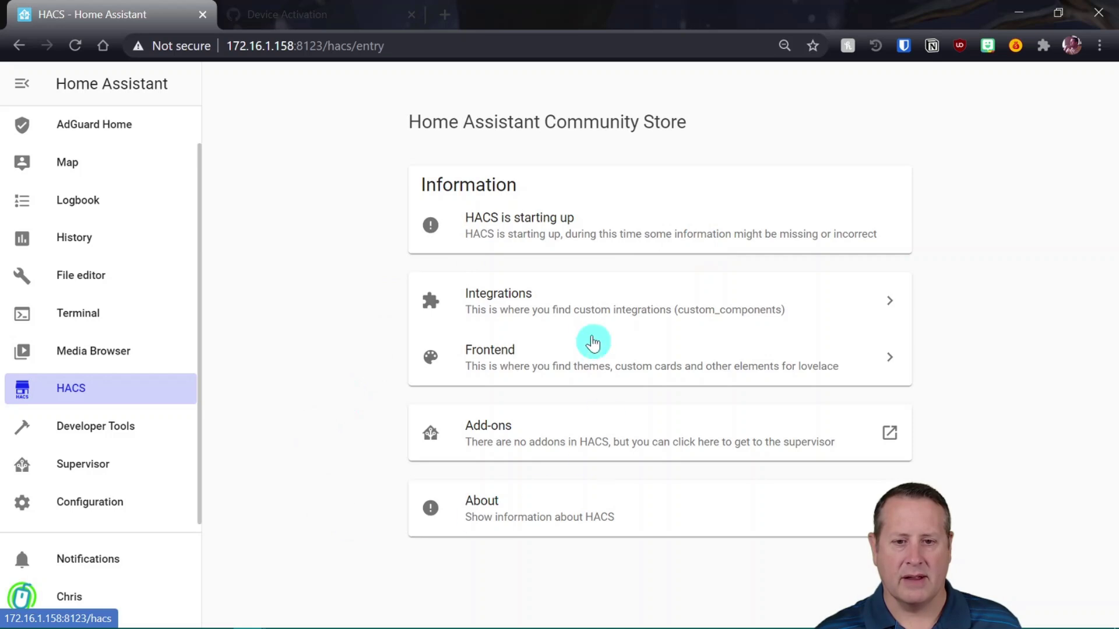
click(595, 301)
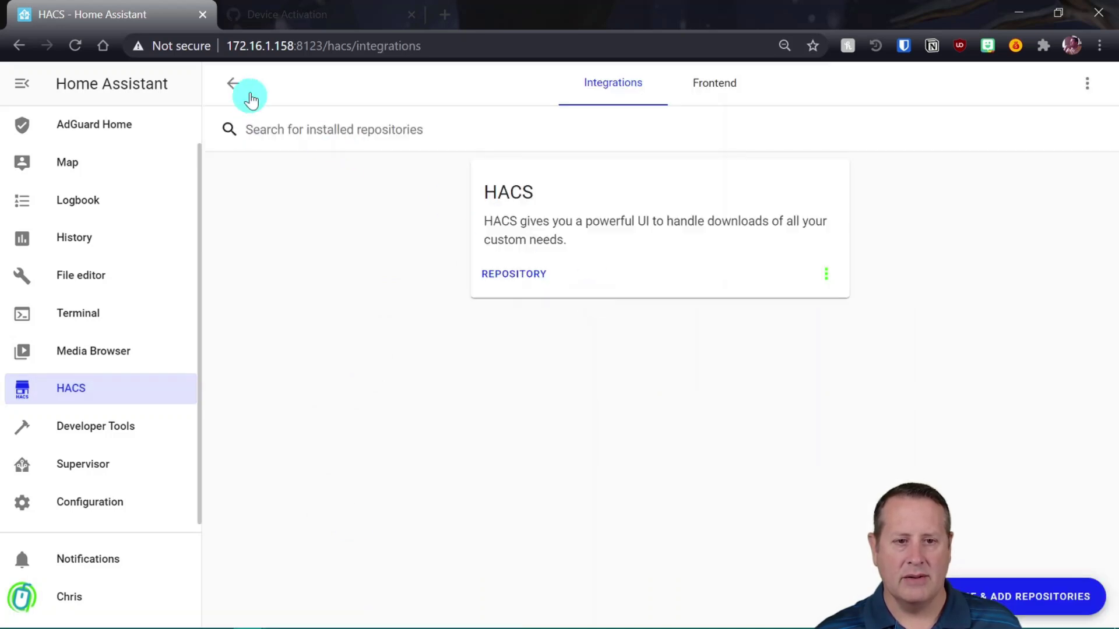
click(232, 84)
click(624, 358)
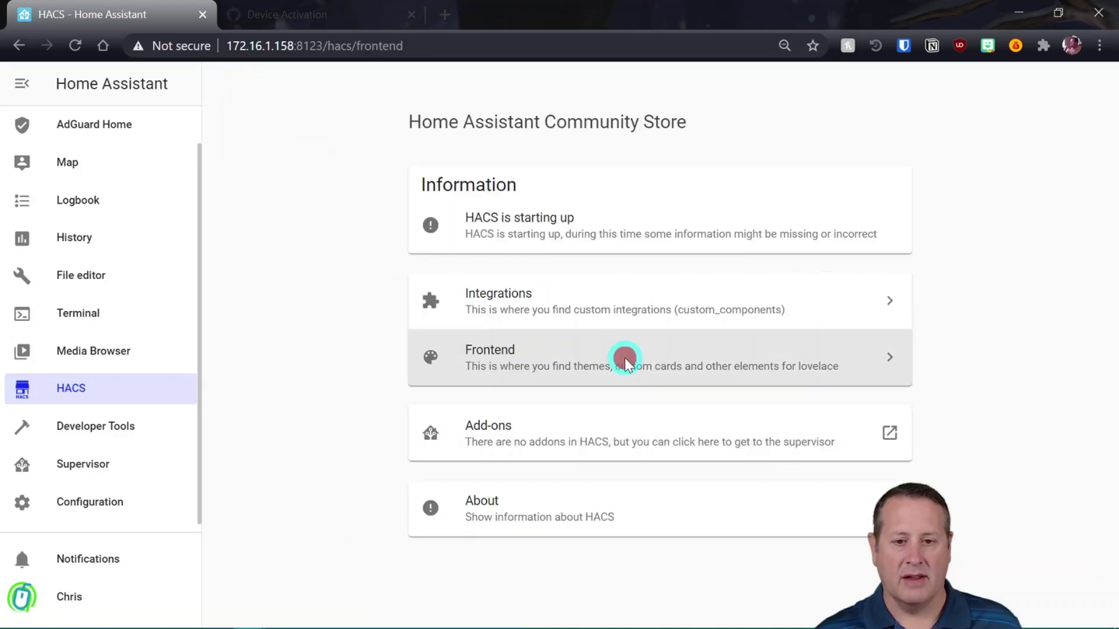
click(233, 85)
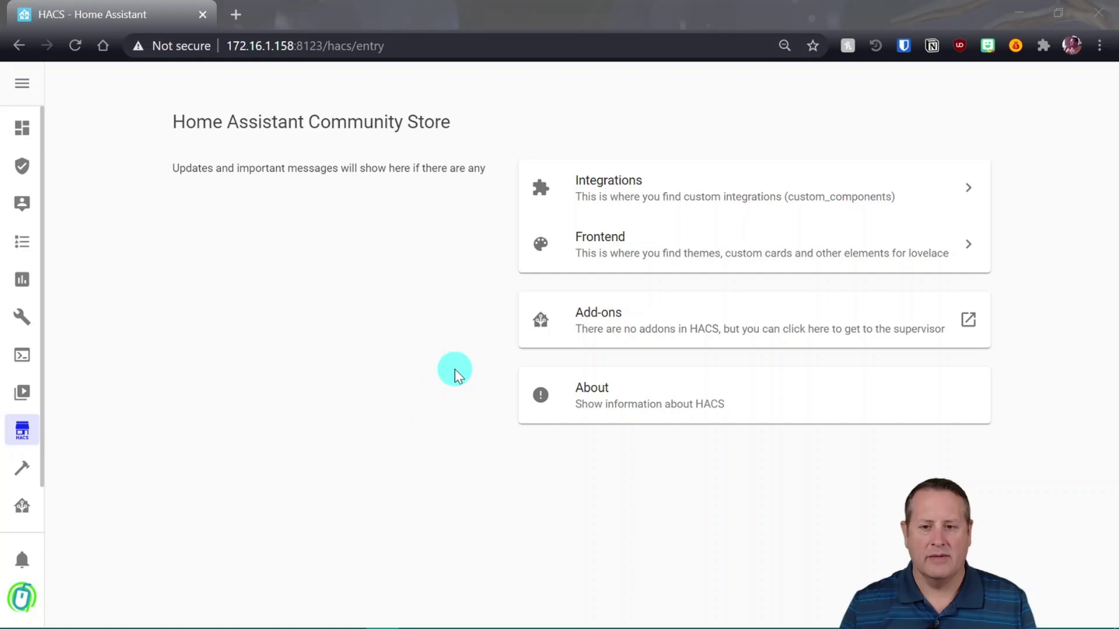
View the custom integration repositories that can be added in the HACS Integrations section
click(709, 198)
click(1078, 597)
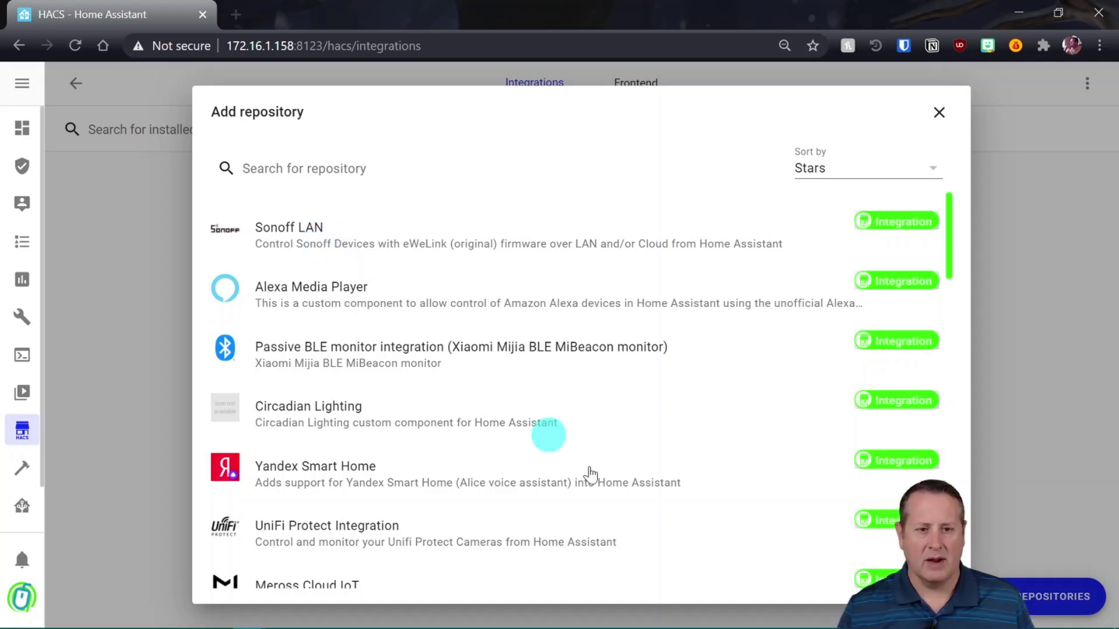
click(940, 111)
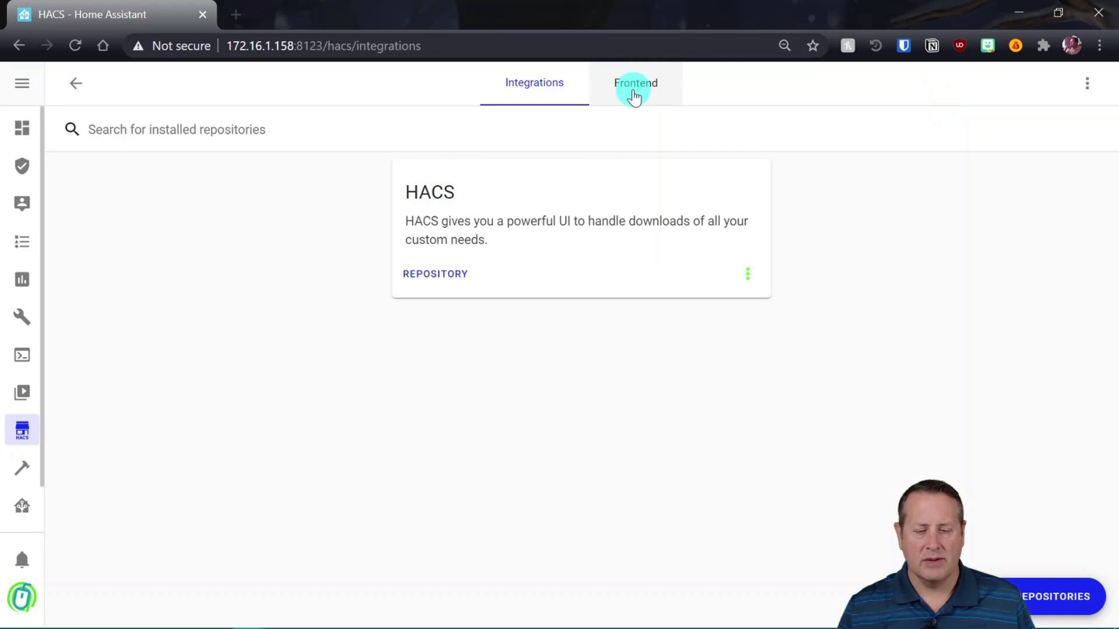
Browse the Lovelace and theme repositories that can be added in the HACS Frontend section
click(644, 110)
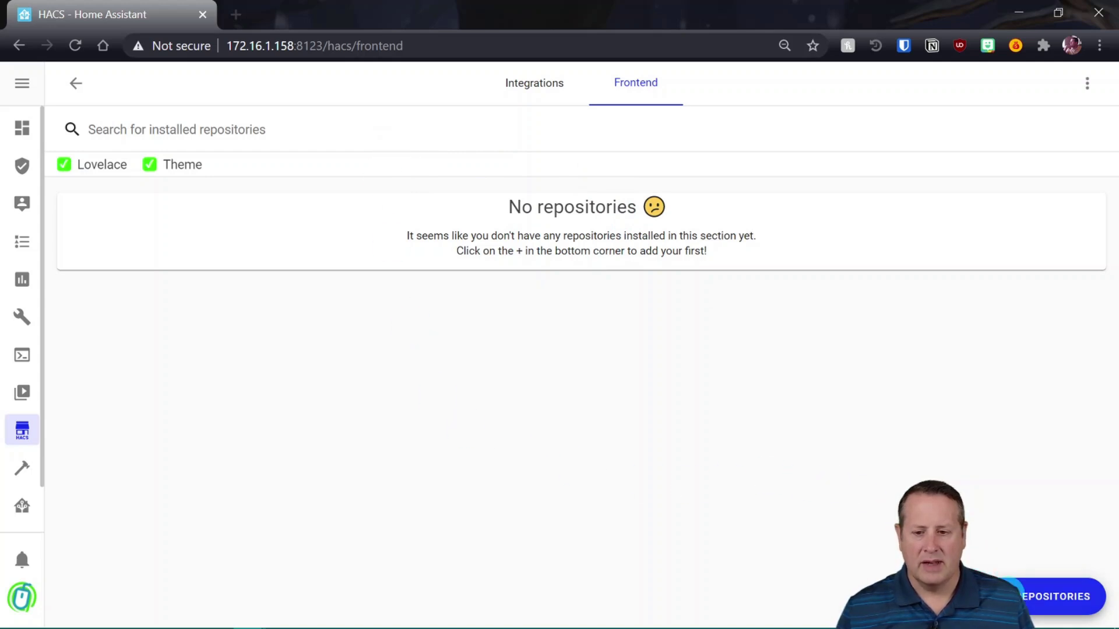
click(1003, 589)
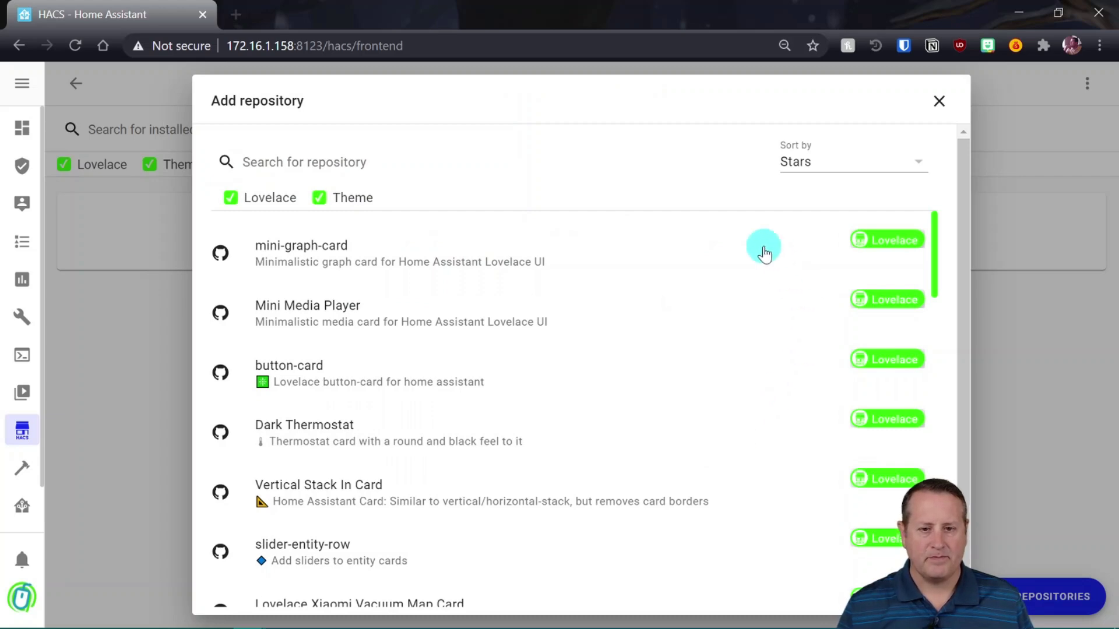
scroll(487, 370, down, 8)
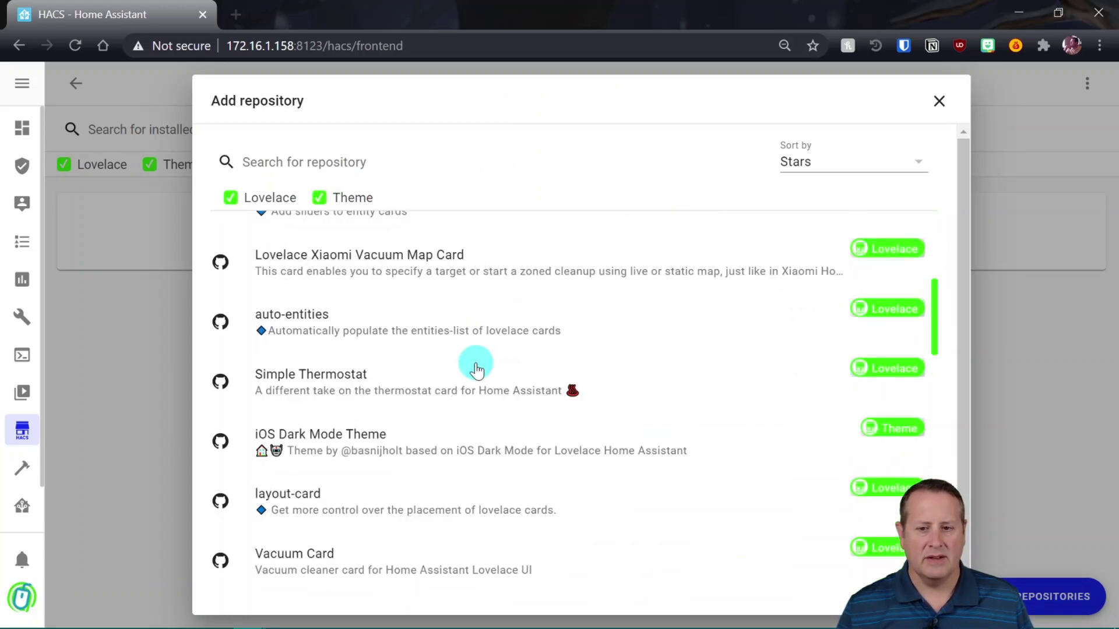
scroll(477, 368, down, 6)
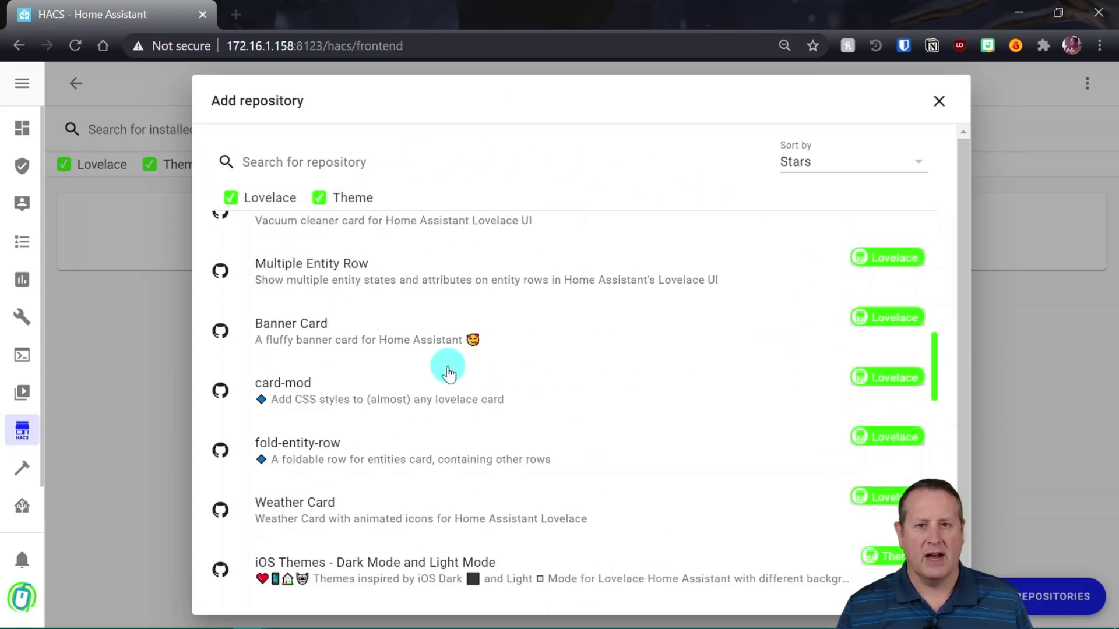
scroll(441, 373, down, 7)
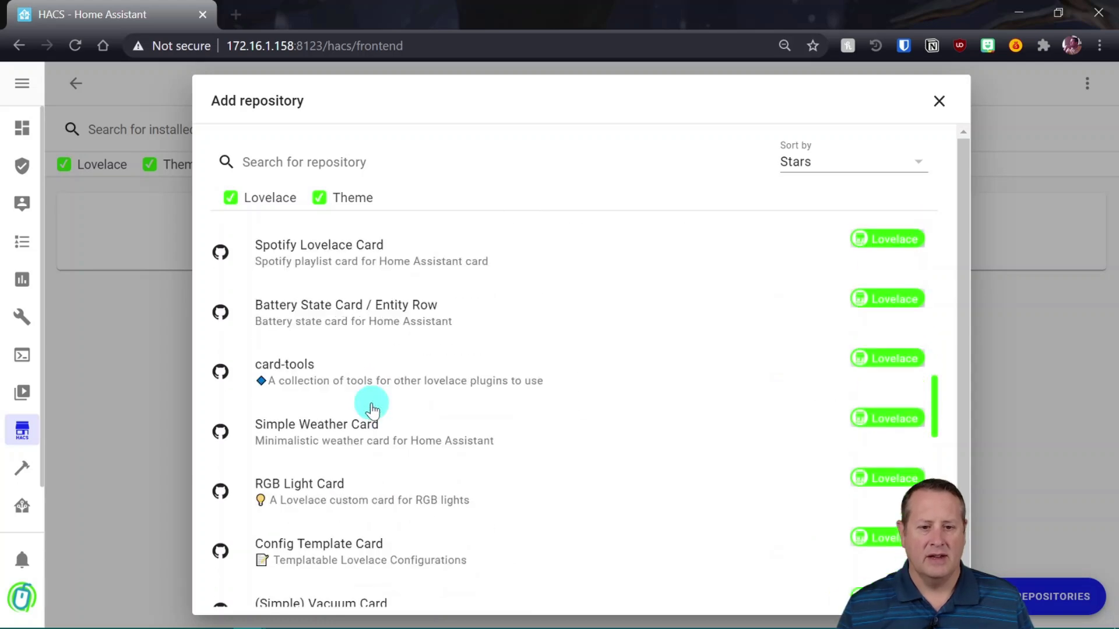
scroll(371, 406, down, 9)
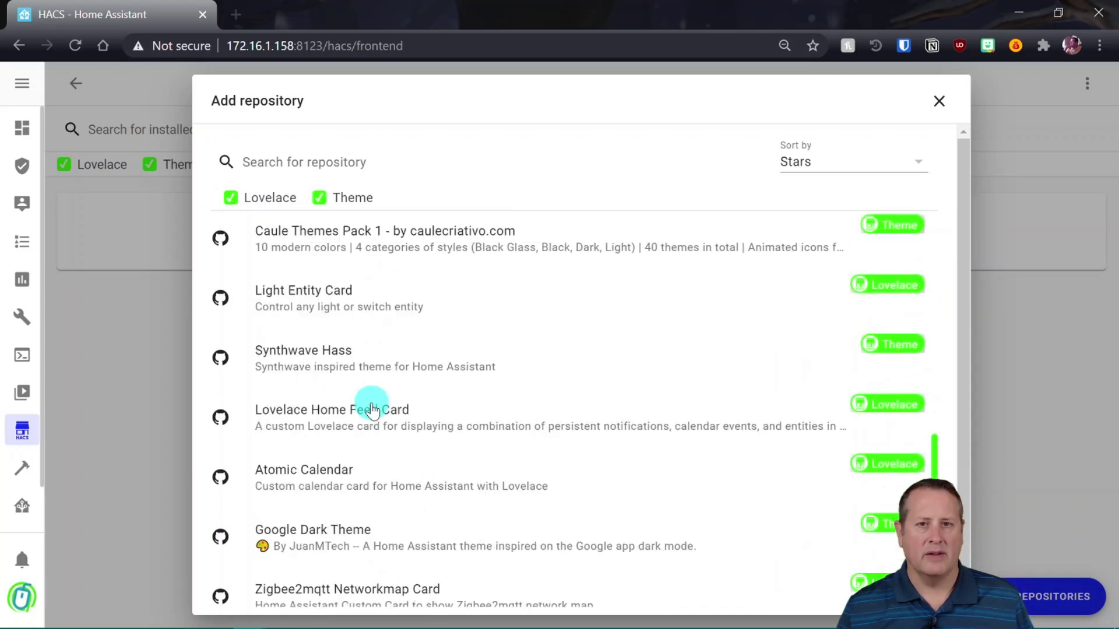
scroll(370, 408, down, 3)
scroll(375, 406, up, 10)
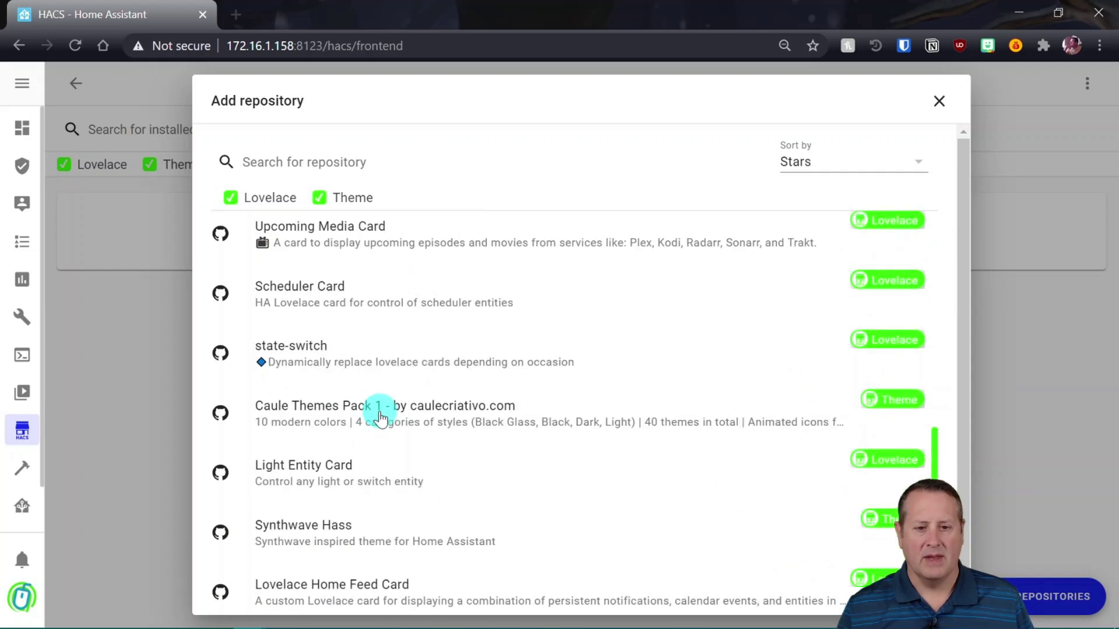
scroll(466, 401, up, 9)
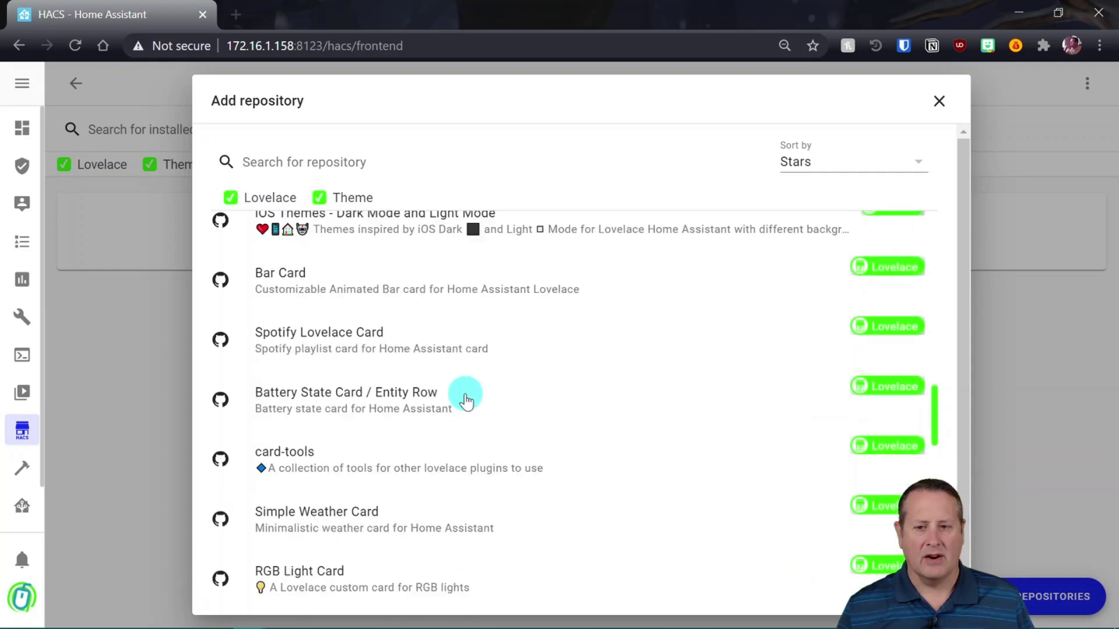
Compare the frontend repository list sorted by Name and by Last updated, and return the sorting to Stars
click(807, 166)
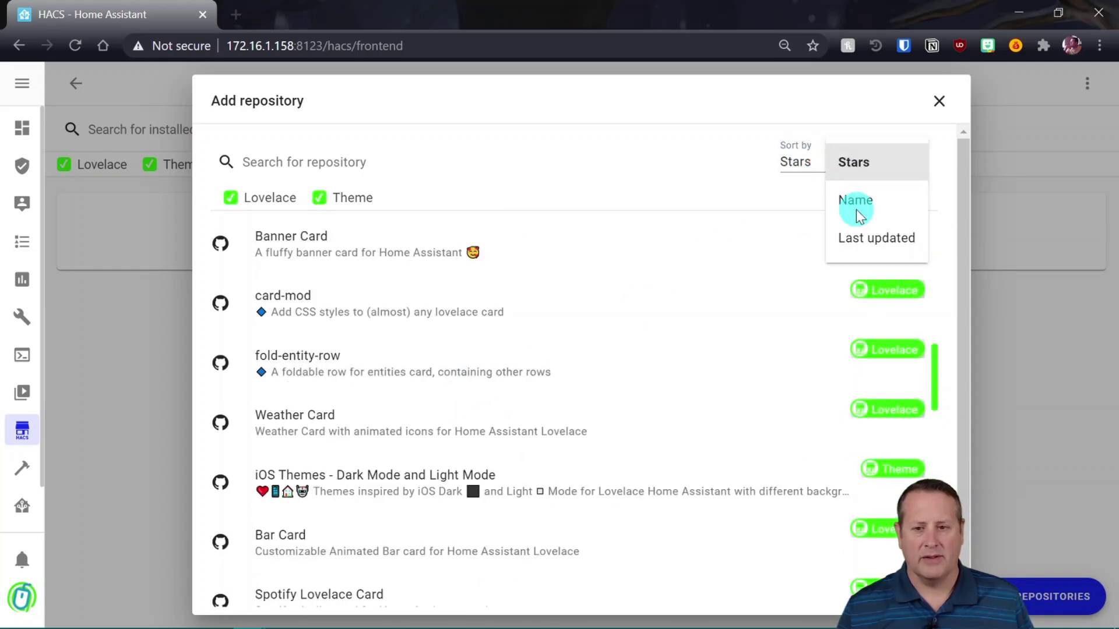
click(853, 202)
click(851, 166)
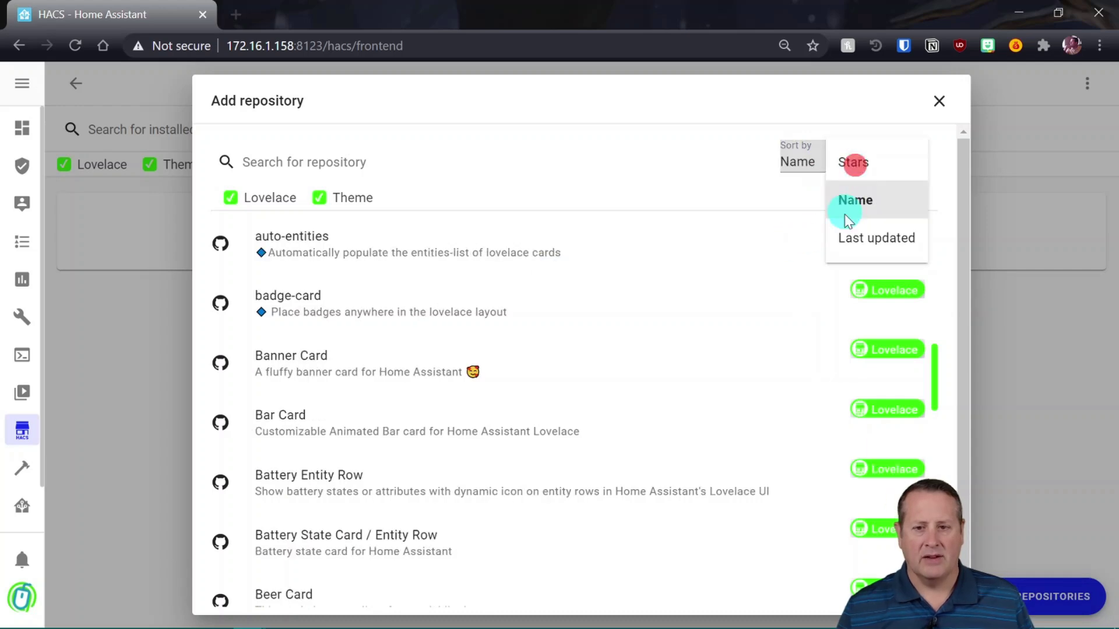
click(850, 236)
scroll(498, 408, up, 5)
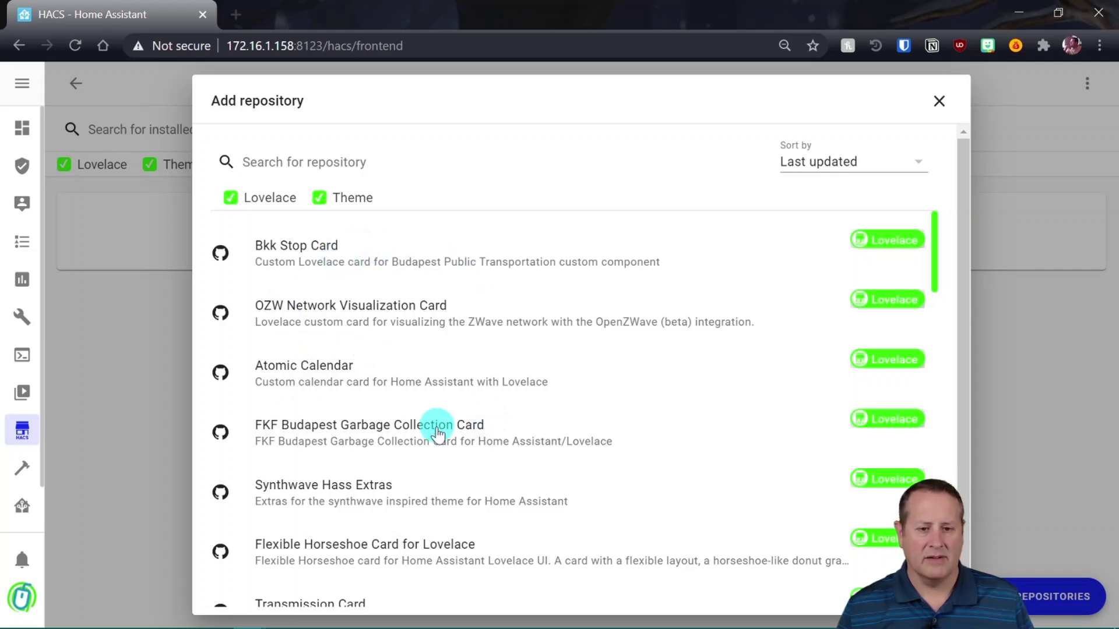
click(819, 161)
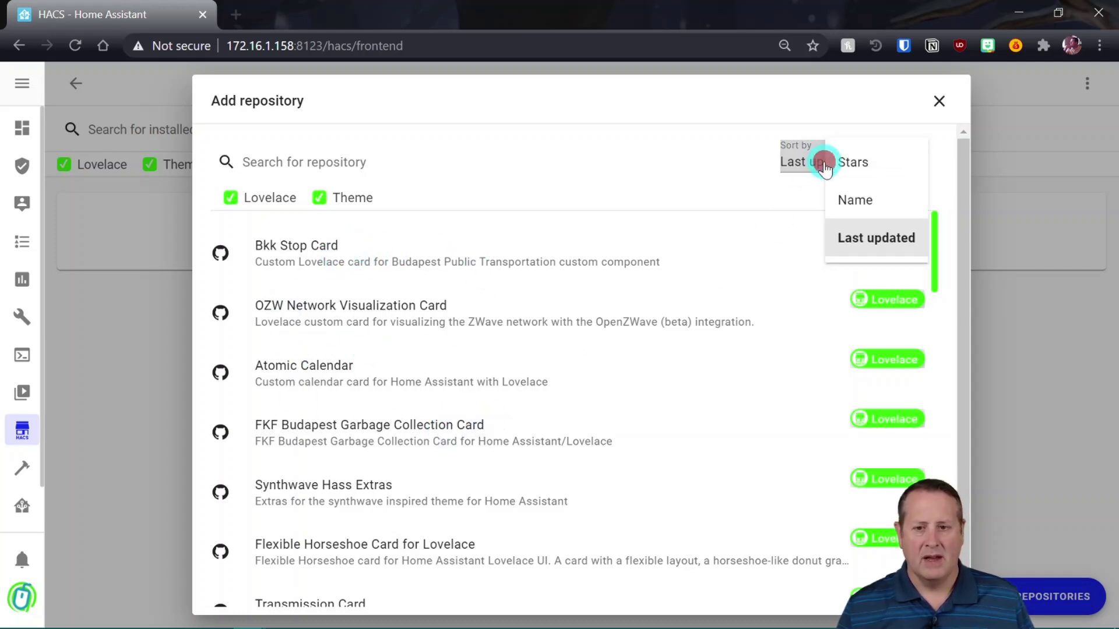
click(877, 164)
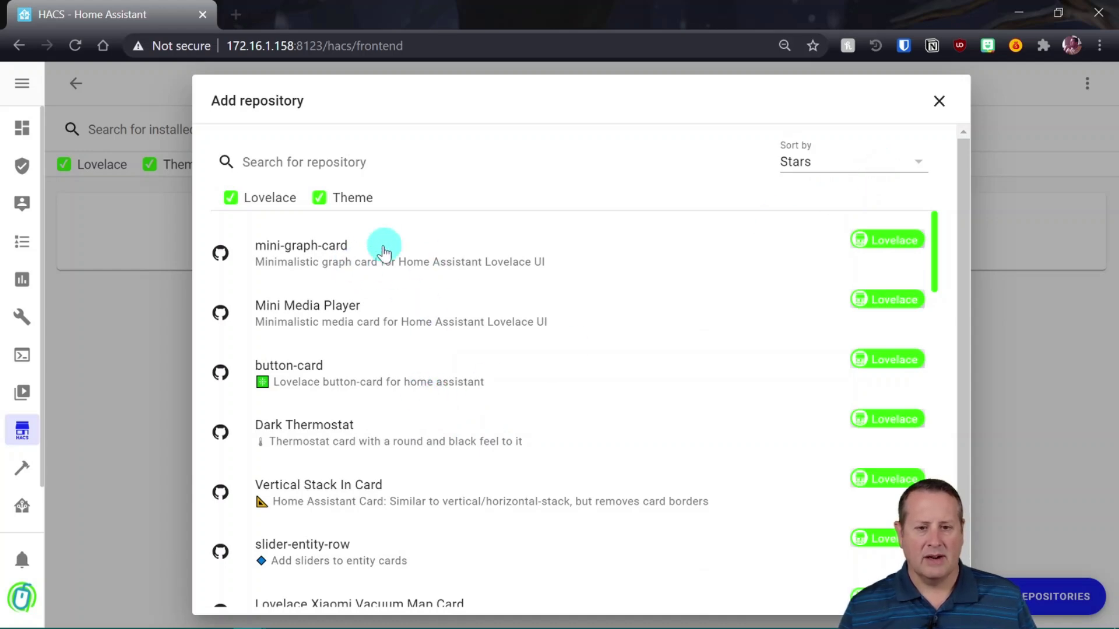
Open the mini-graph-card repository details and review its preview and installation instructions
click(342, 263)
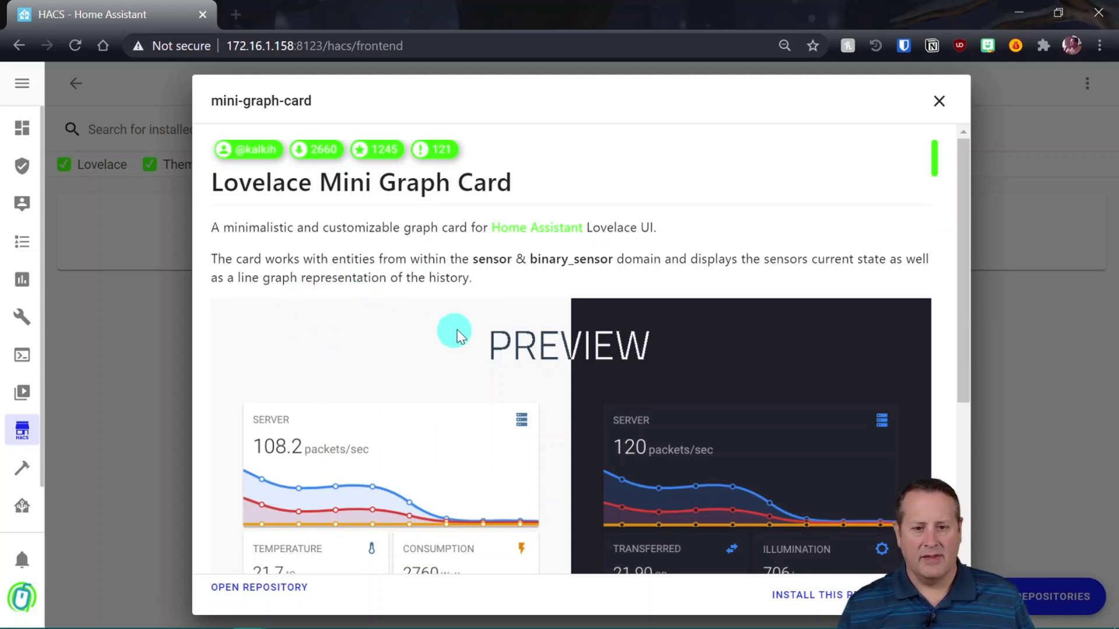
scroll(323, 315, down, 6)
scroll(323, 316, down, 2)
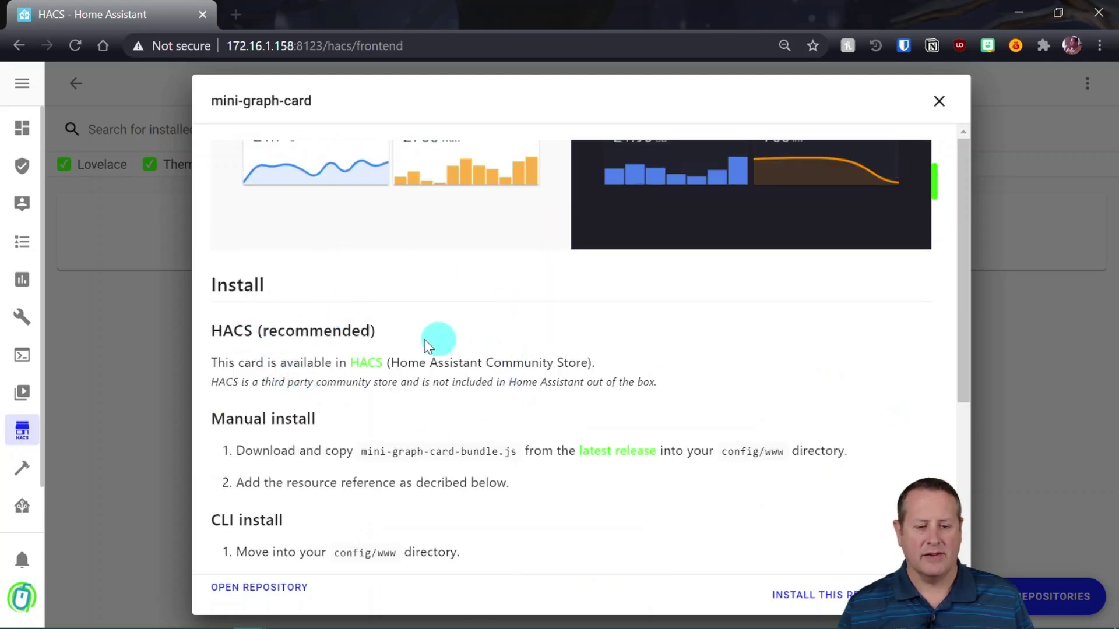
scroll(317, 371, down, 2)
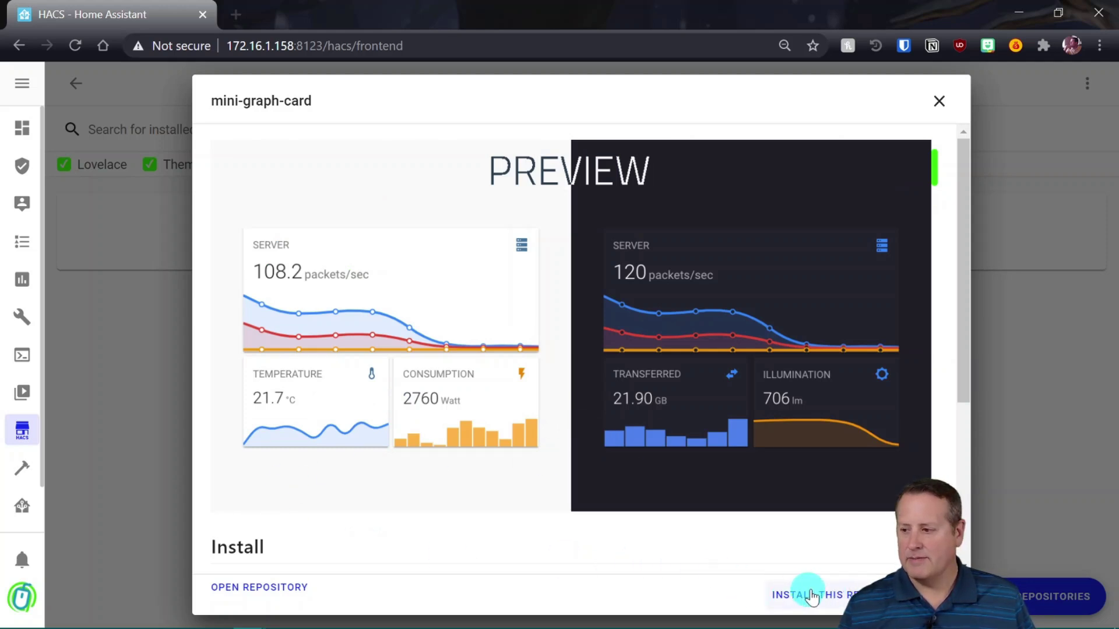
Install mini-graph-card version v0.10.0 after checking the available versions, and reload the browser to clear the cache
click(857, 592)
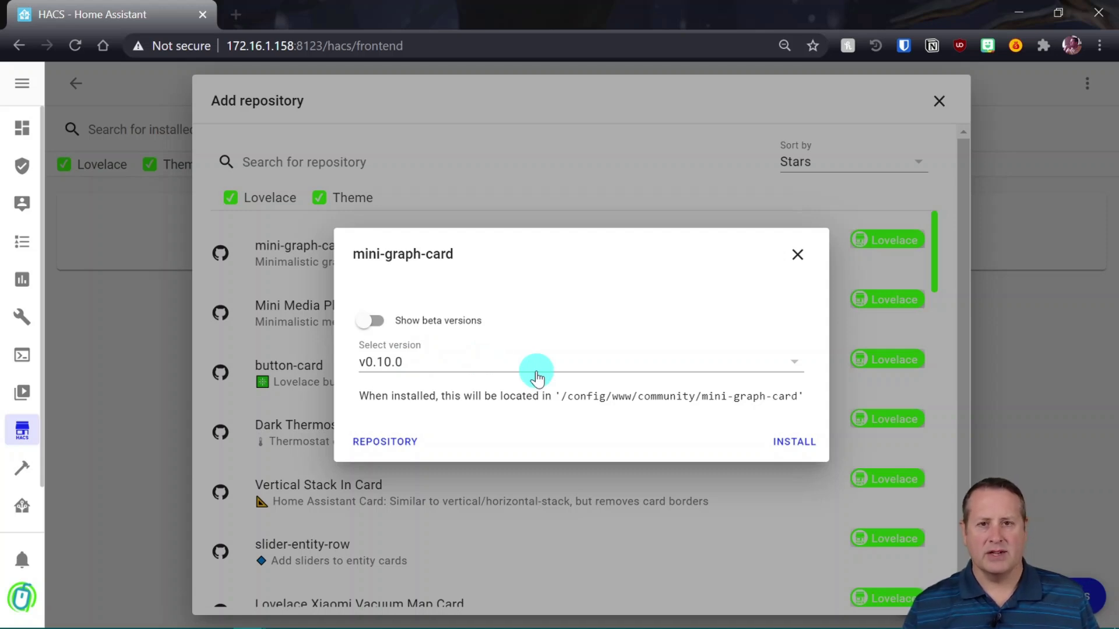
click(797, 363)
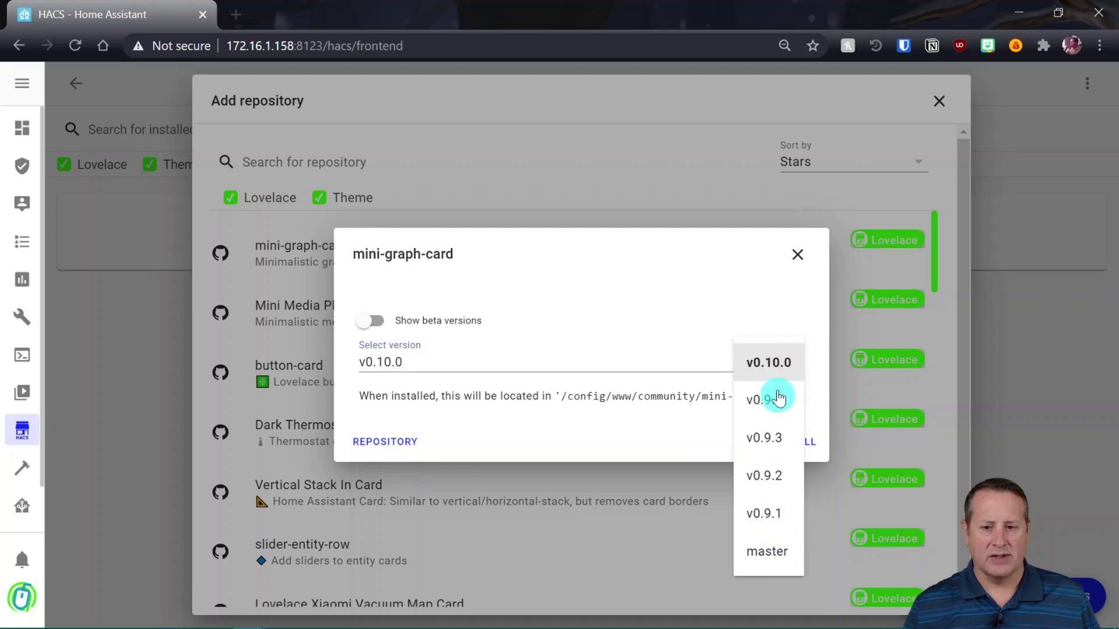
click(642, 256)
click(796, 446)
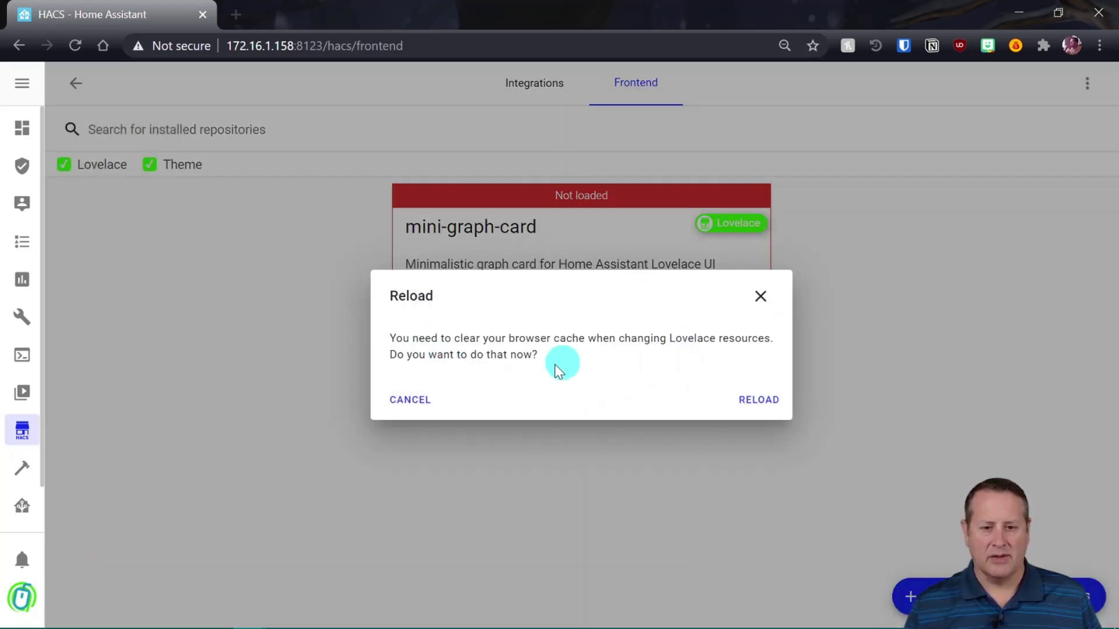
click(757, 399)
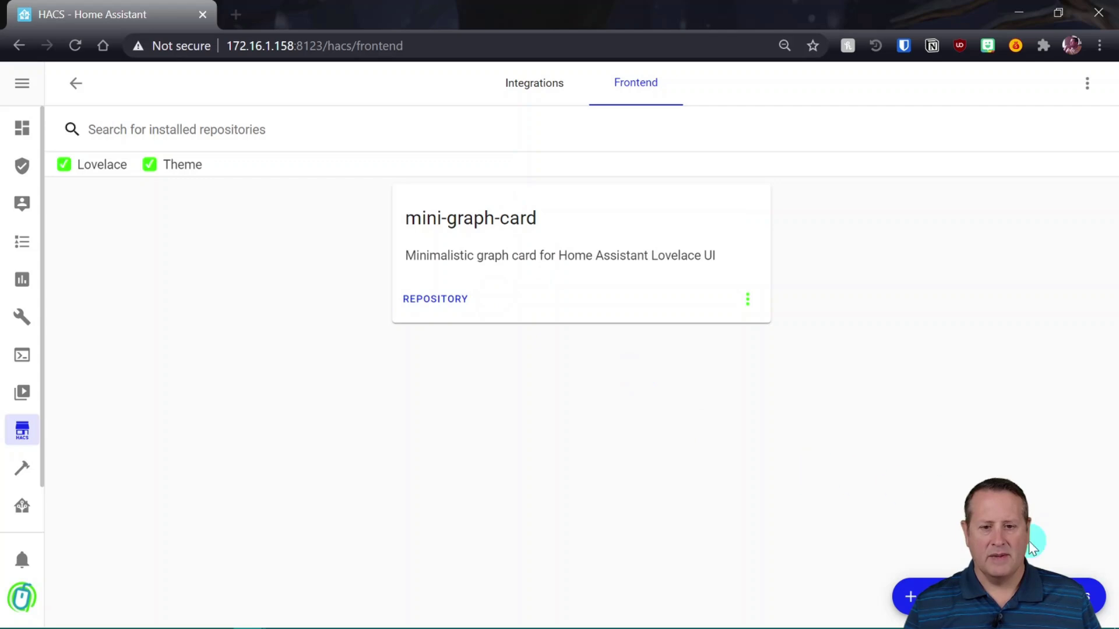
Search the frontend repositories that can be added for "butt" and open the details of button-card
click(910, 596)
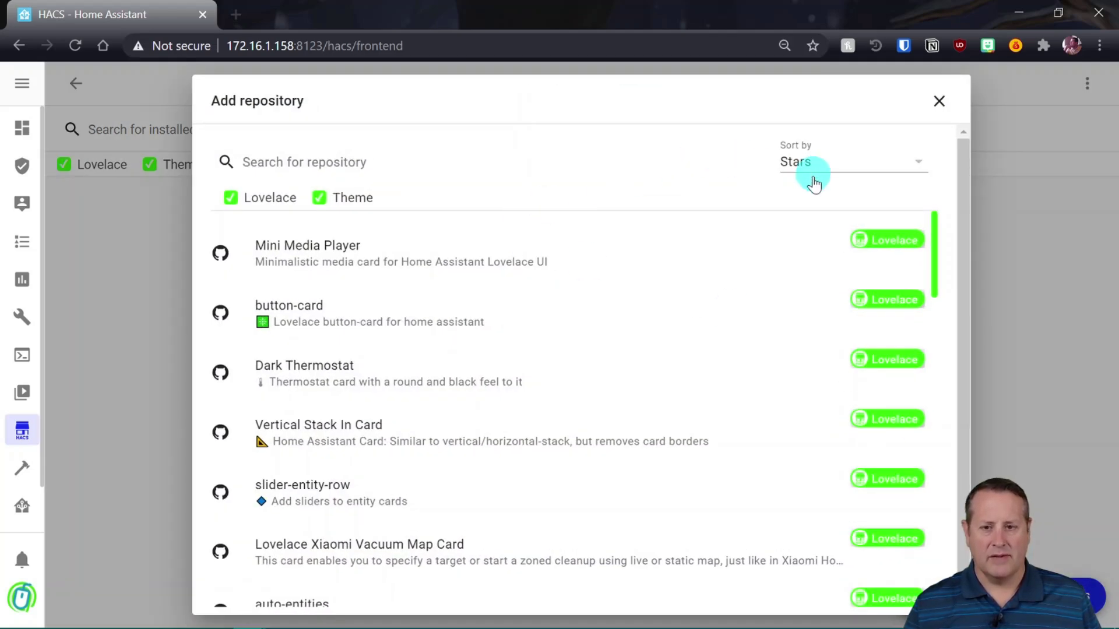
click(303, 160)
text(butt)
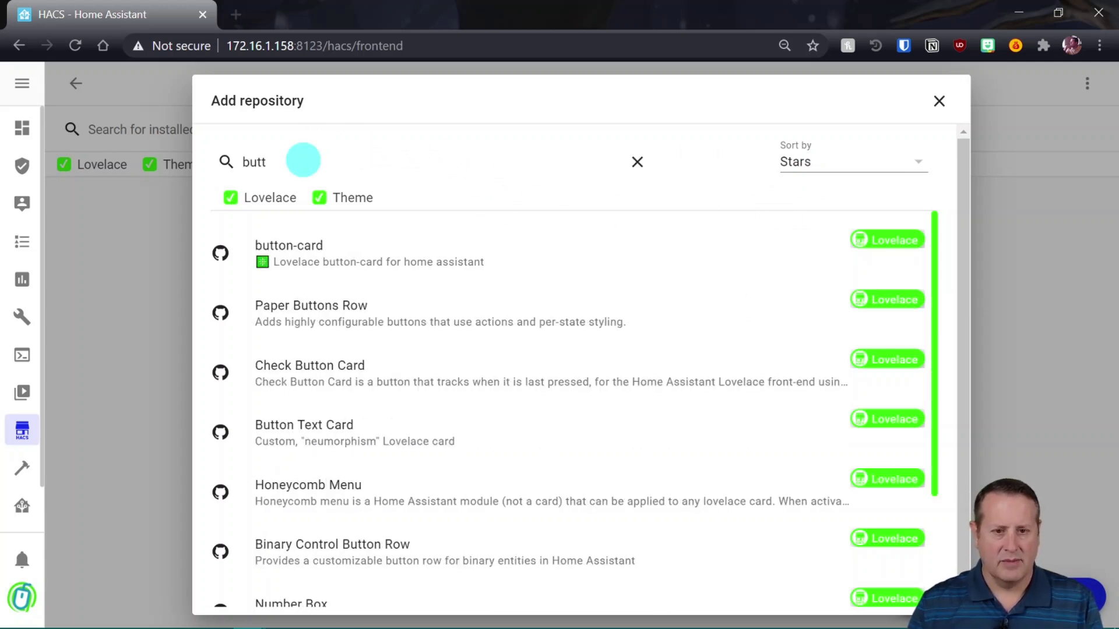
click(335, 251)
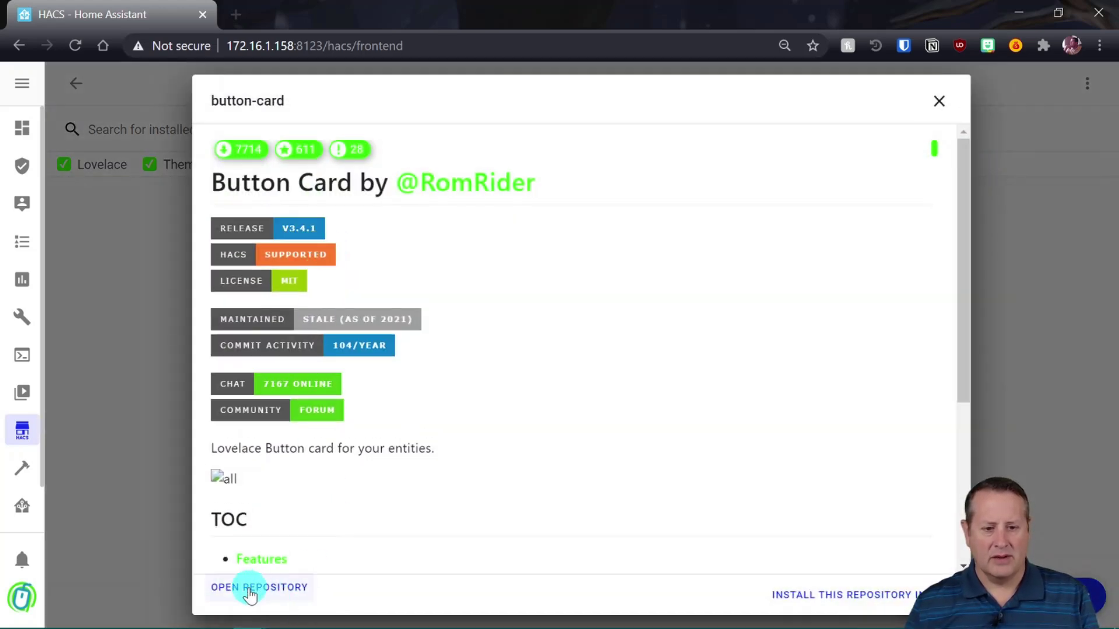
Open button-card's GitHub repository, read through its README features and configuration options, and return to HACS
click(257, 595)
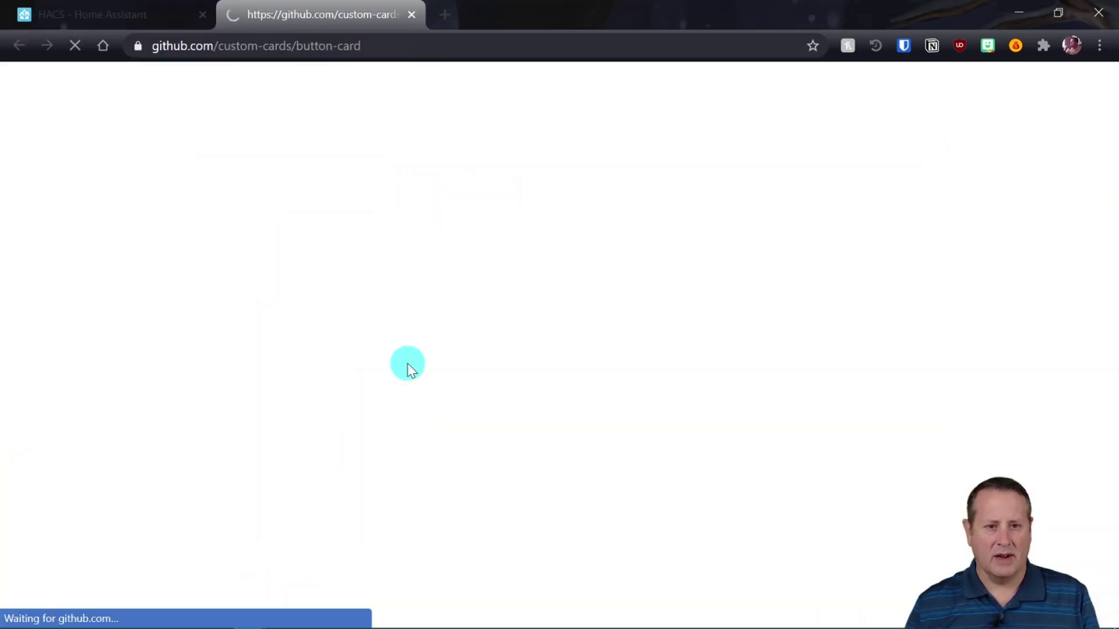
scroll(275, 375, down, 12)
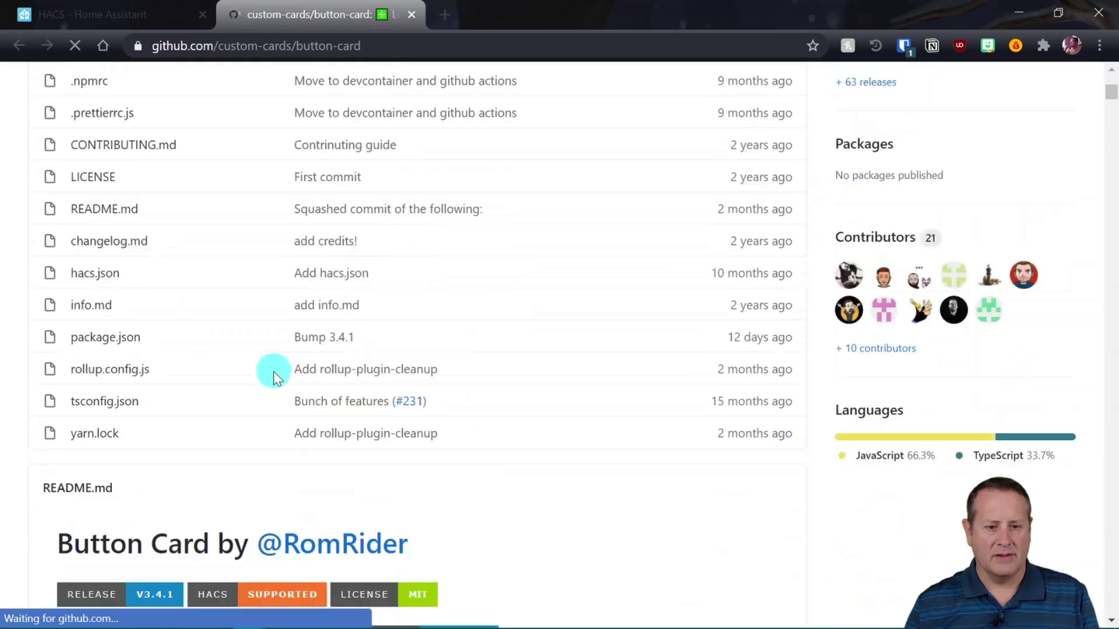
scroll(269, 383, down, 20)
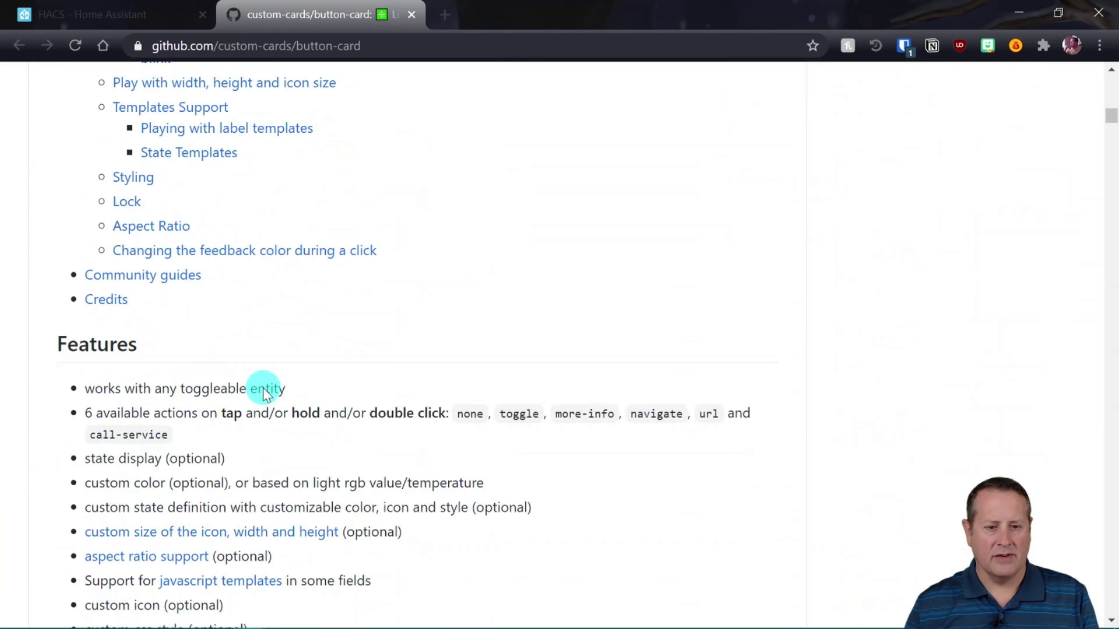
scroll(262, 391, down, 20)
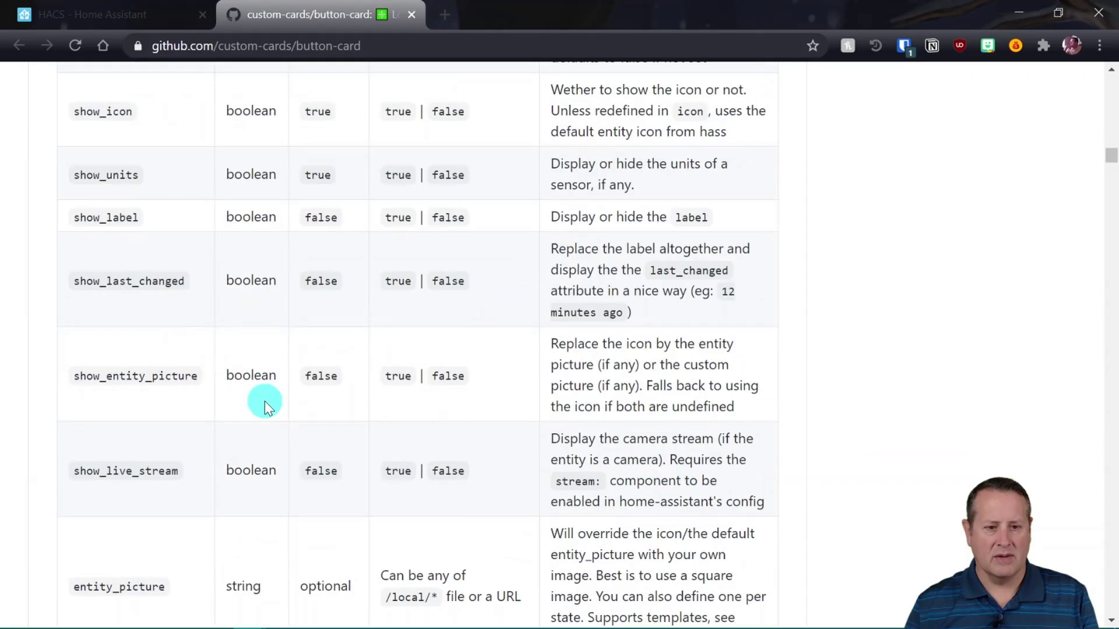
scroll(265, 405, down, 20)
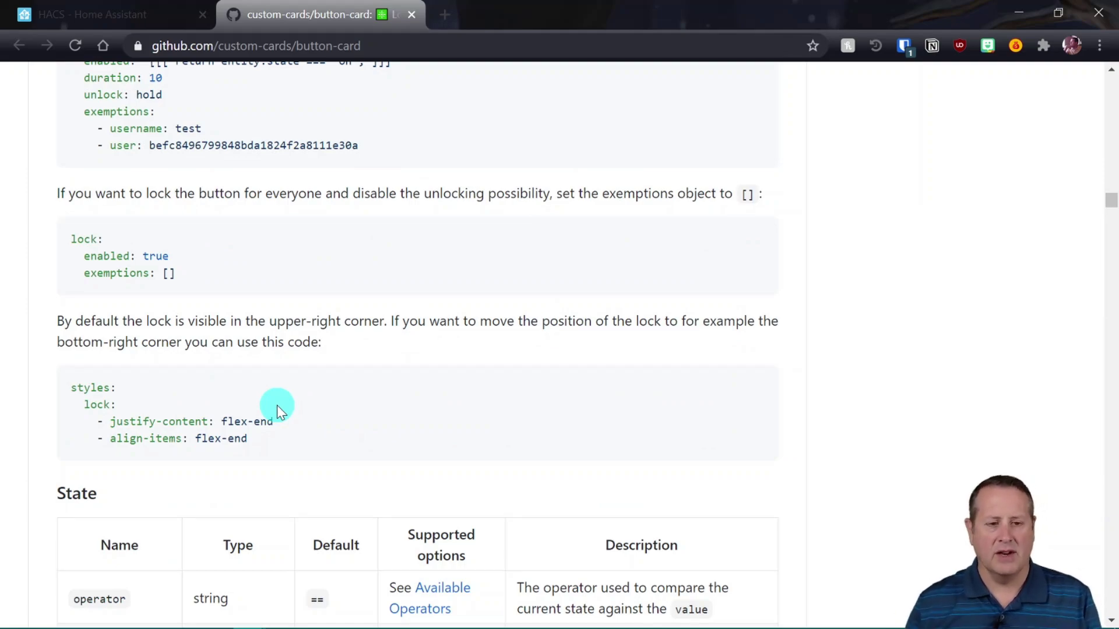
scroll(319, 304, down, 8)
scroll(319, 307, down, 8)
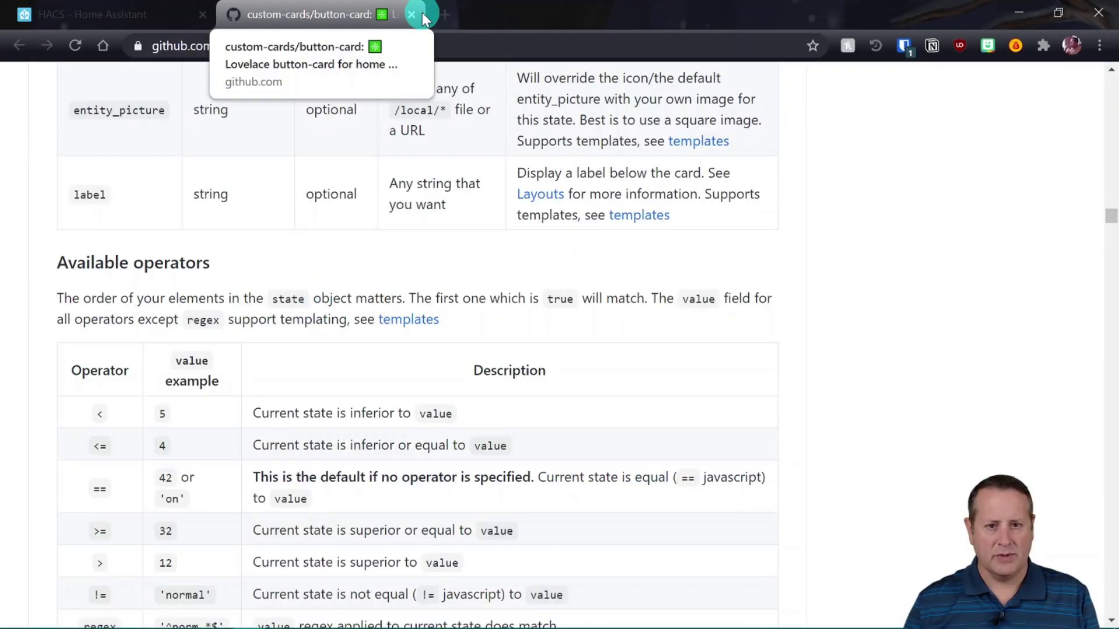
click(420, 13)
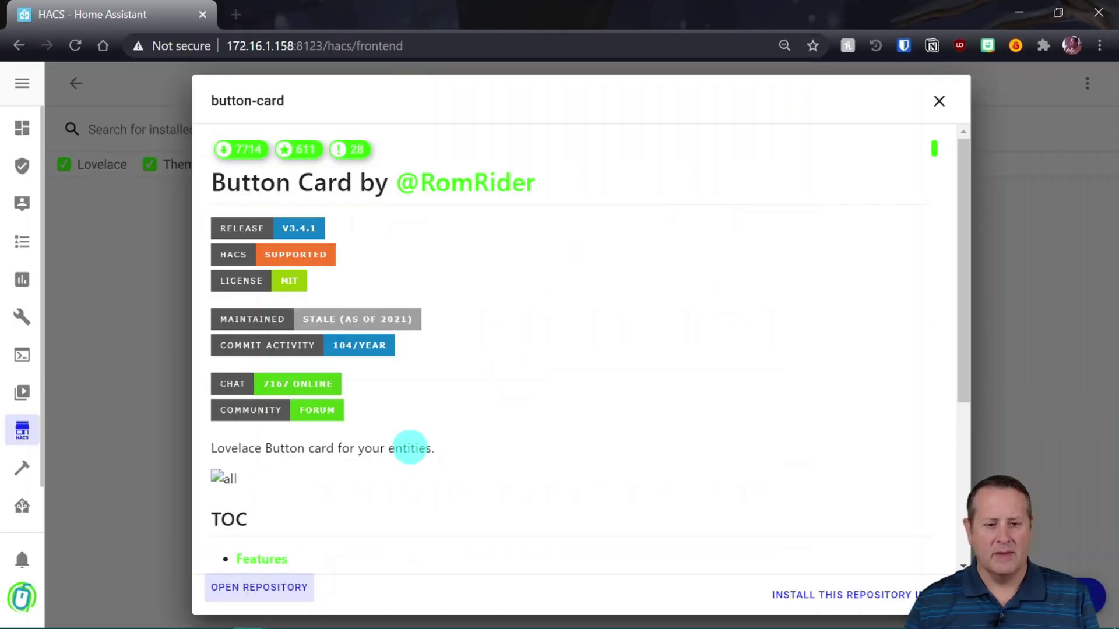
Install button-card version 3.4.1 and reload the browser to clear the cache
click(836, 595)
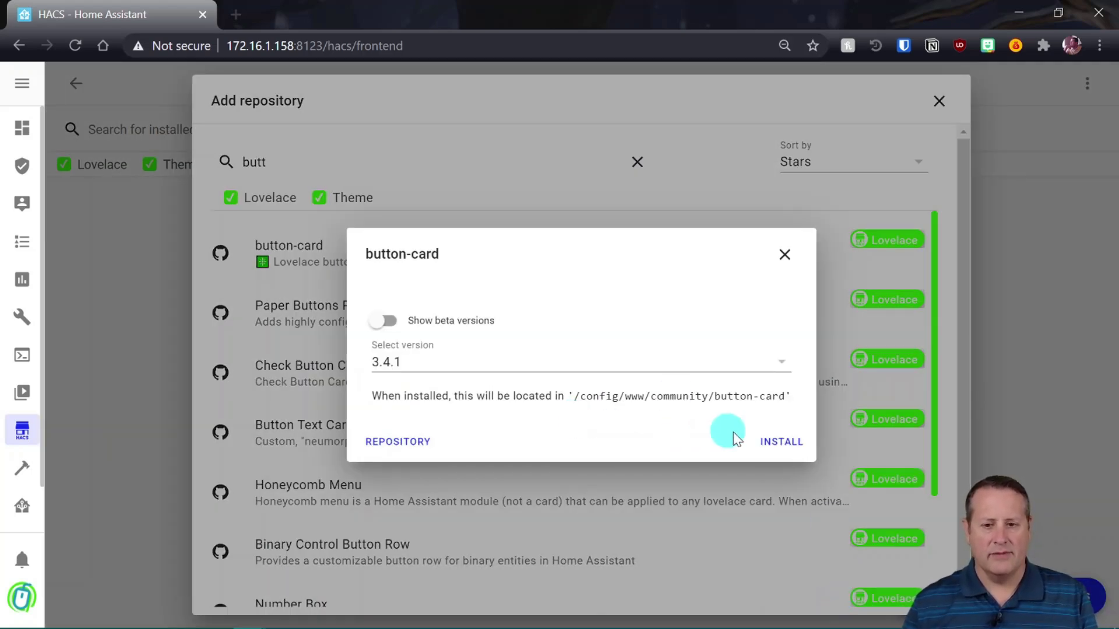
click(766, 446)
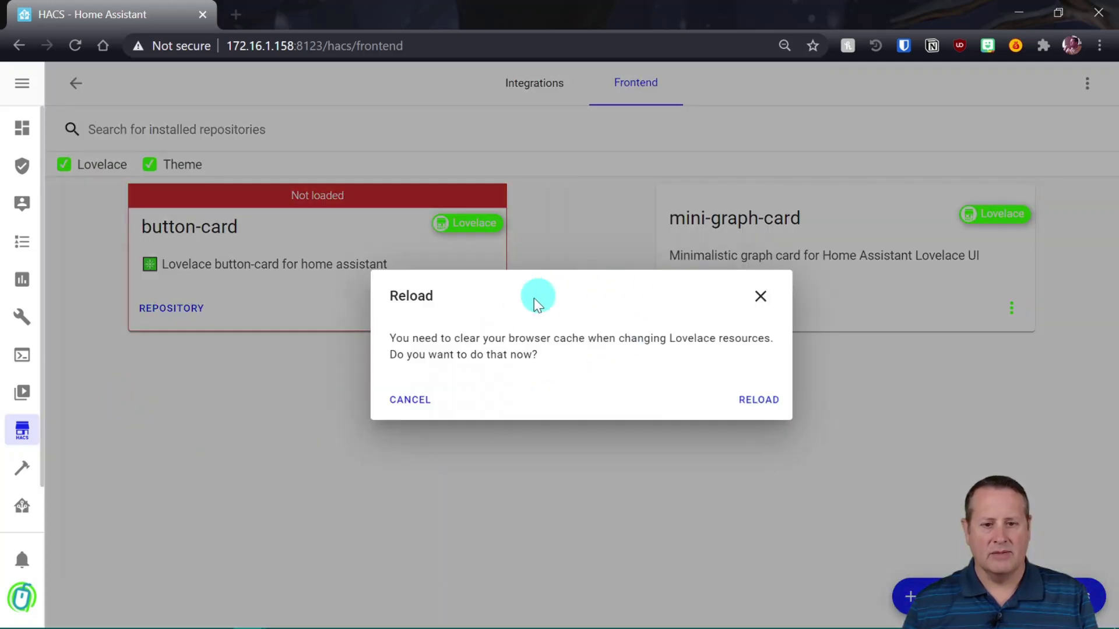
click(768, 400)
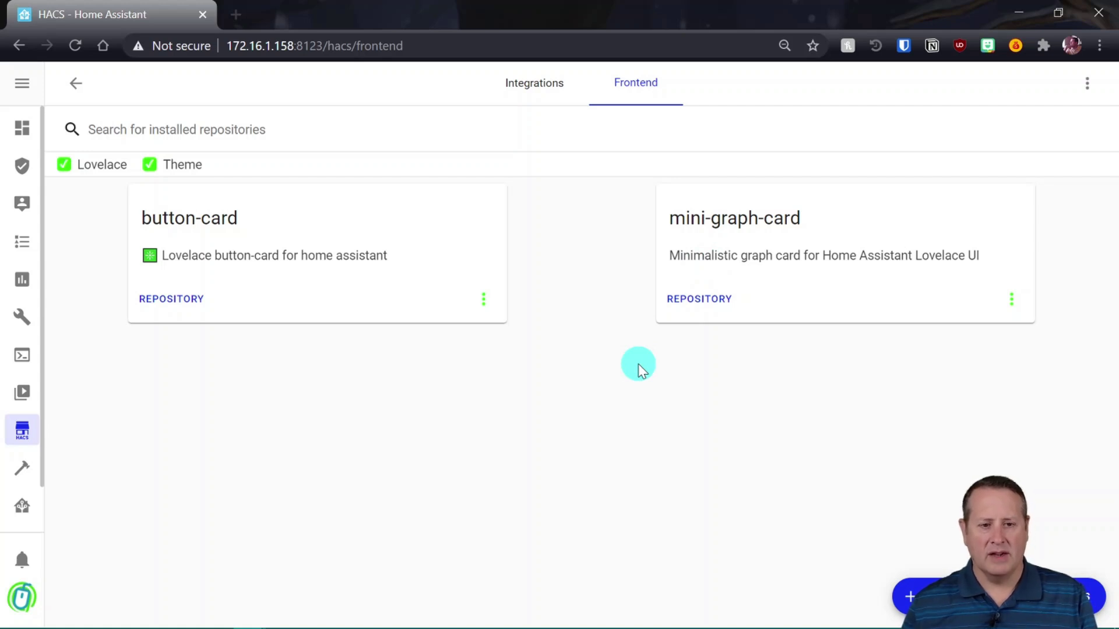
Open the Resources of the Lovelace Dashboards configuration to check the installed card resources
scroll(3, 452, down, 1)
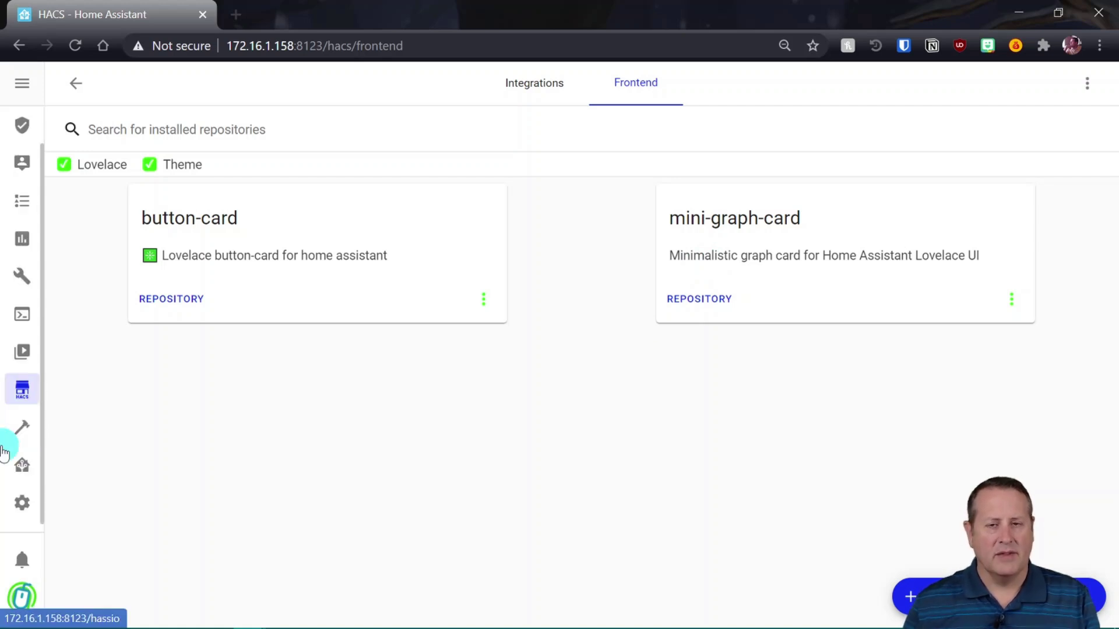
click(22, 503)
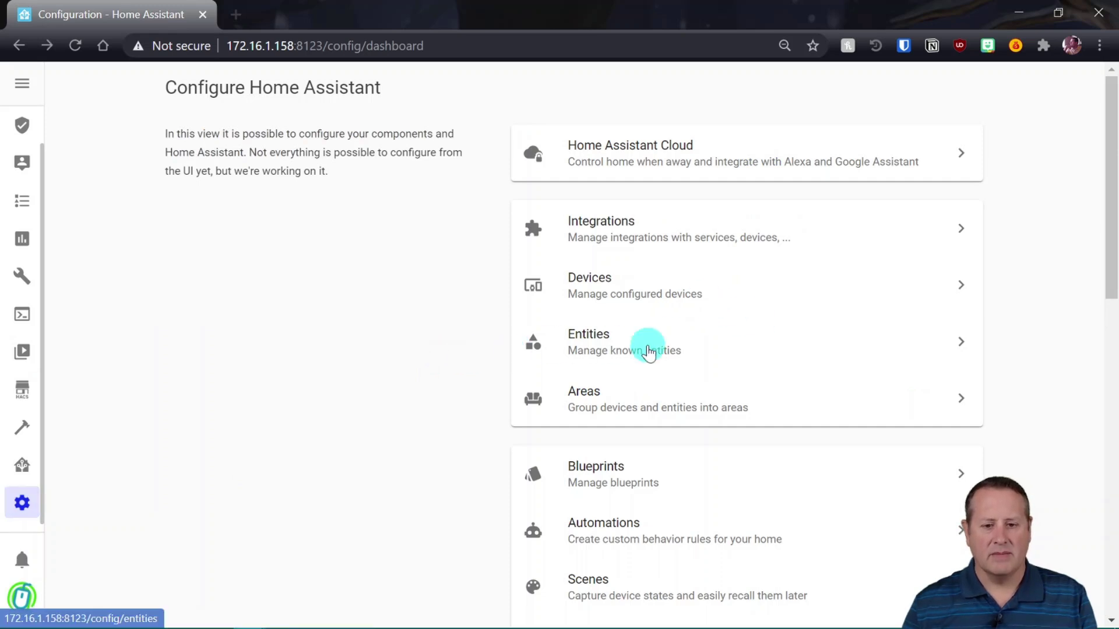
scroll(643, 350, down, 3)
scroll(641, 361, down, 2)
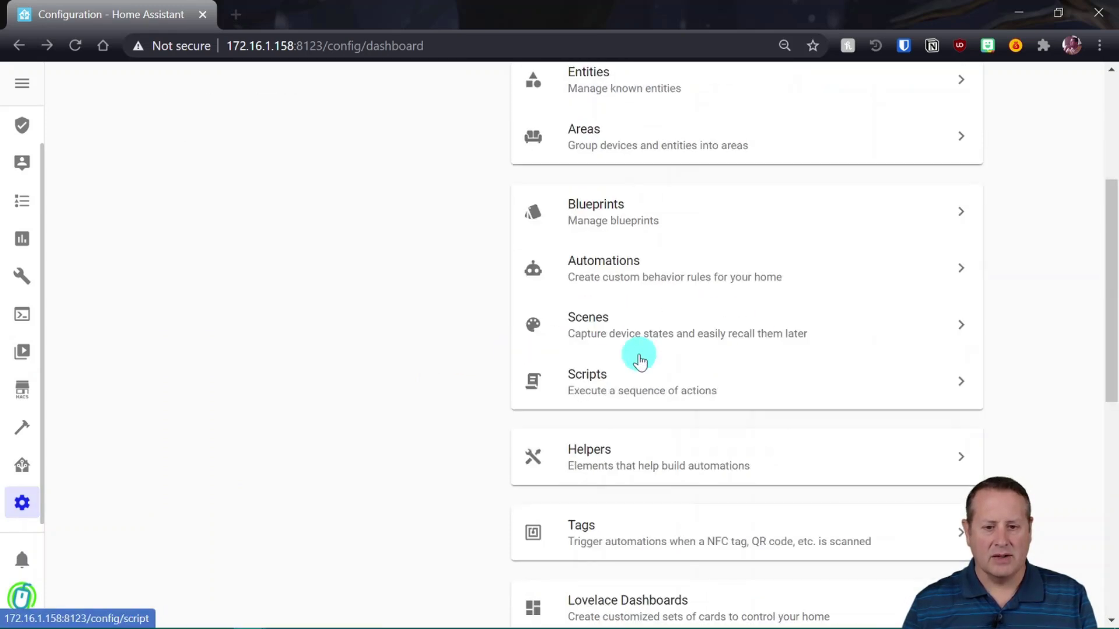
scroll(639, 361, down, 2)
click(689, 524)
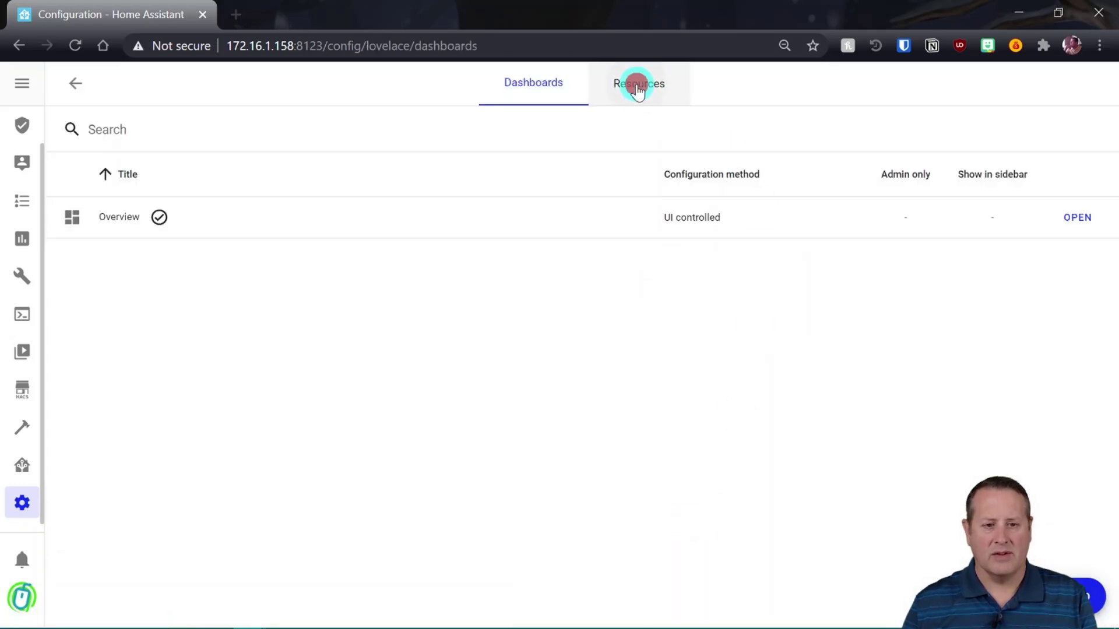
click(638, 87)
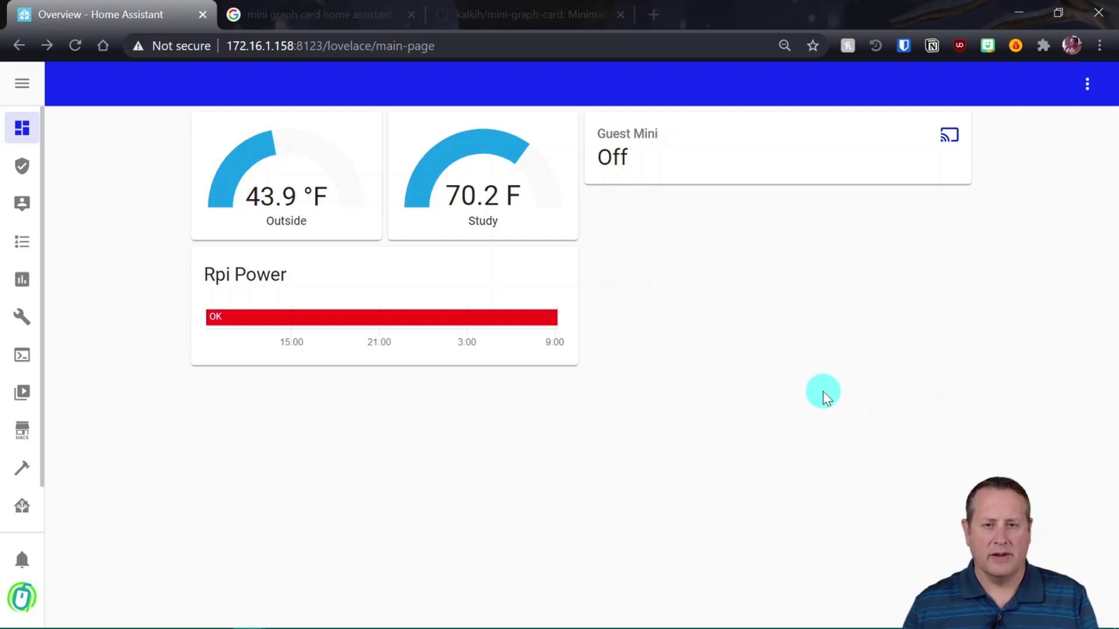
Start editing the main dashboard and add a Custom: Mini Graph Card, finding it by searching the cards for "gra"
click(1088, 84)
click(1034, 129)
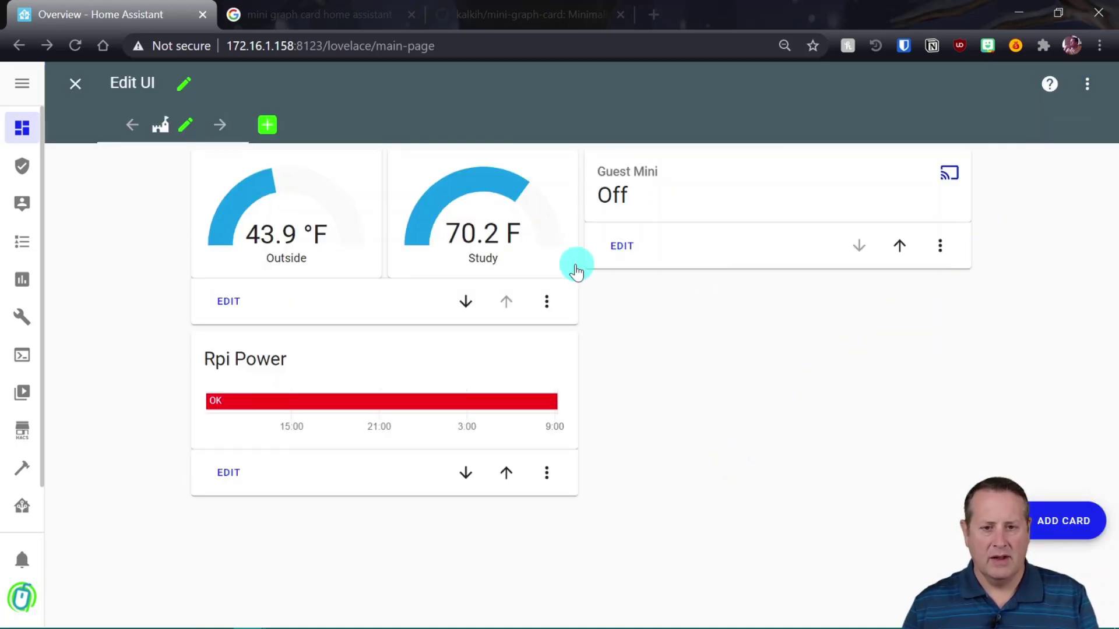
click(1039, 531)
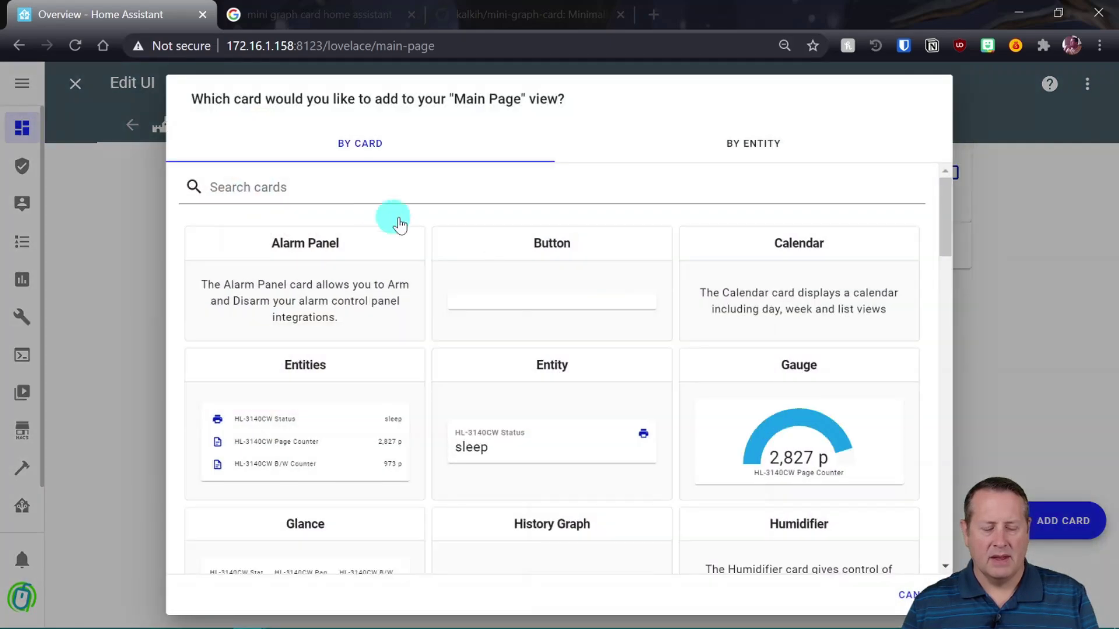
click(347, 187)
text(gra)
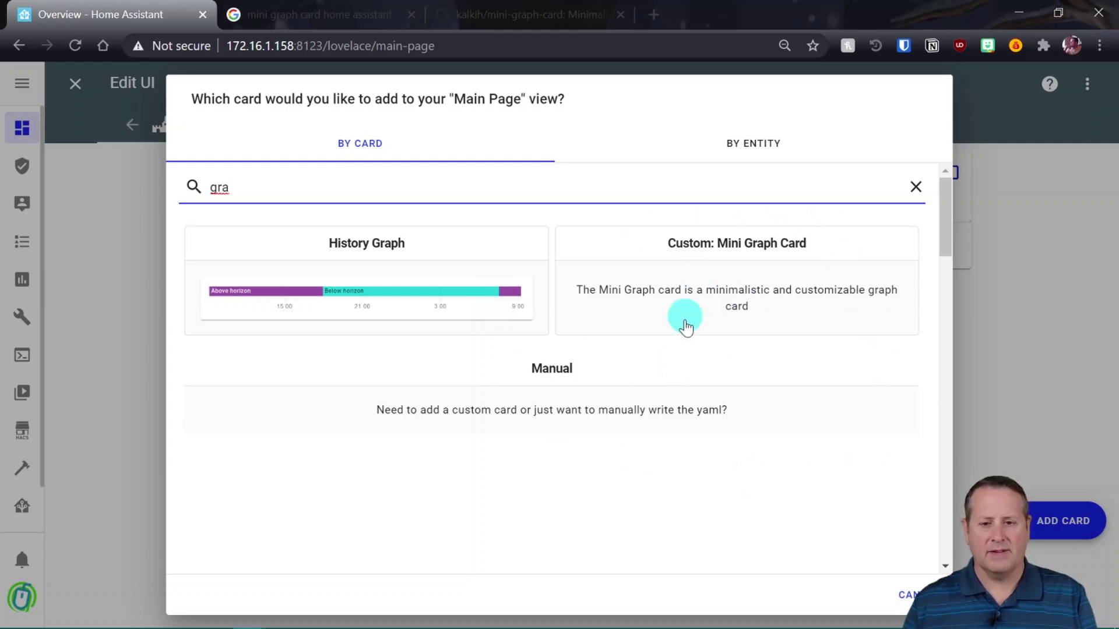
click(761, 250)
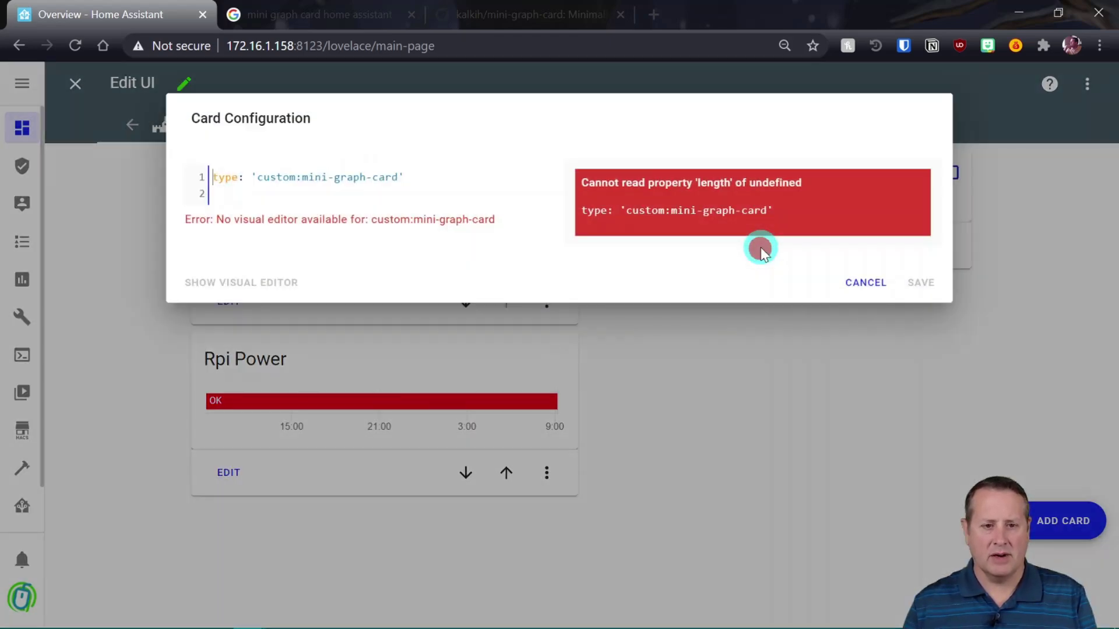
Give the card's YAML an entities list containing sensor.wh65b_temp_f, save the card and finish editing the dashboard
click(411, 176)
key(Return)
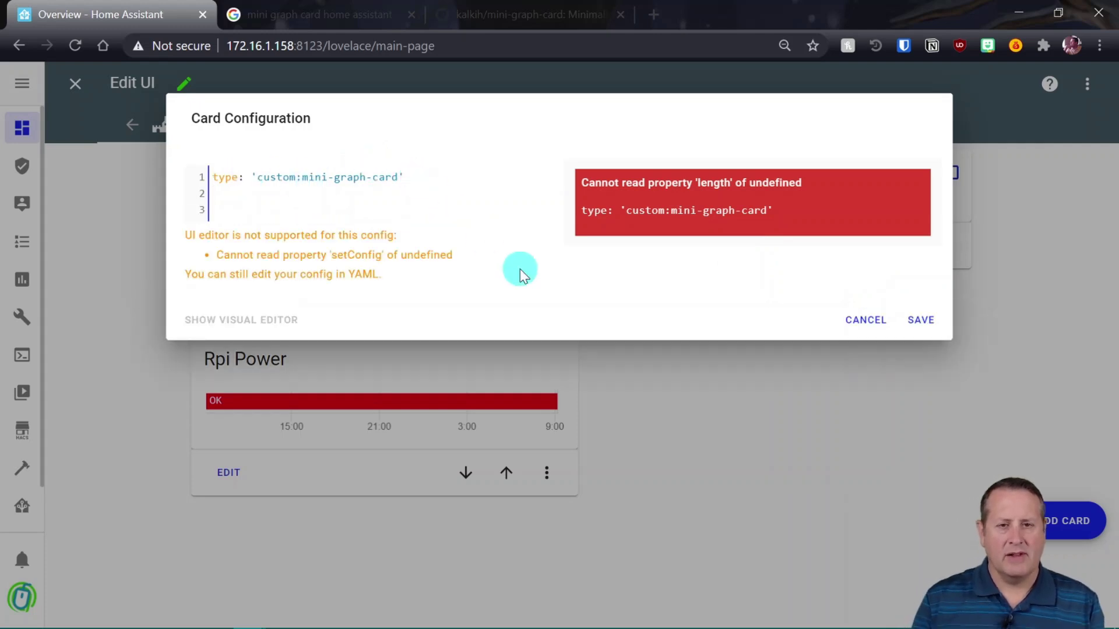
text(ent)
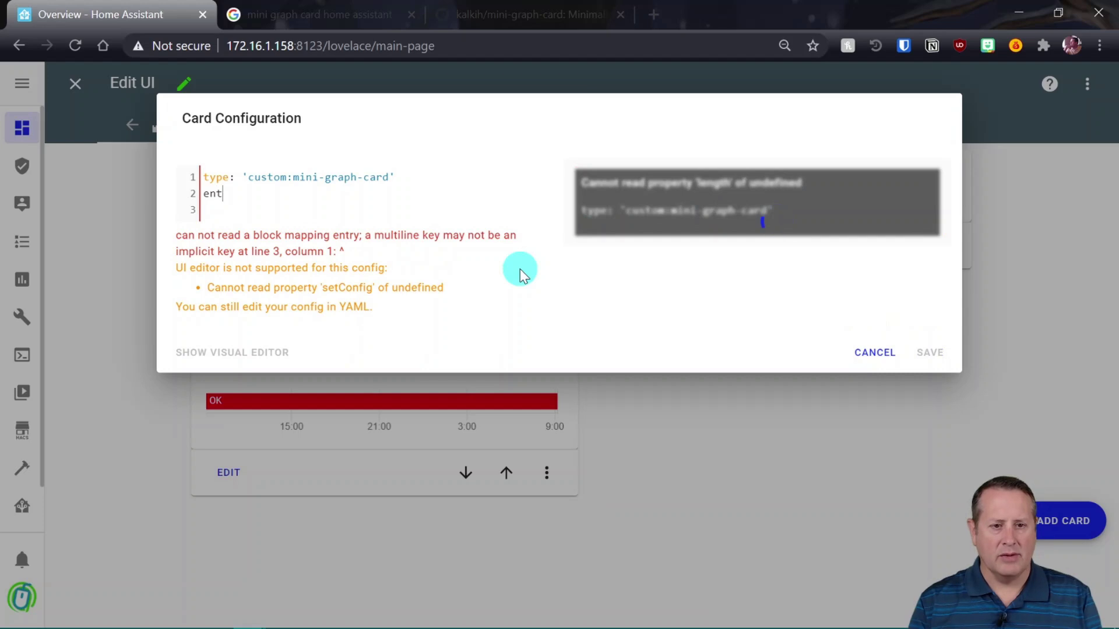
text(ities:)
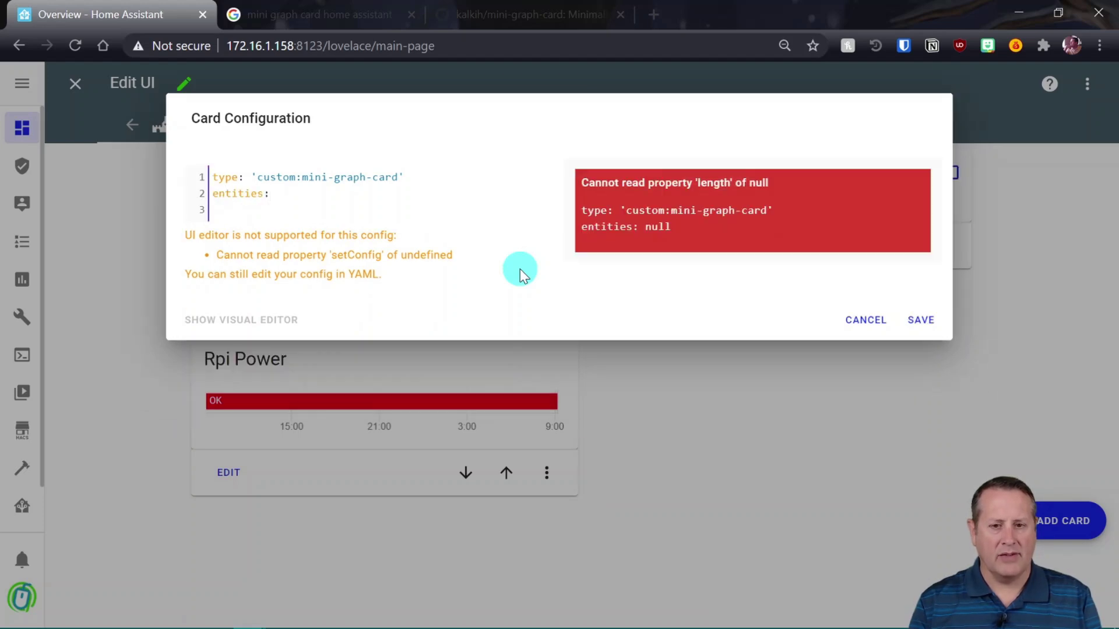
key(Return)
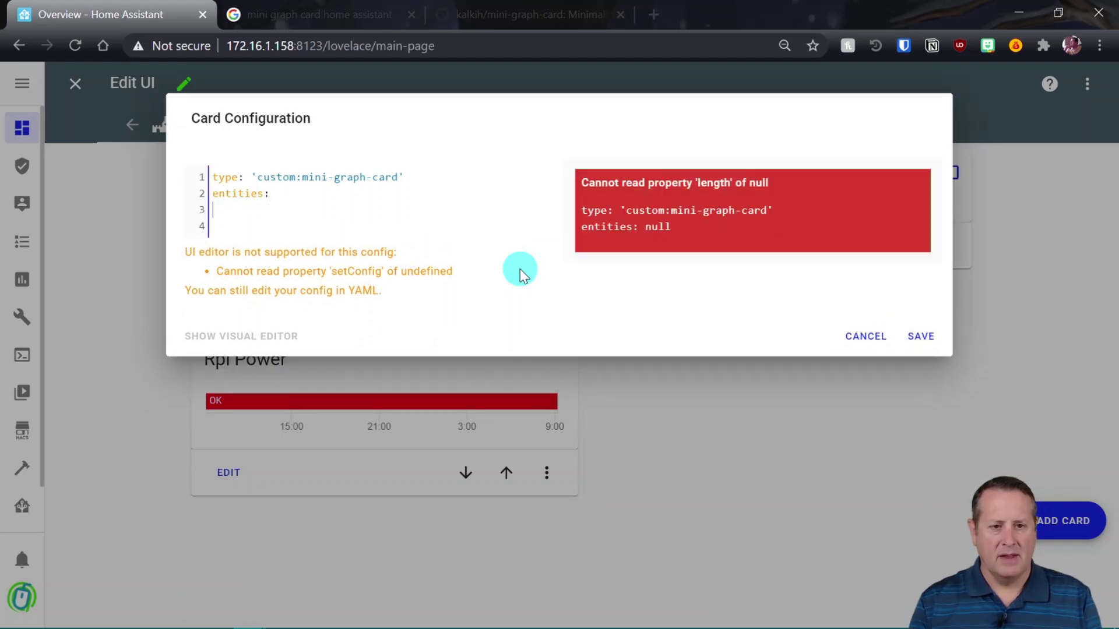
text(-)
text(sensor.wh65b_temp_f)
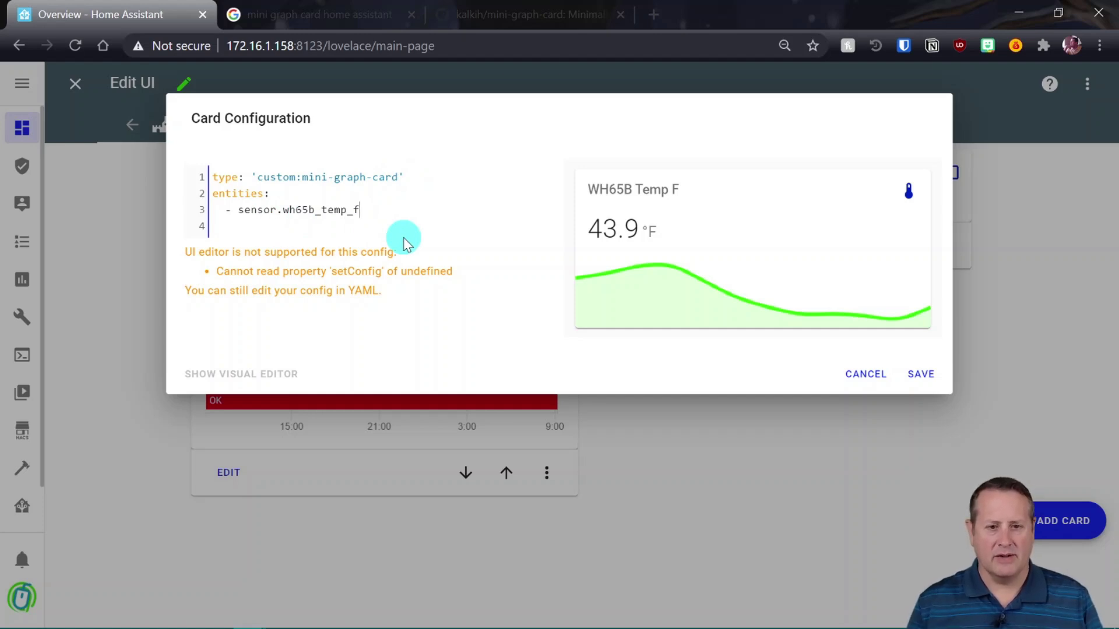
click(921, 374)
click(78, 83)
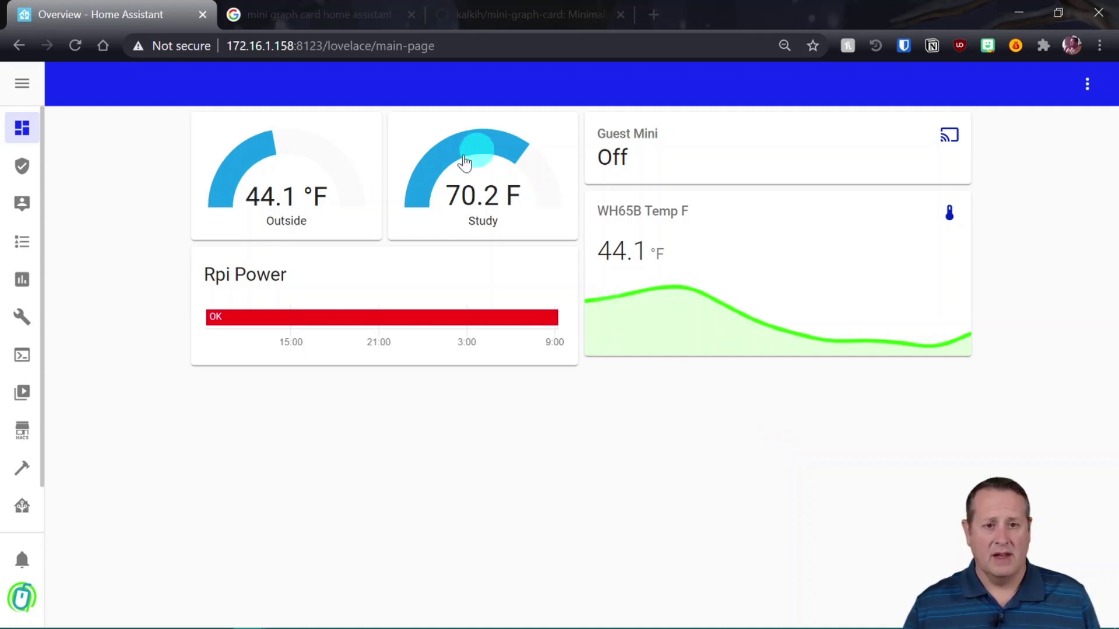
Open the HACS integrations and browse the integration repositories that can be added
click(18, 443)
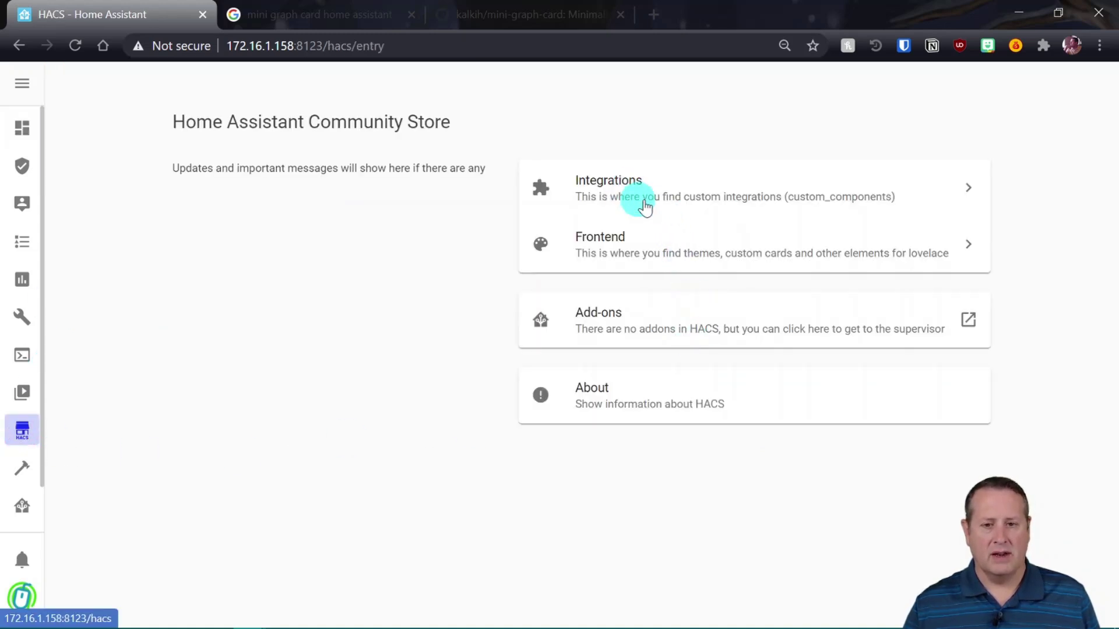
click(633, 195)
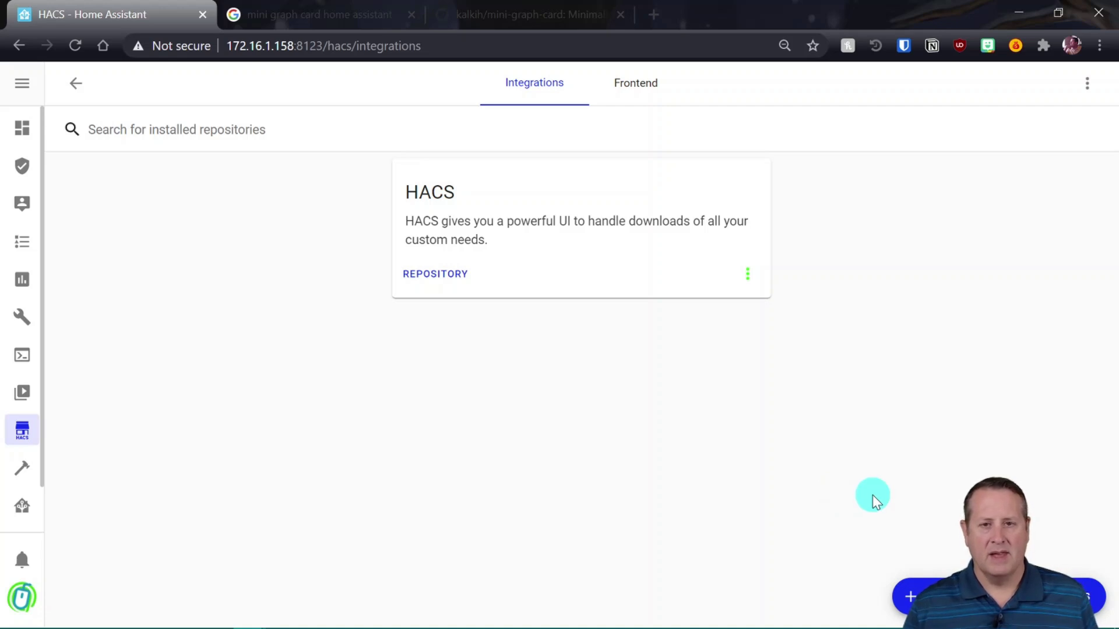
click(932, 596)
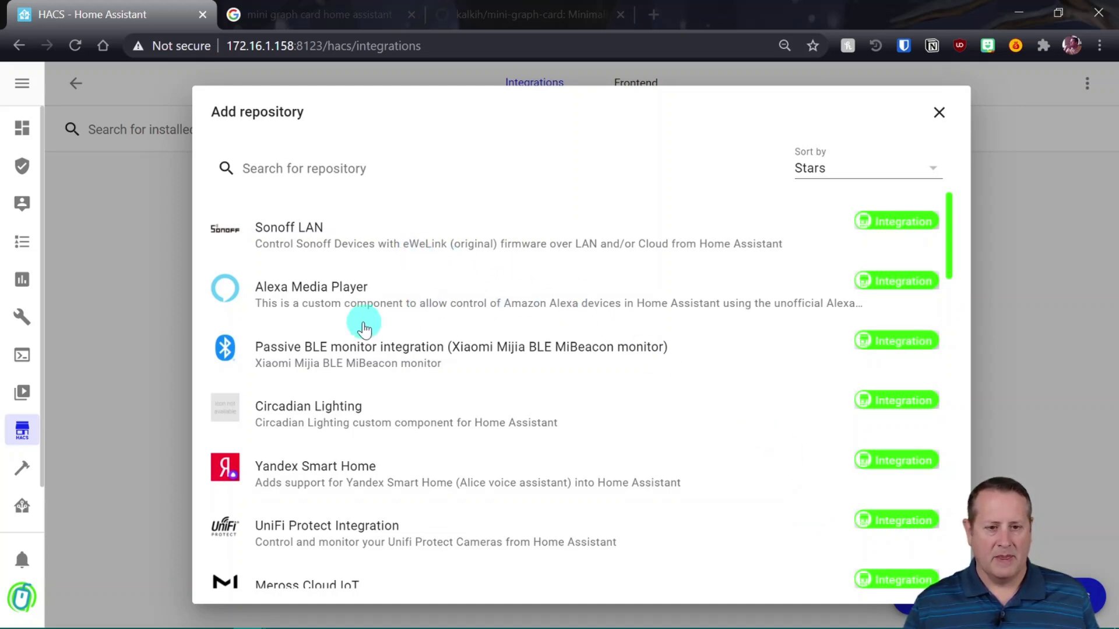
scroll(434, 361, down, 3)
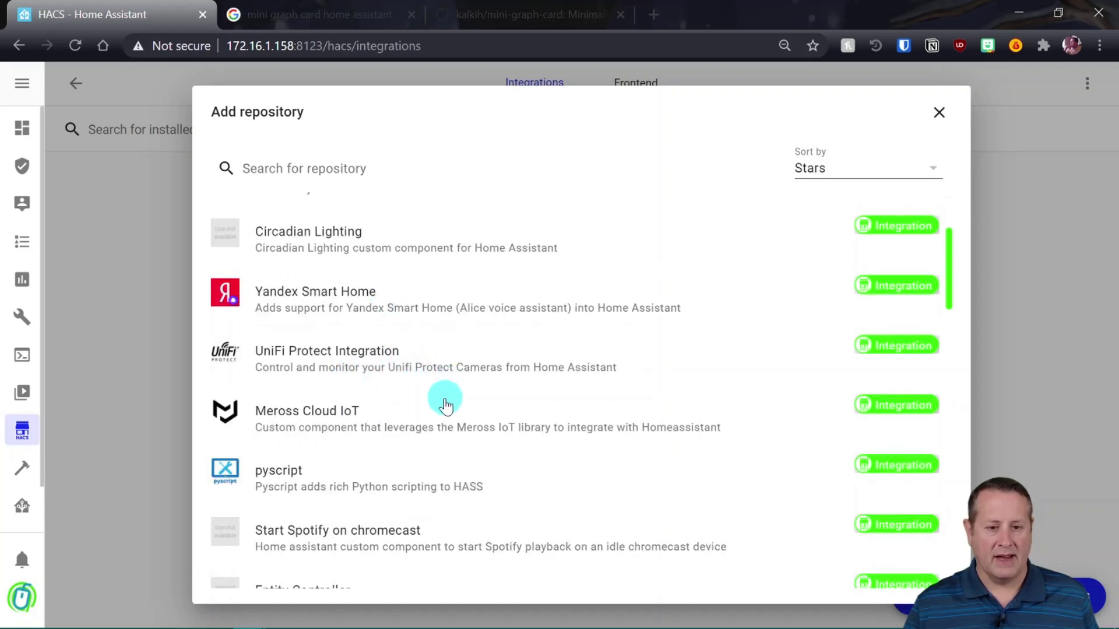
scroll(445, 402, down, 3)
scroll(445, 408, down, 2)
scroll(344, 326, down, 4)
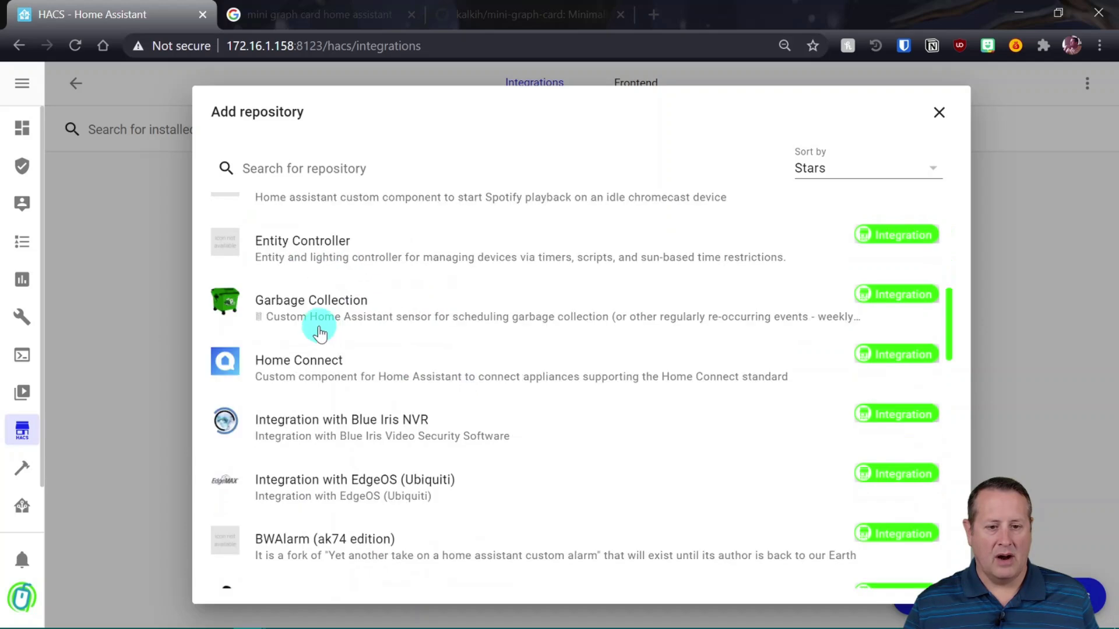
scroll(384, 366, down, 1)
scroll(401, 368, up, 1)
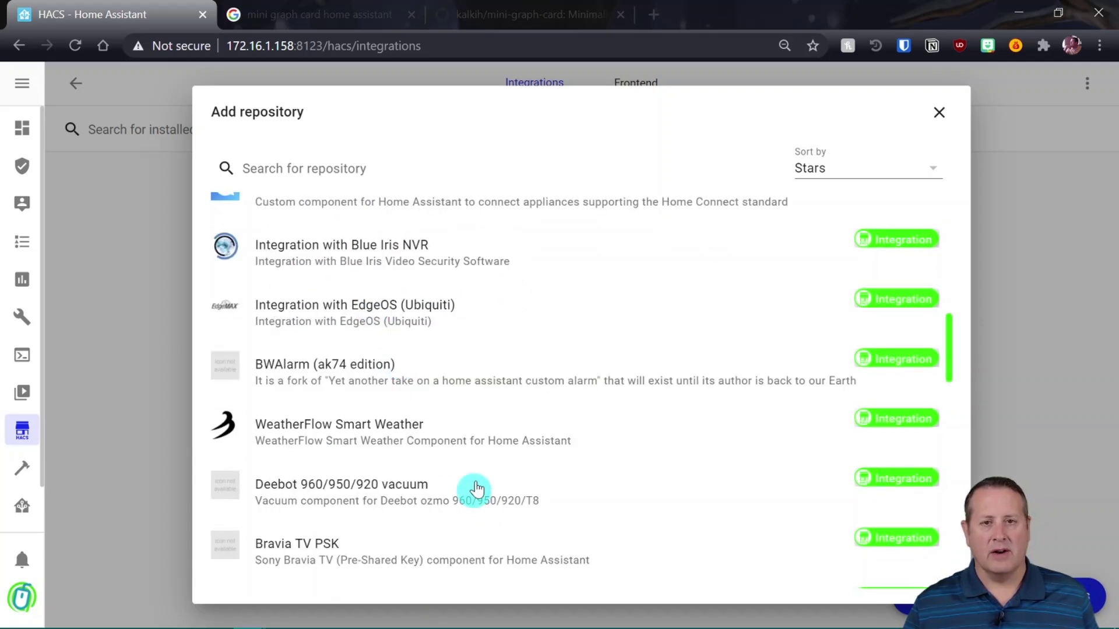
Open the details of Integration with Blue Iris NVR and read through its description, requirements and integration options
click(377, 263)
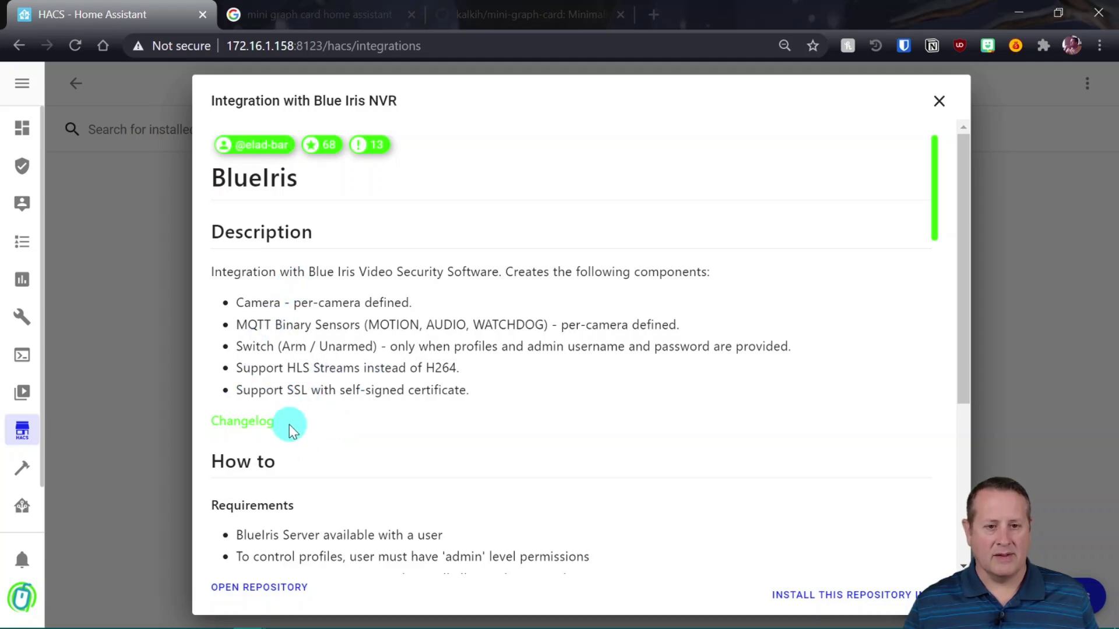
scroll(289, 425, down, 4)
scroll(299, 495, down, 10)
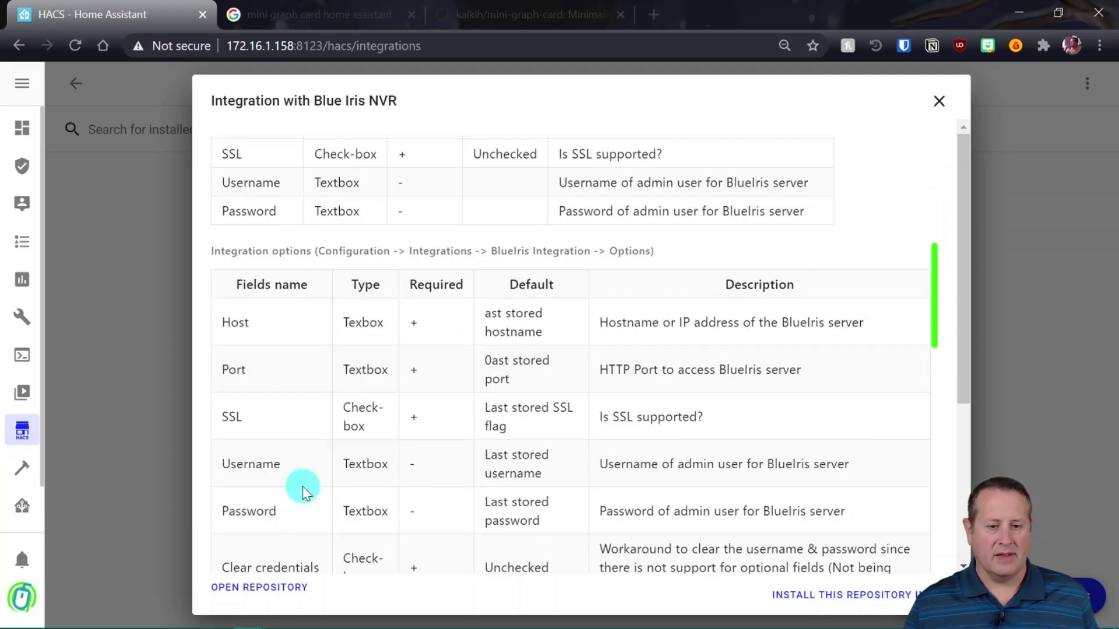
scroll(297, 492, down, 7)
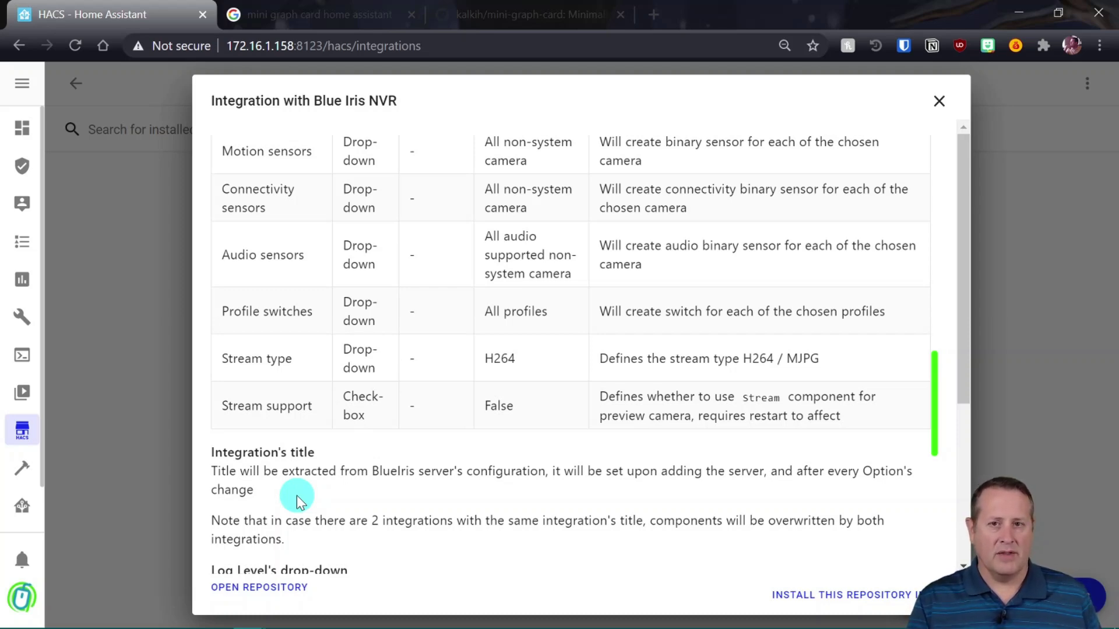
scroll(331, 483, down, 15)
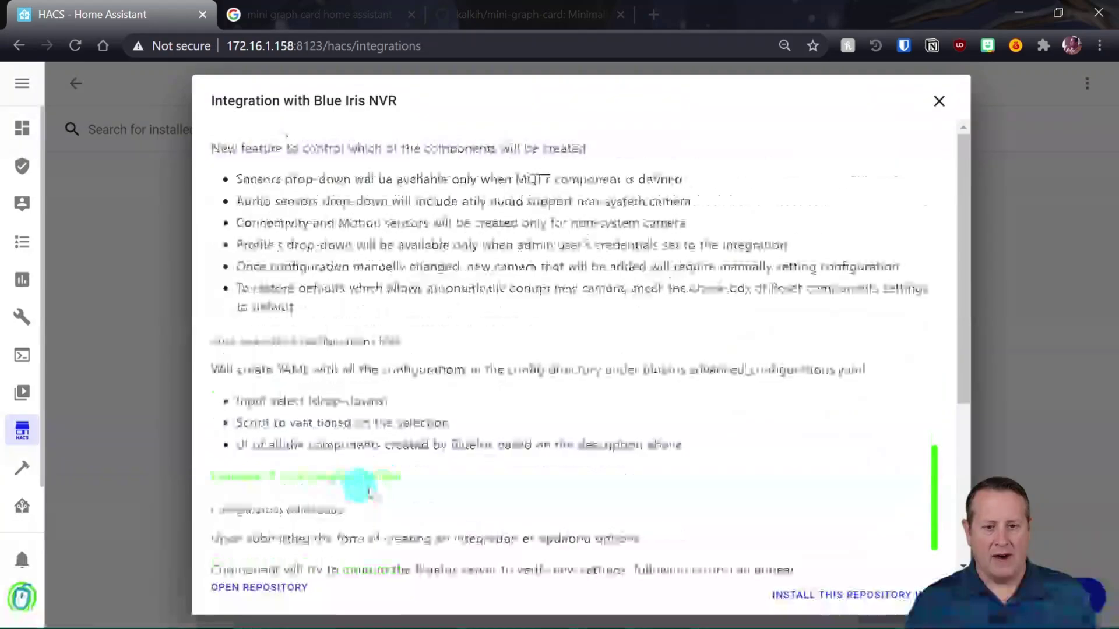
Close the Blue Iris details and the repository list, and show the installed frontend repositories
click(939, 101)
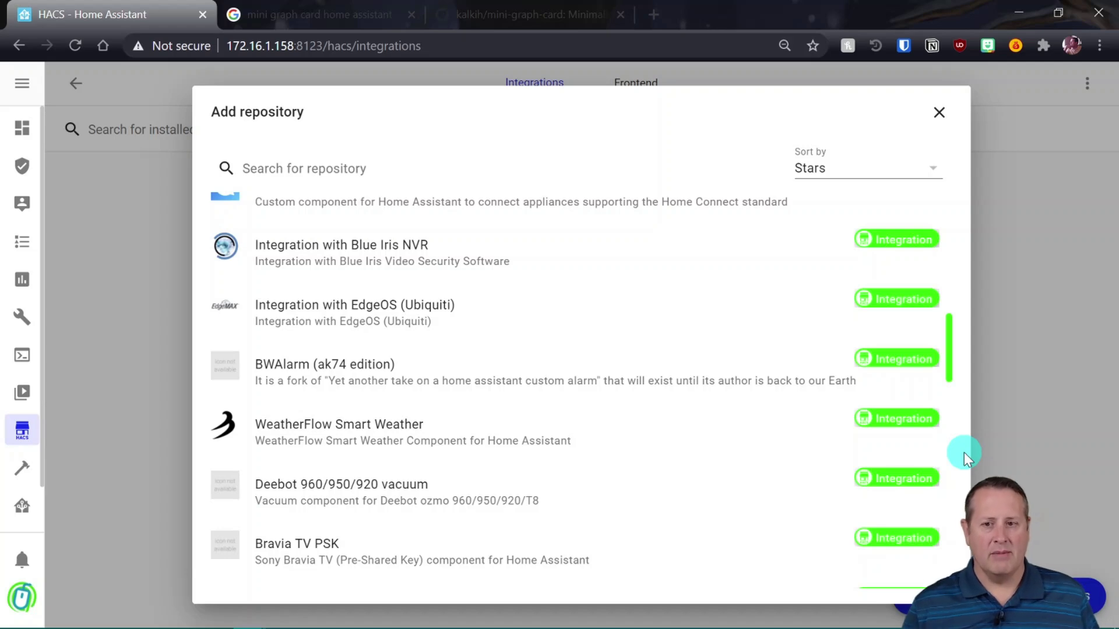
click(941, 115)
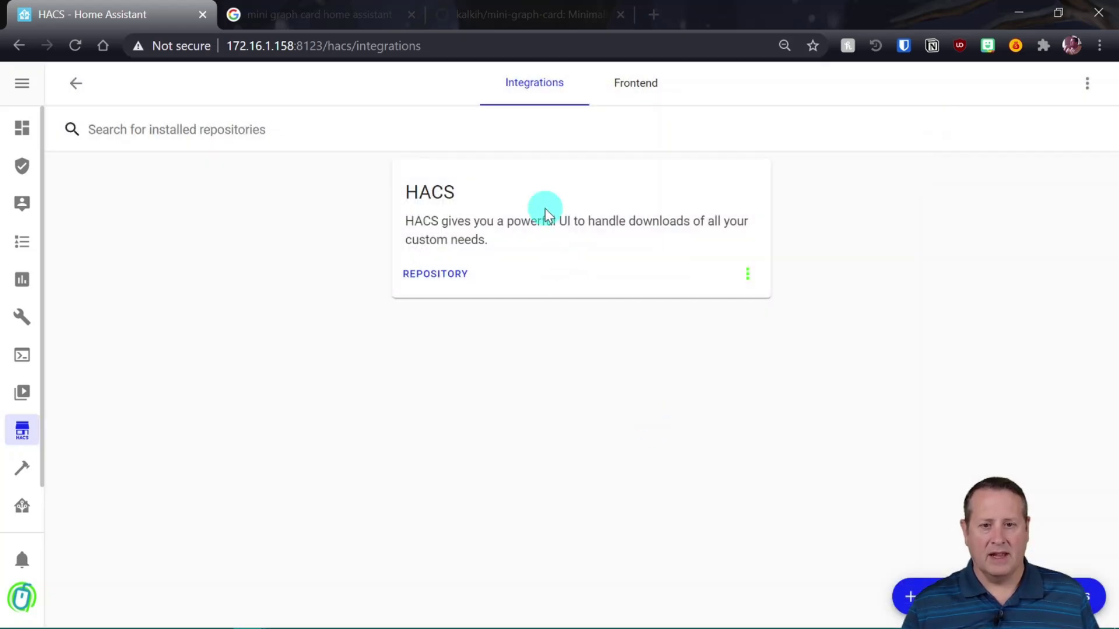
click(627, 93)
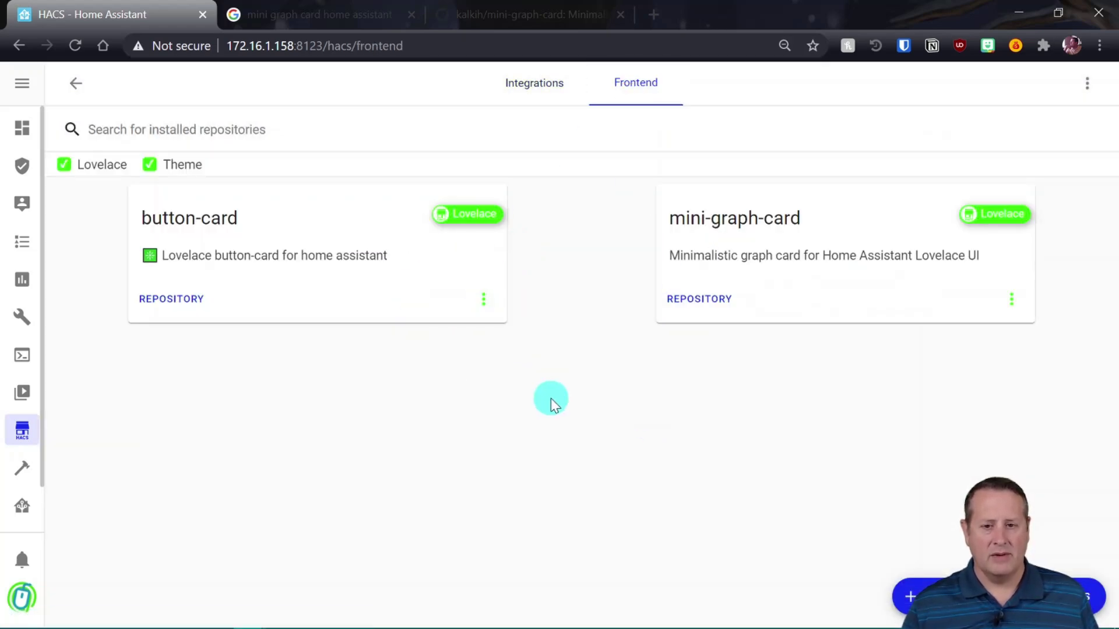